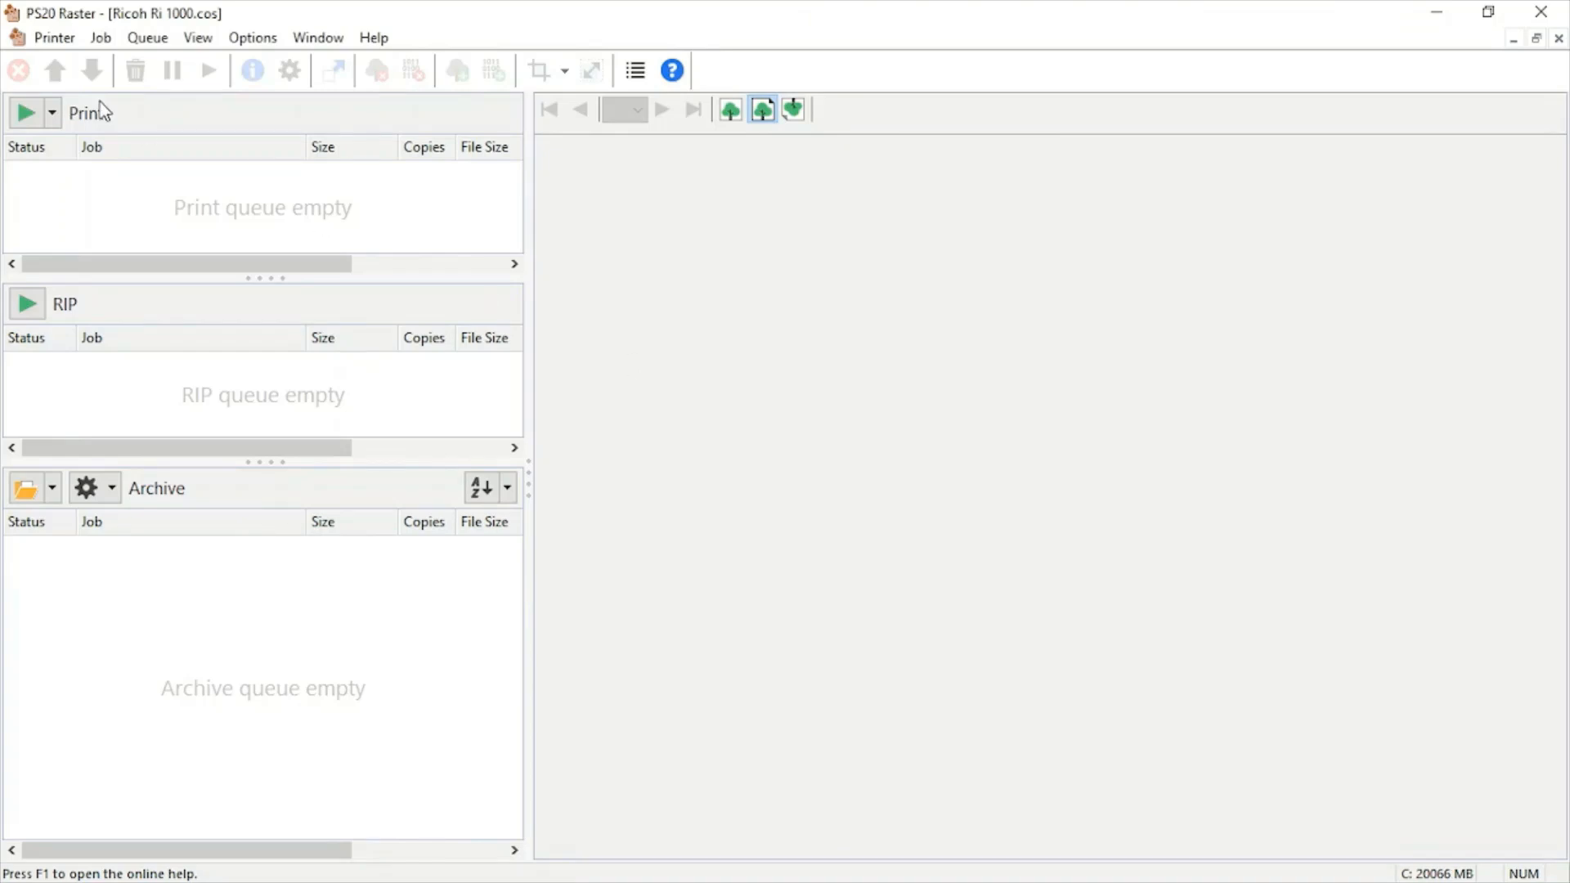
# - Open the Ricoh Ri 1000 printer properties and delete the Black, Color and White hotfolders
pyautogui.click(55, 39)
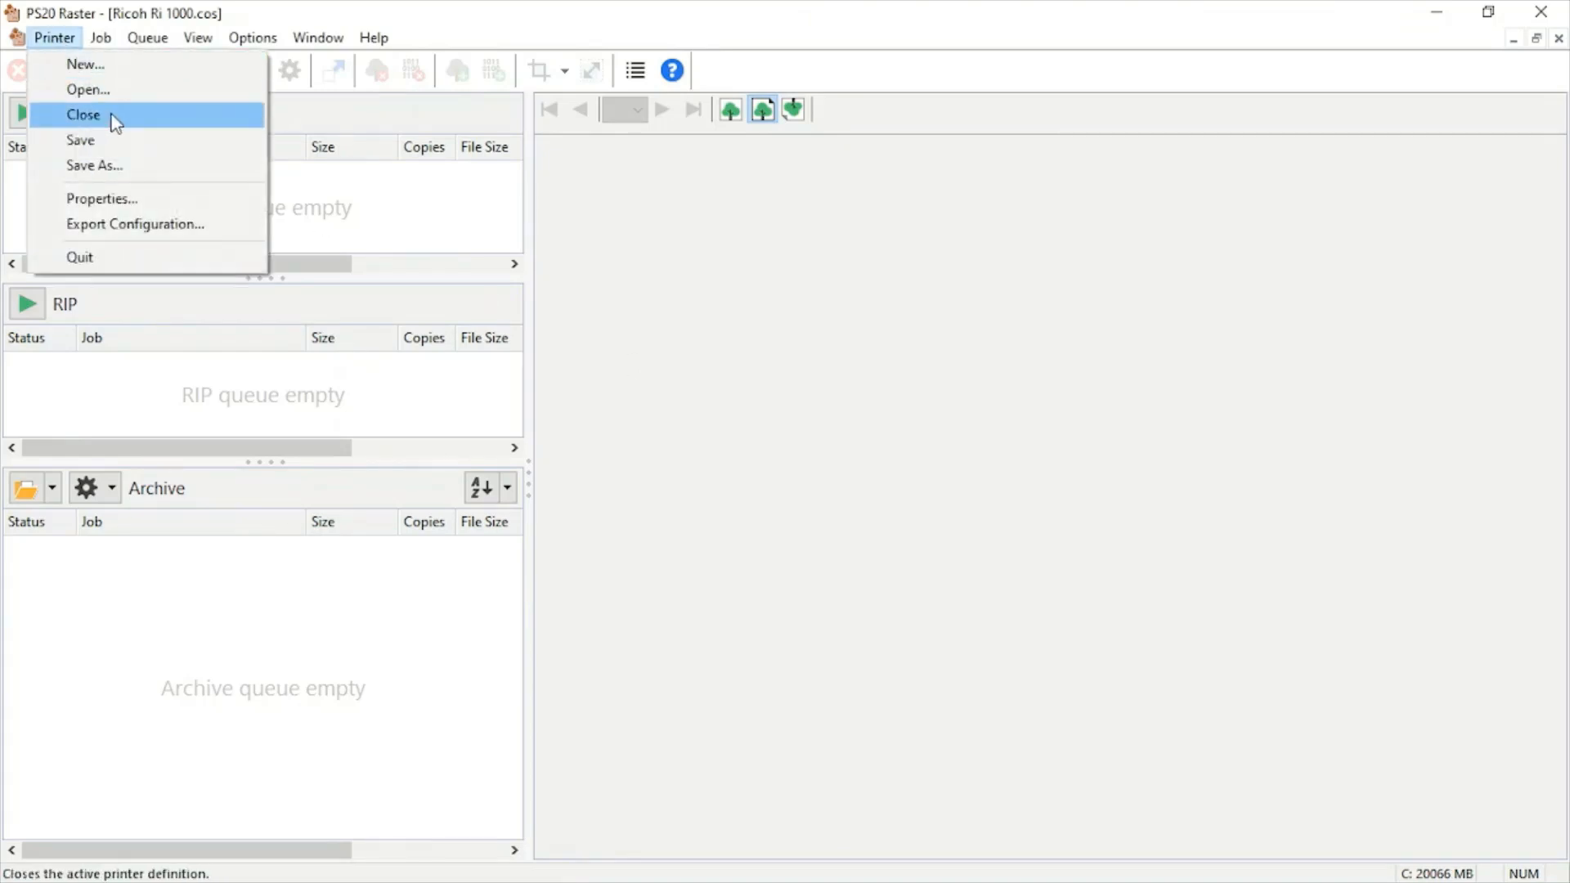
pyautogui.click(219, 201)
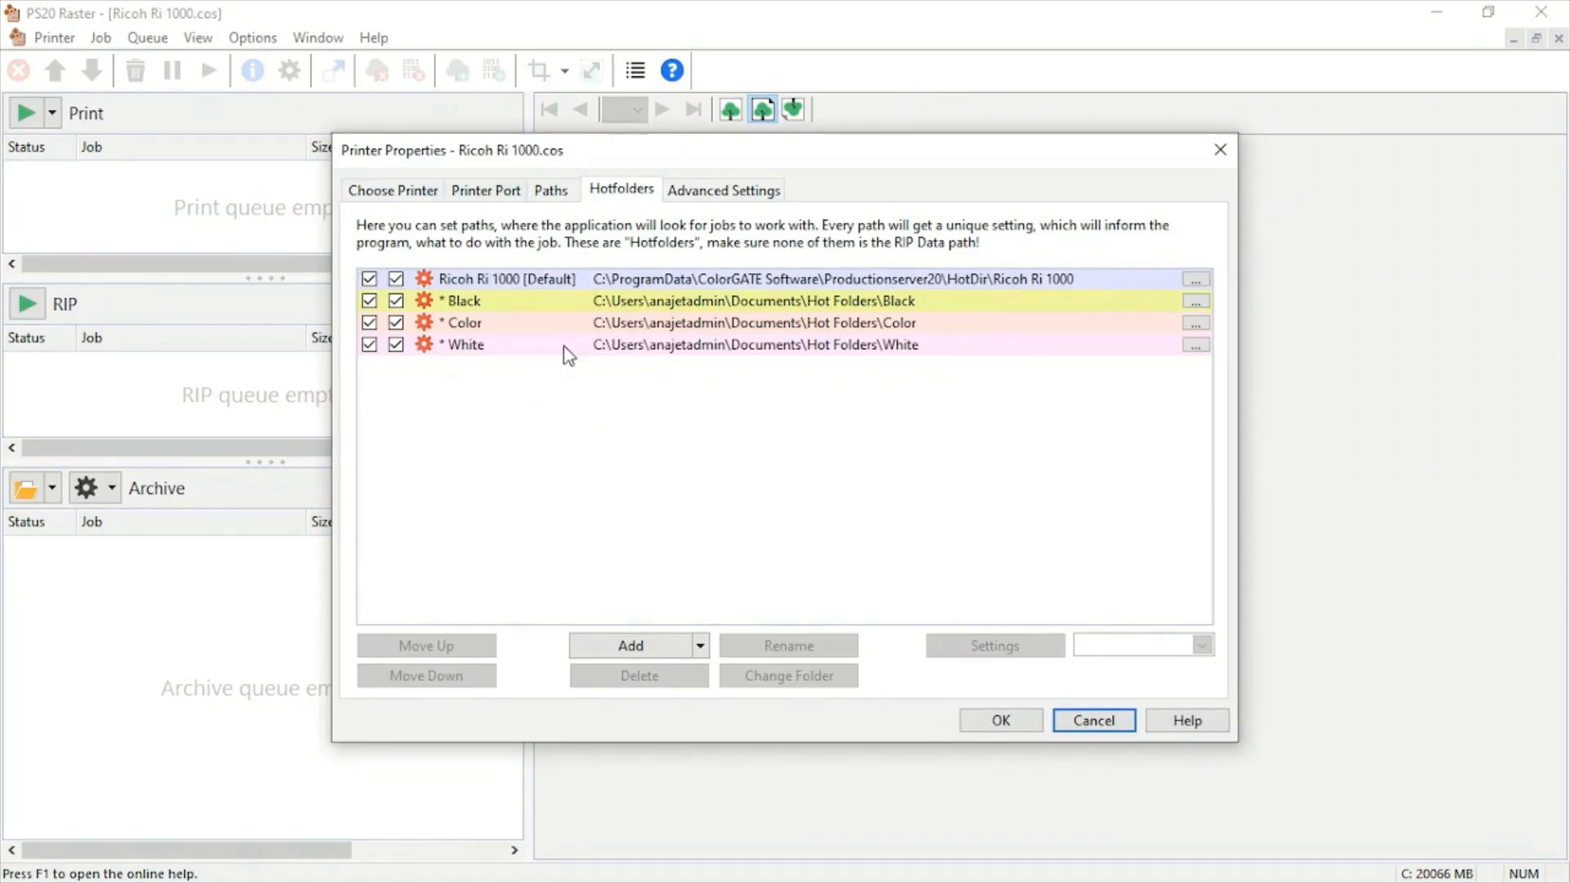
pyautogui.click(623, 301)
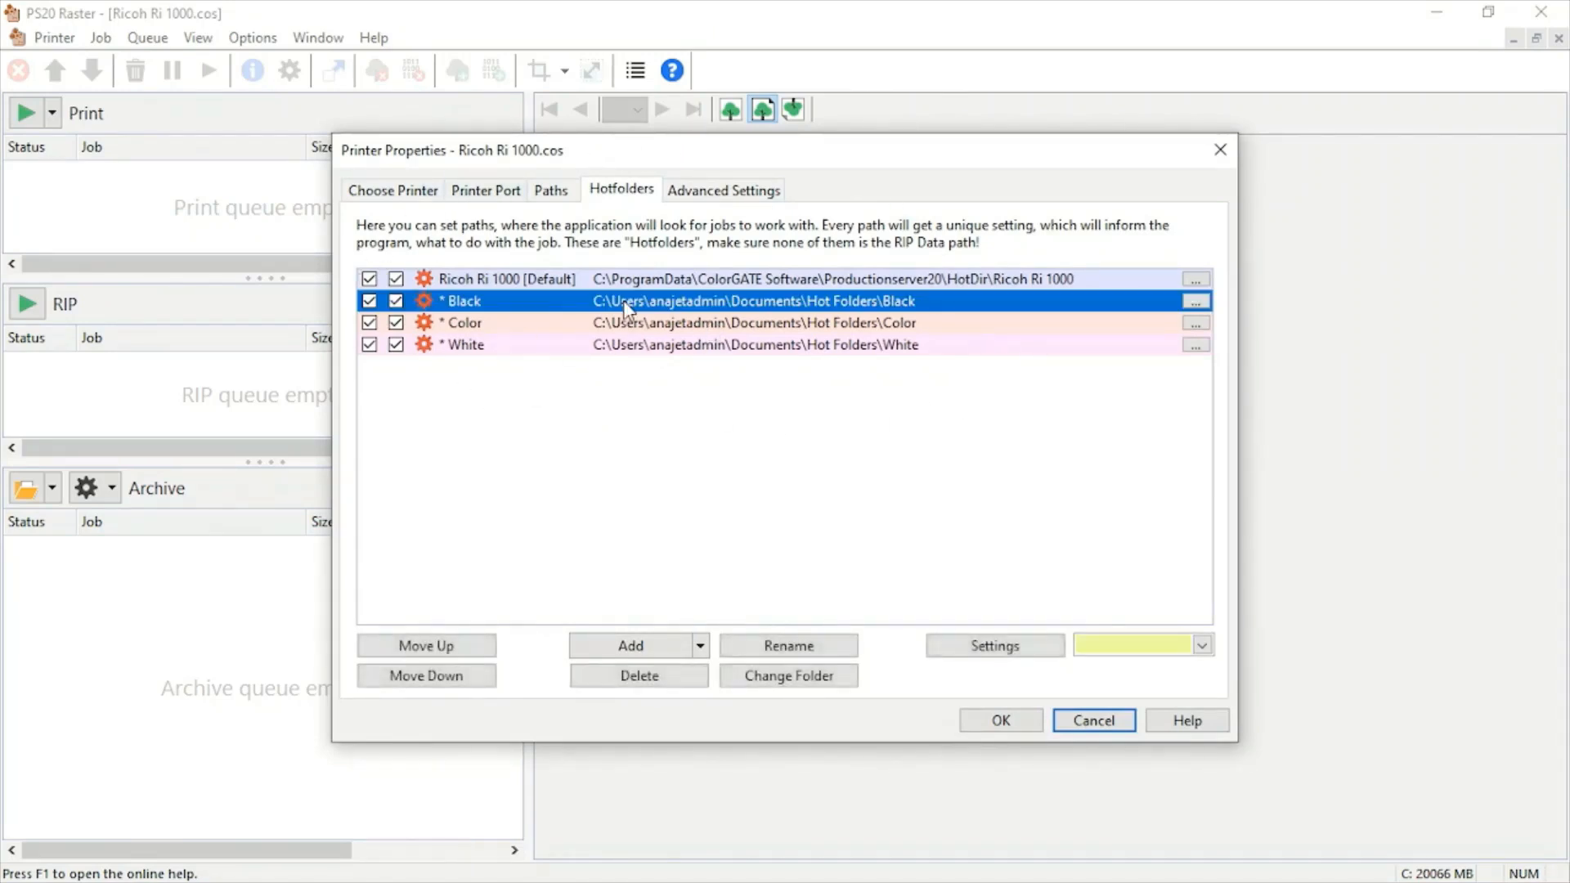
pyautogui.click(660, 685)
pyautogui.click(728, 302)
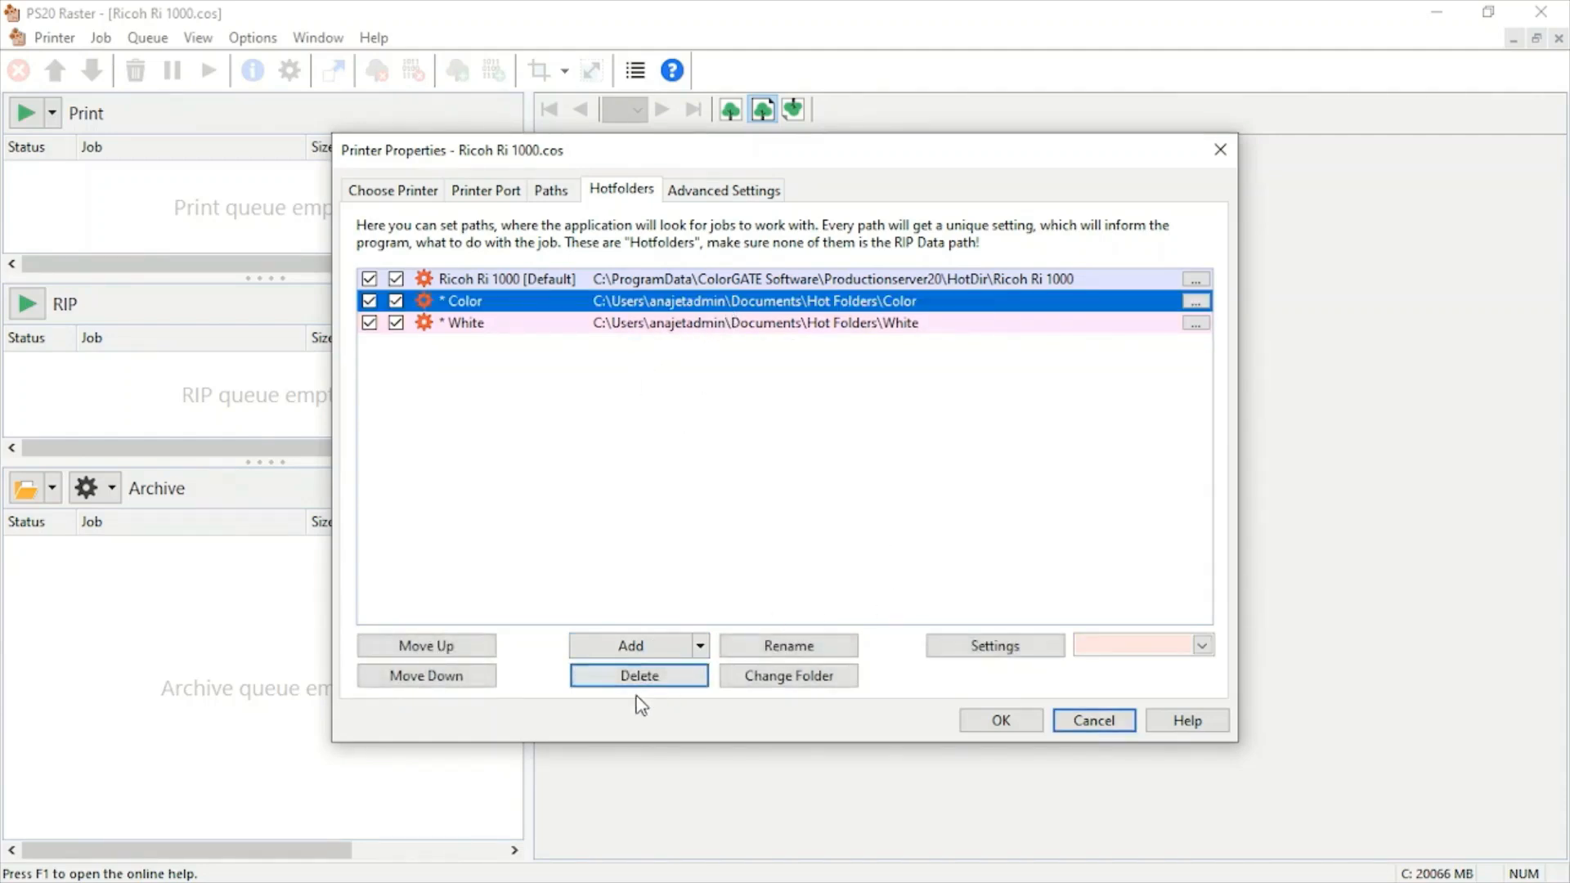
pyautogui.click(652, 685)
pyautogui.click(833, 306)
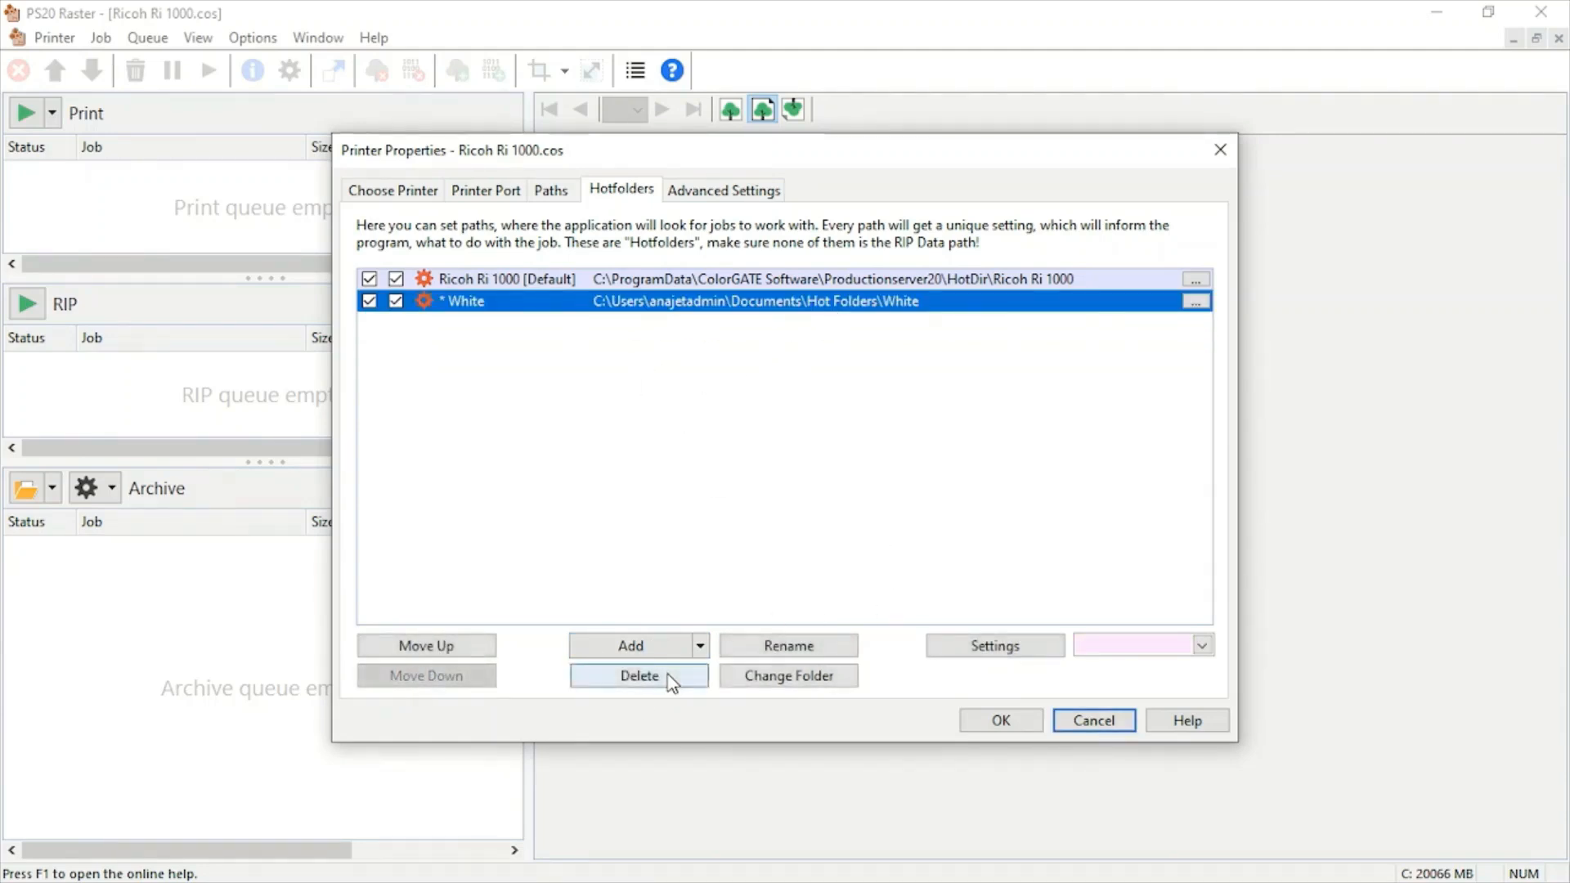
pyautogui.click(673, 681)
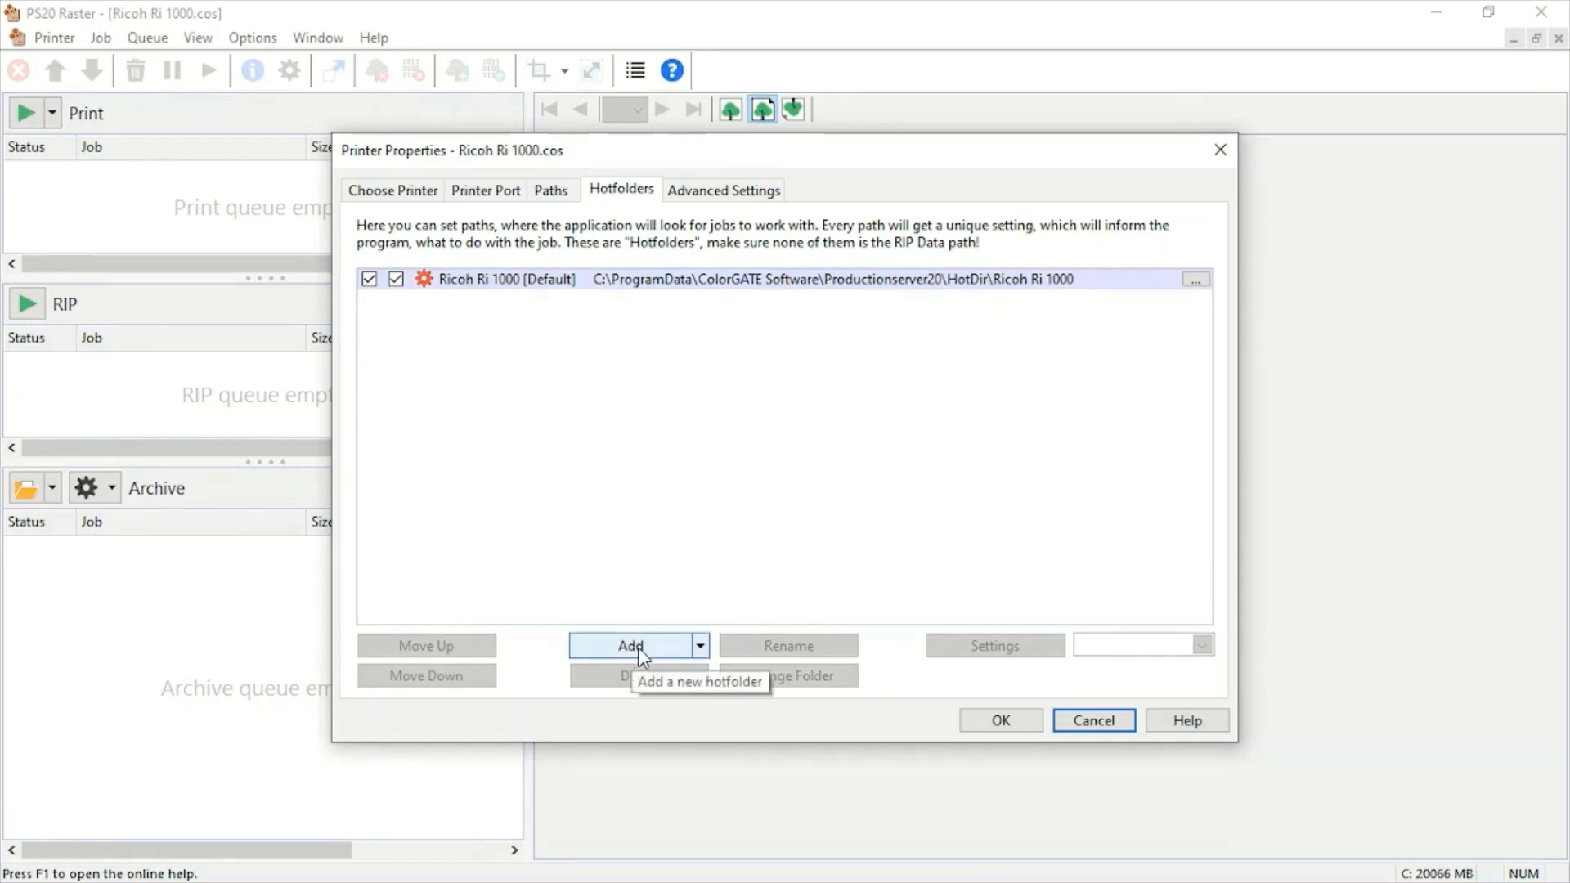
# - Start adding a new hotfolder and create the folders Color Garment and White Garment inside HotDir
pyautogui.click(641, 648)
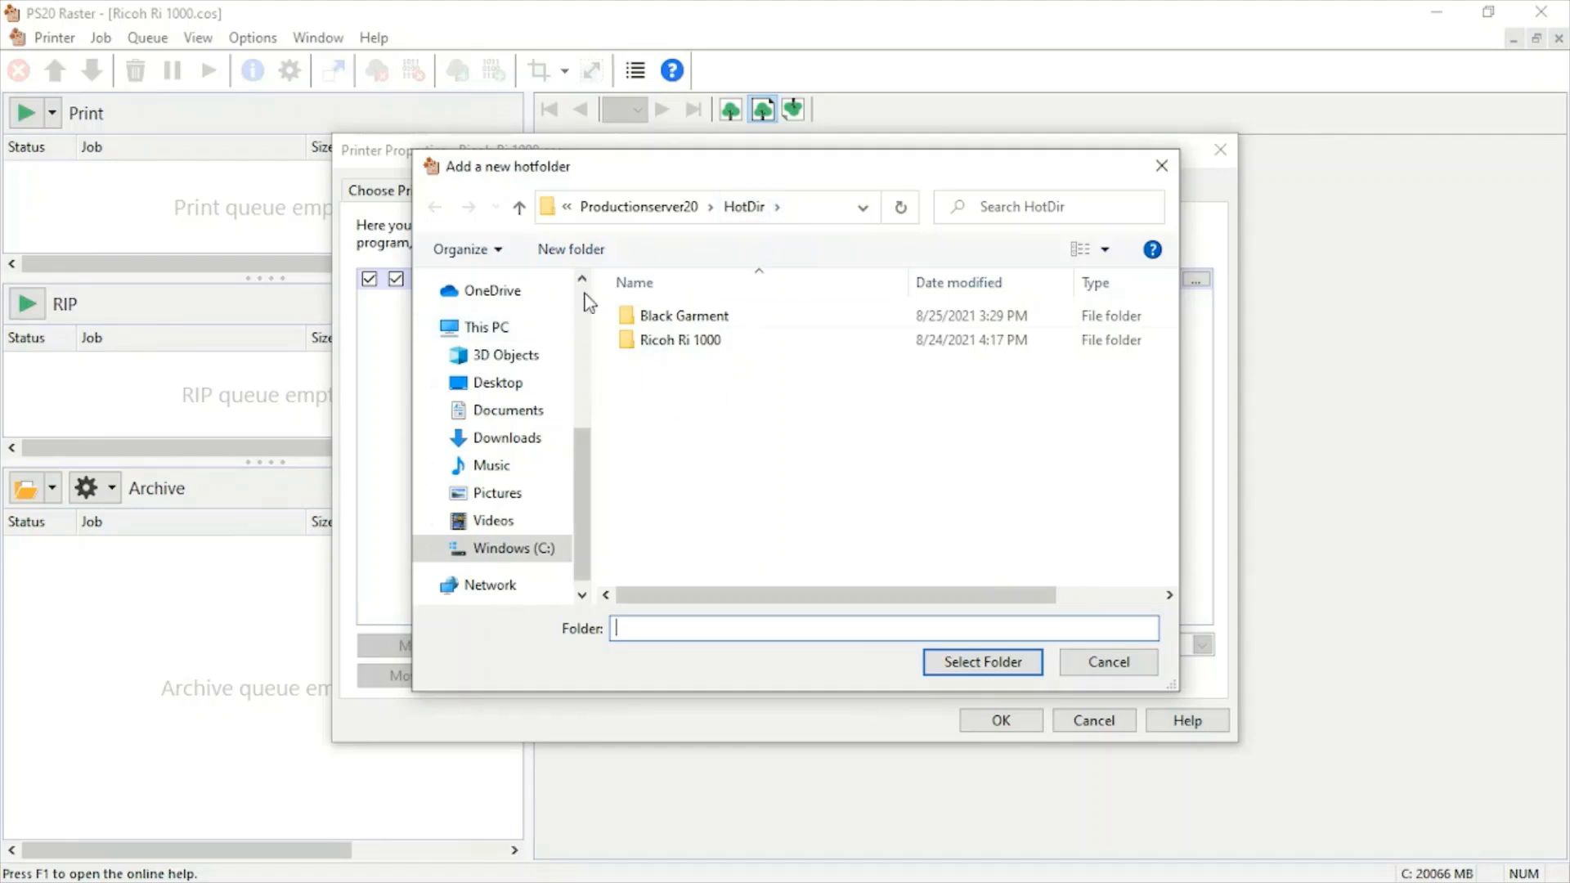
pyautogui.click(578, 258)
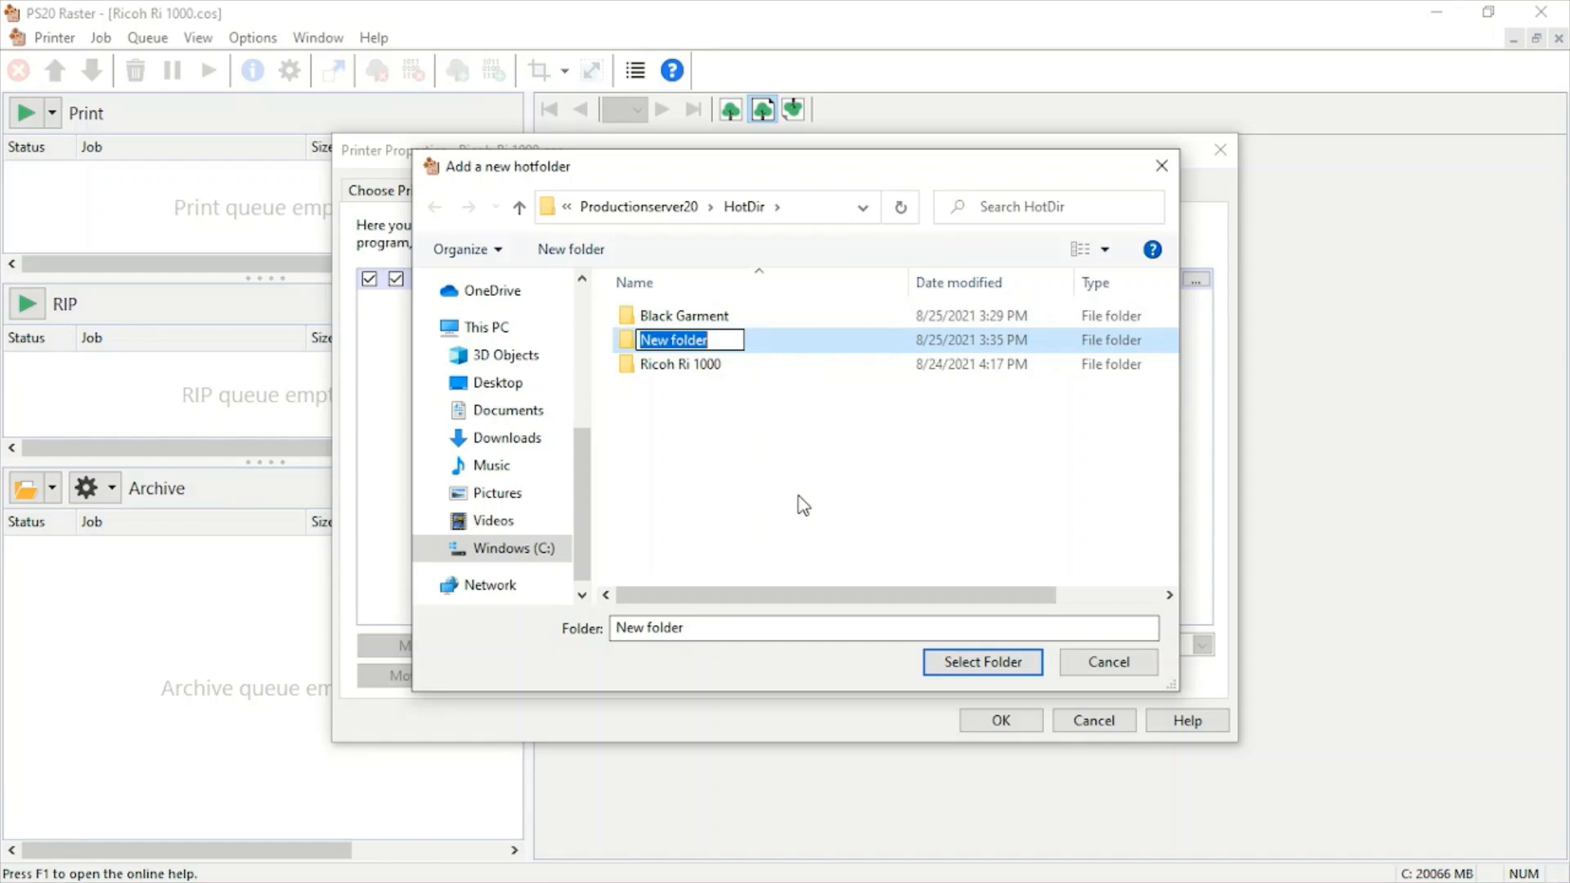
pyautogui.write('Color Garment')
pyautogui.click(543, 254)
pyautogui.write('White ')
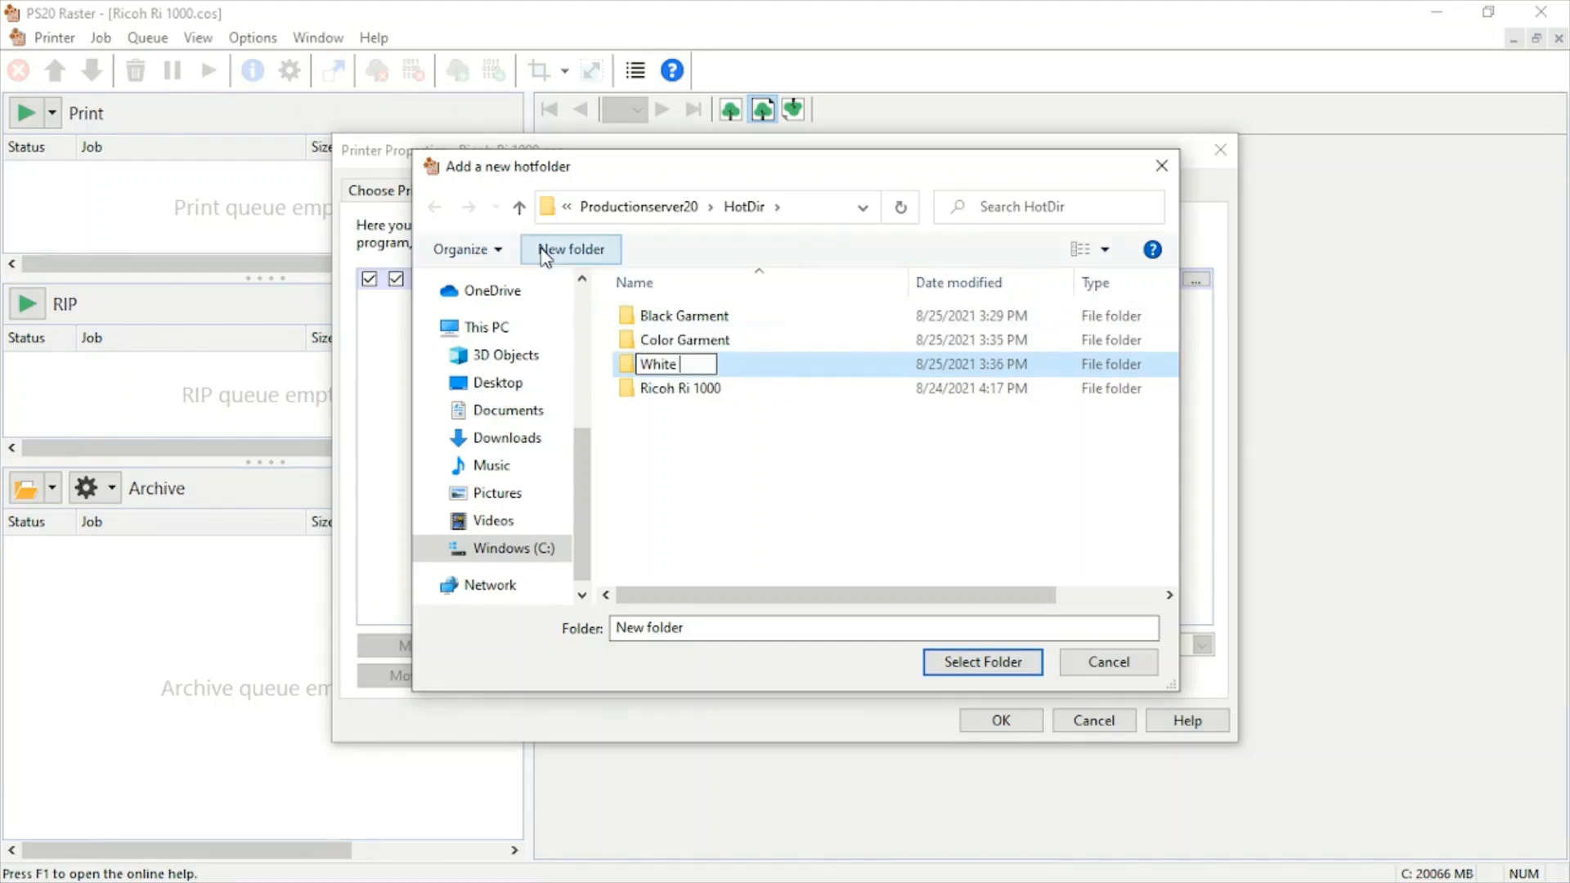
pyautogui.write('Garment')
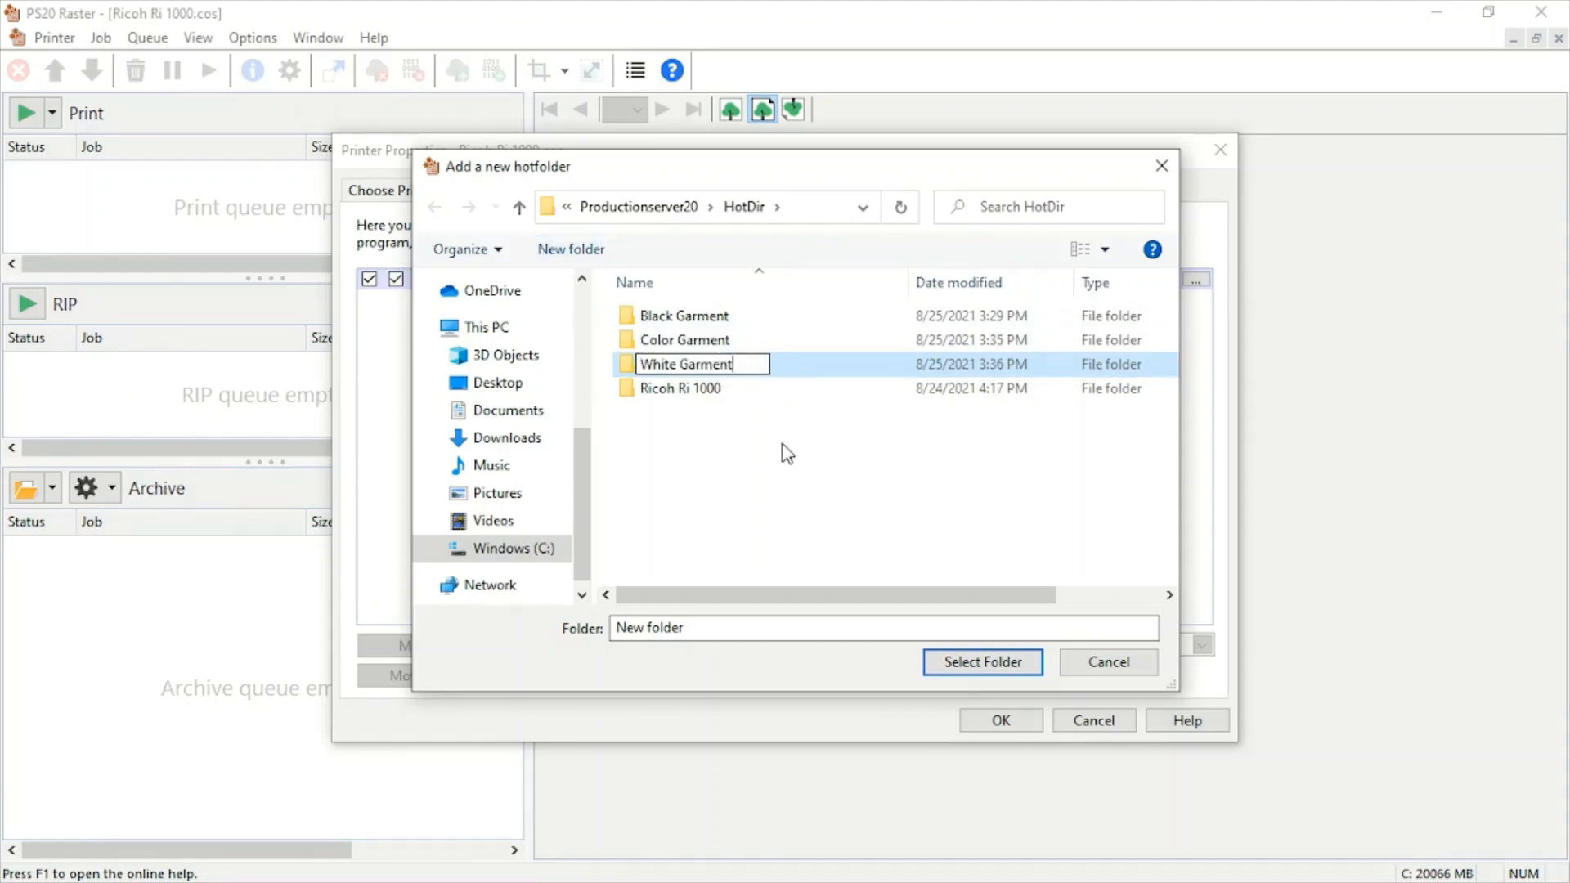
pyautogui.click(818, 536)
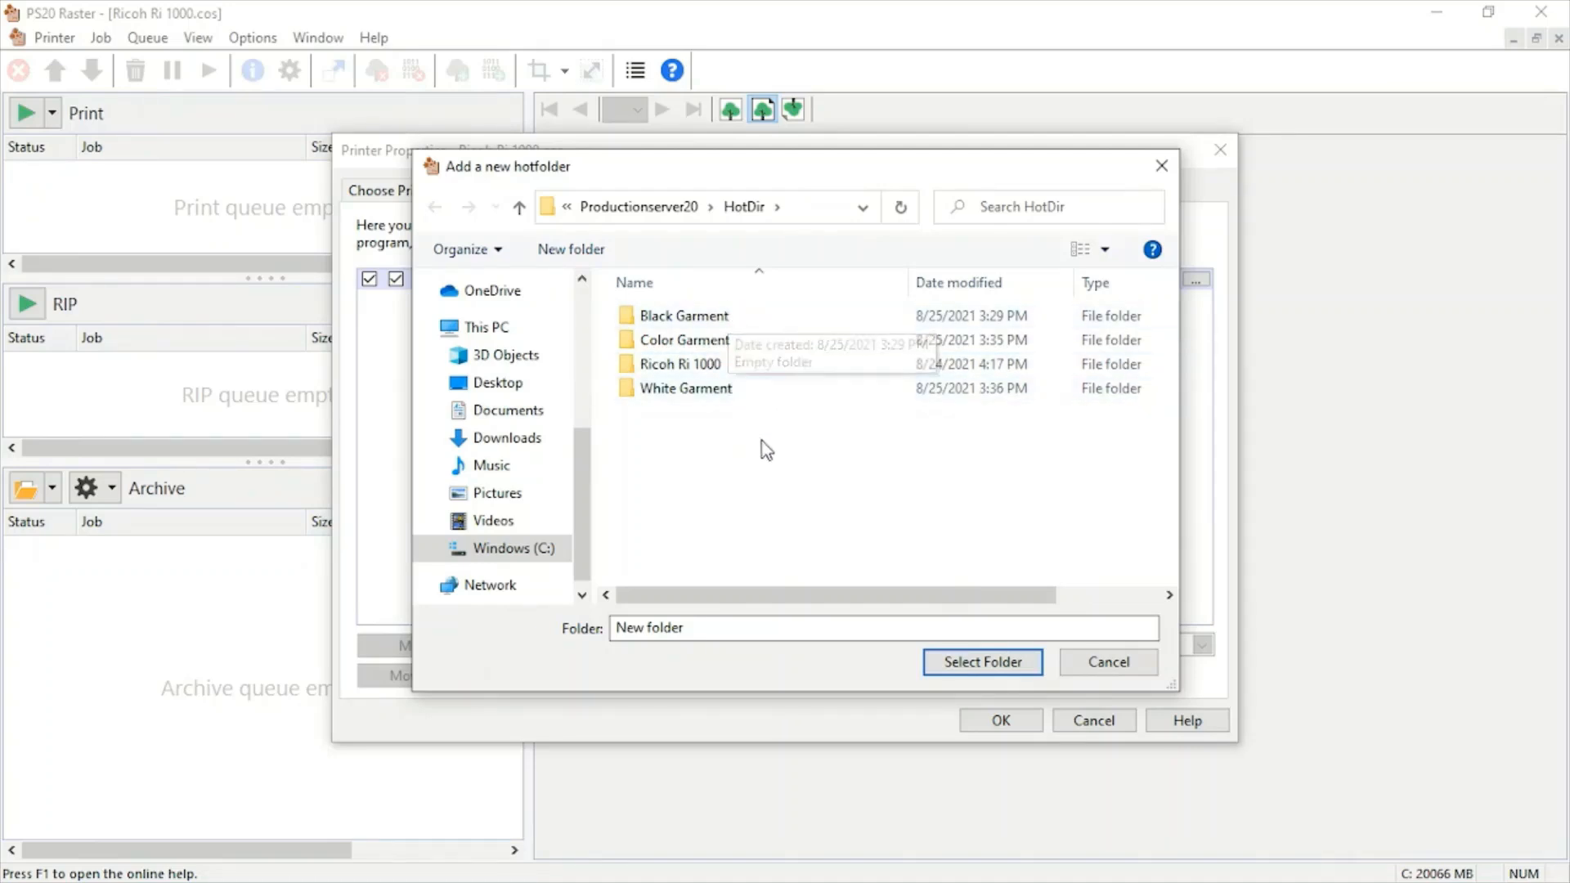
# - Add the Black Garment folder as a hotfolder and open its settings
pyautogui.click(760, 327)
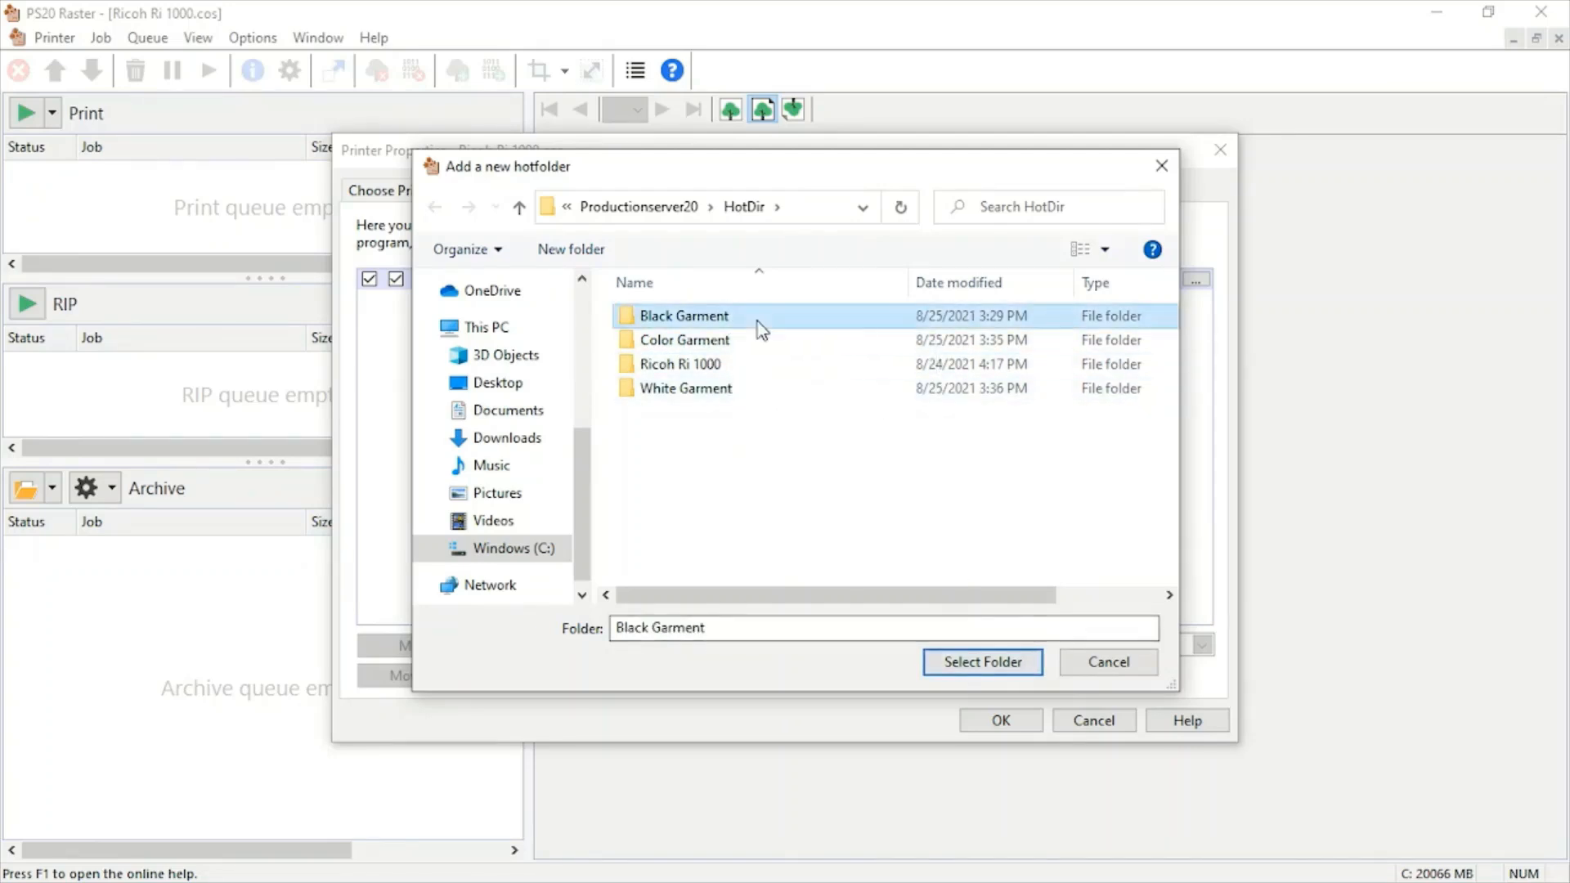
pyautogui.click(985, 669)
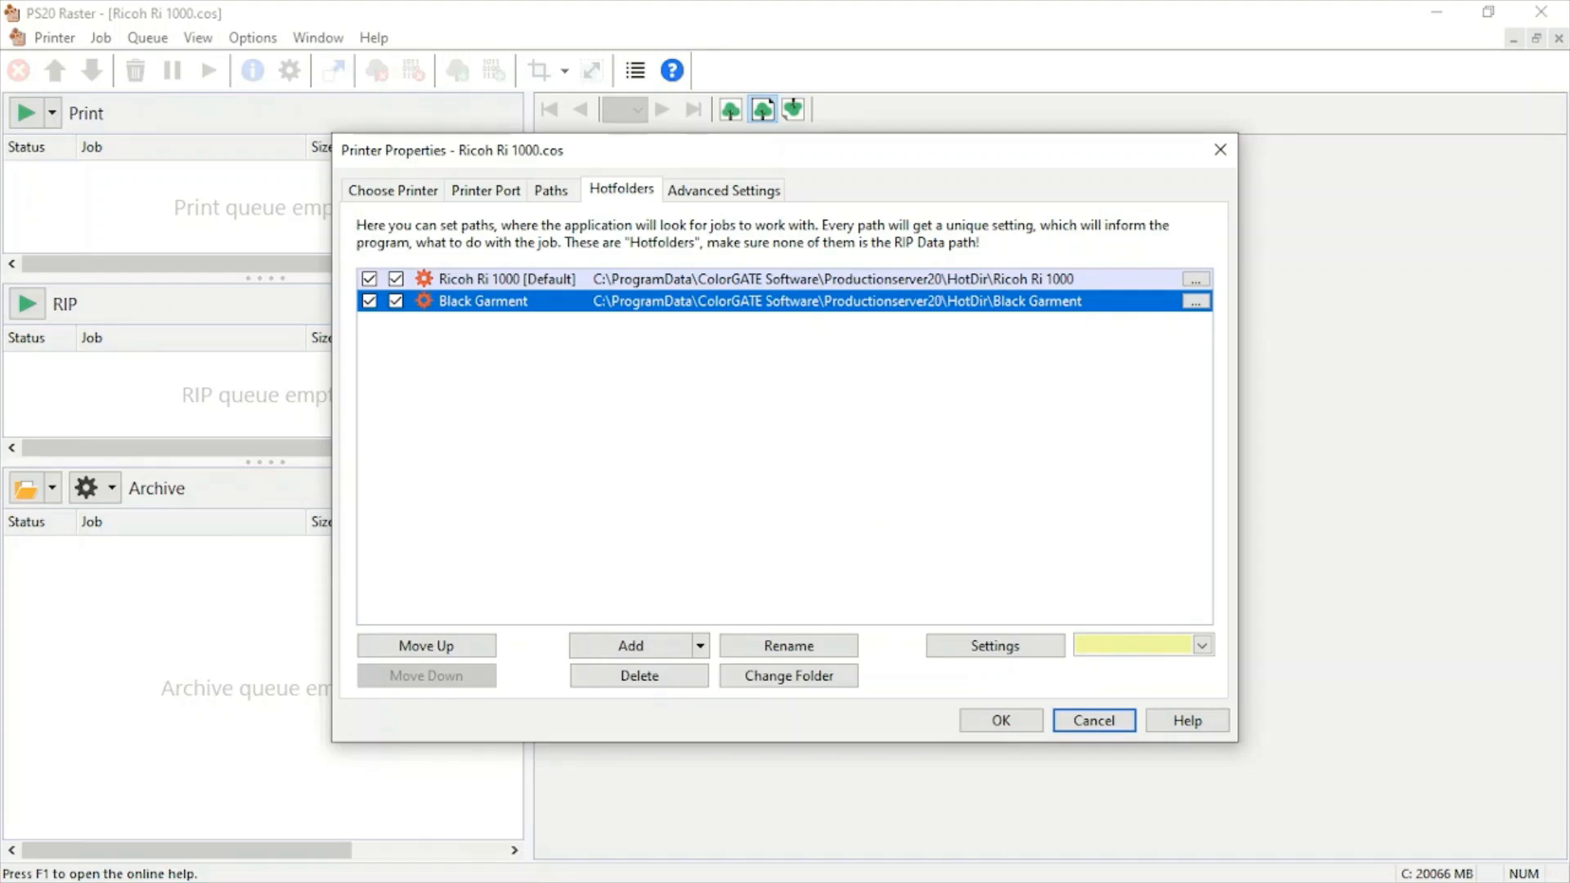
pyautogui.click(996, 646)
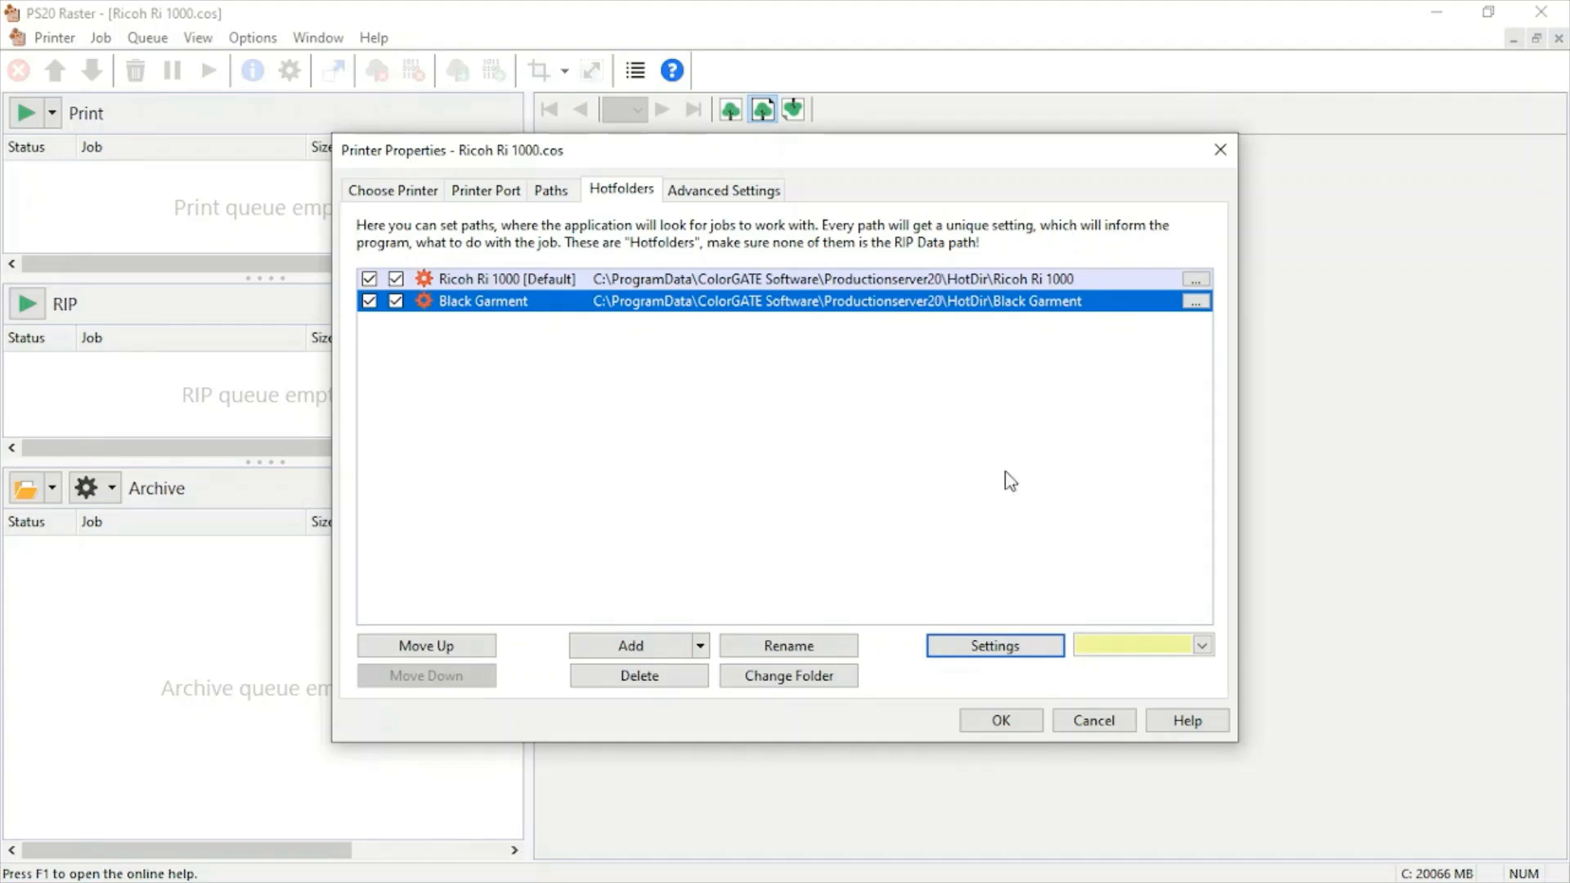
pyautogui.click(975, 650)
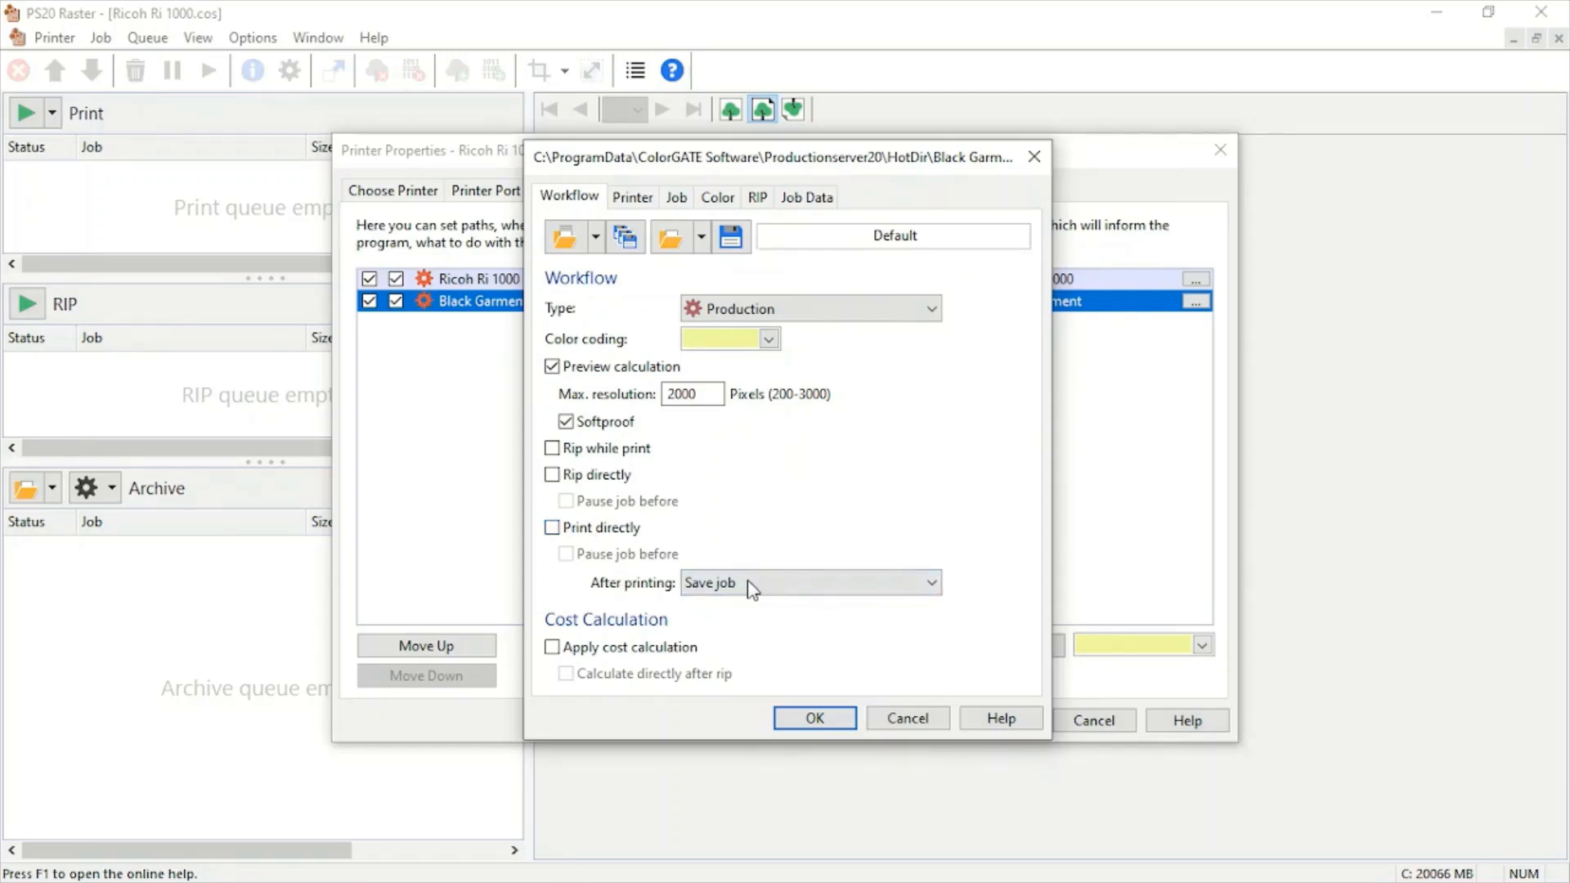
# - Turn on cost calculation for the Black Garment workflow, including calculating directly after rip
pyautogui.click(801, 583)
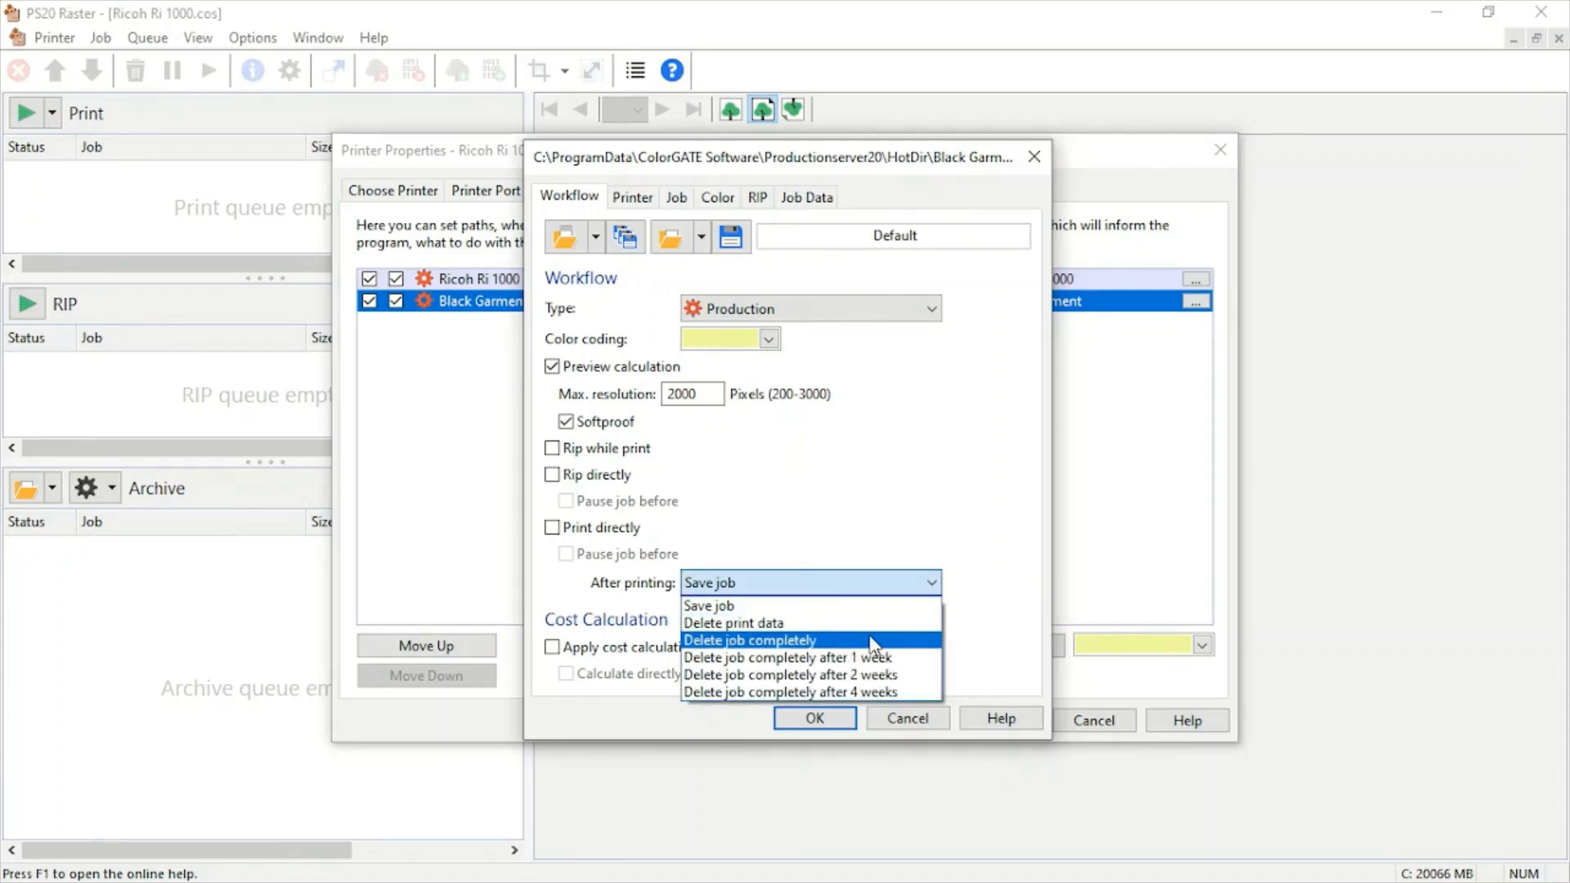
pyautogui.click(896, 536)
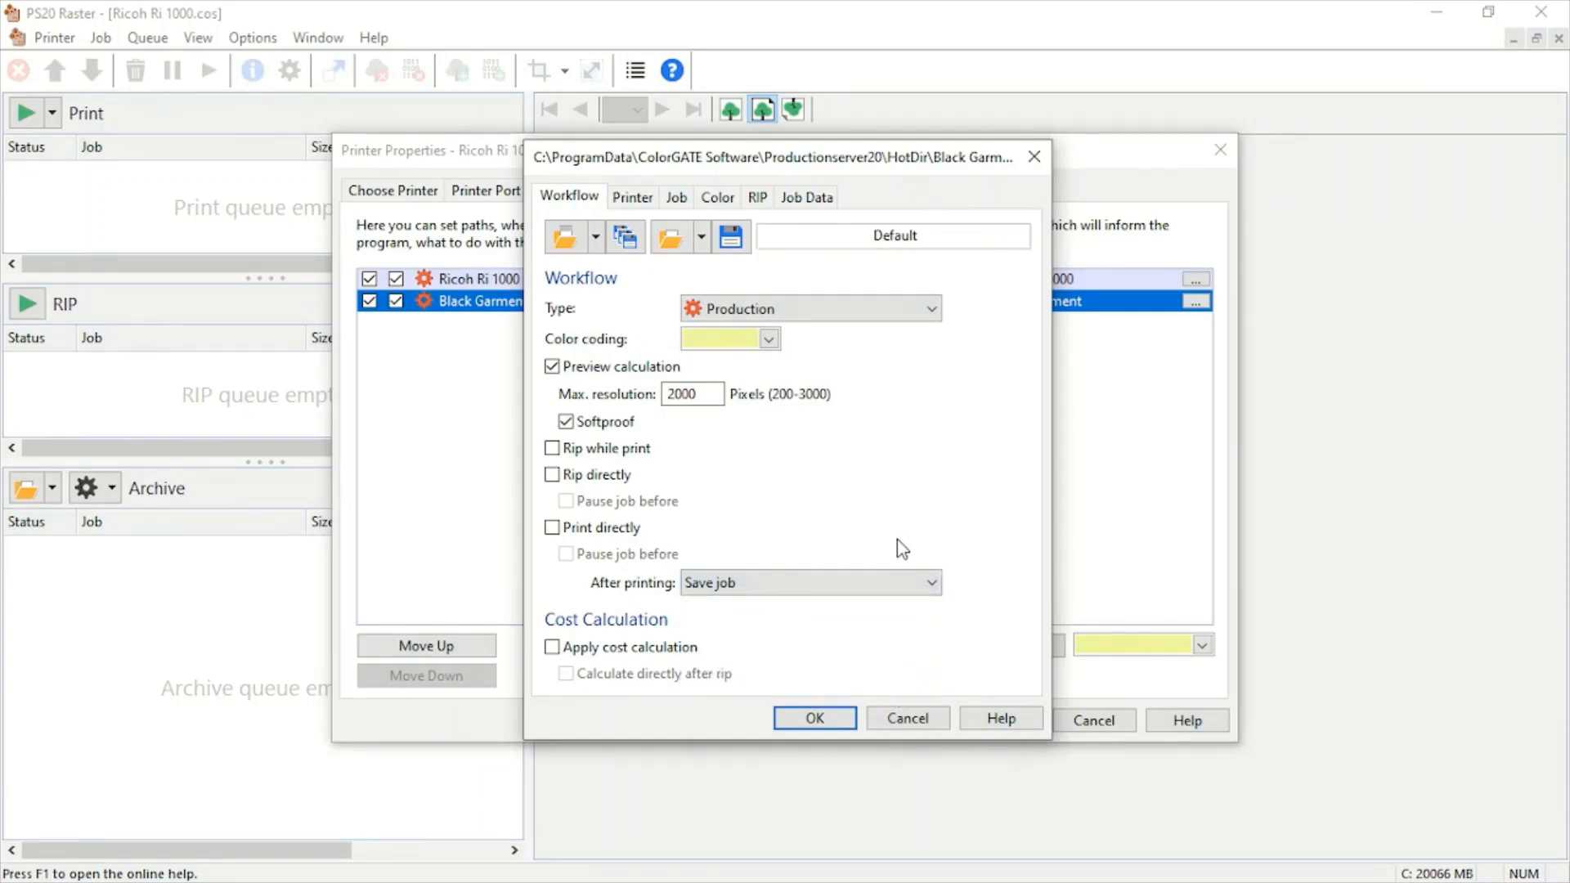
pyautogui.click(586, 653)
pyautogui.click(619, 678)
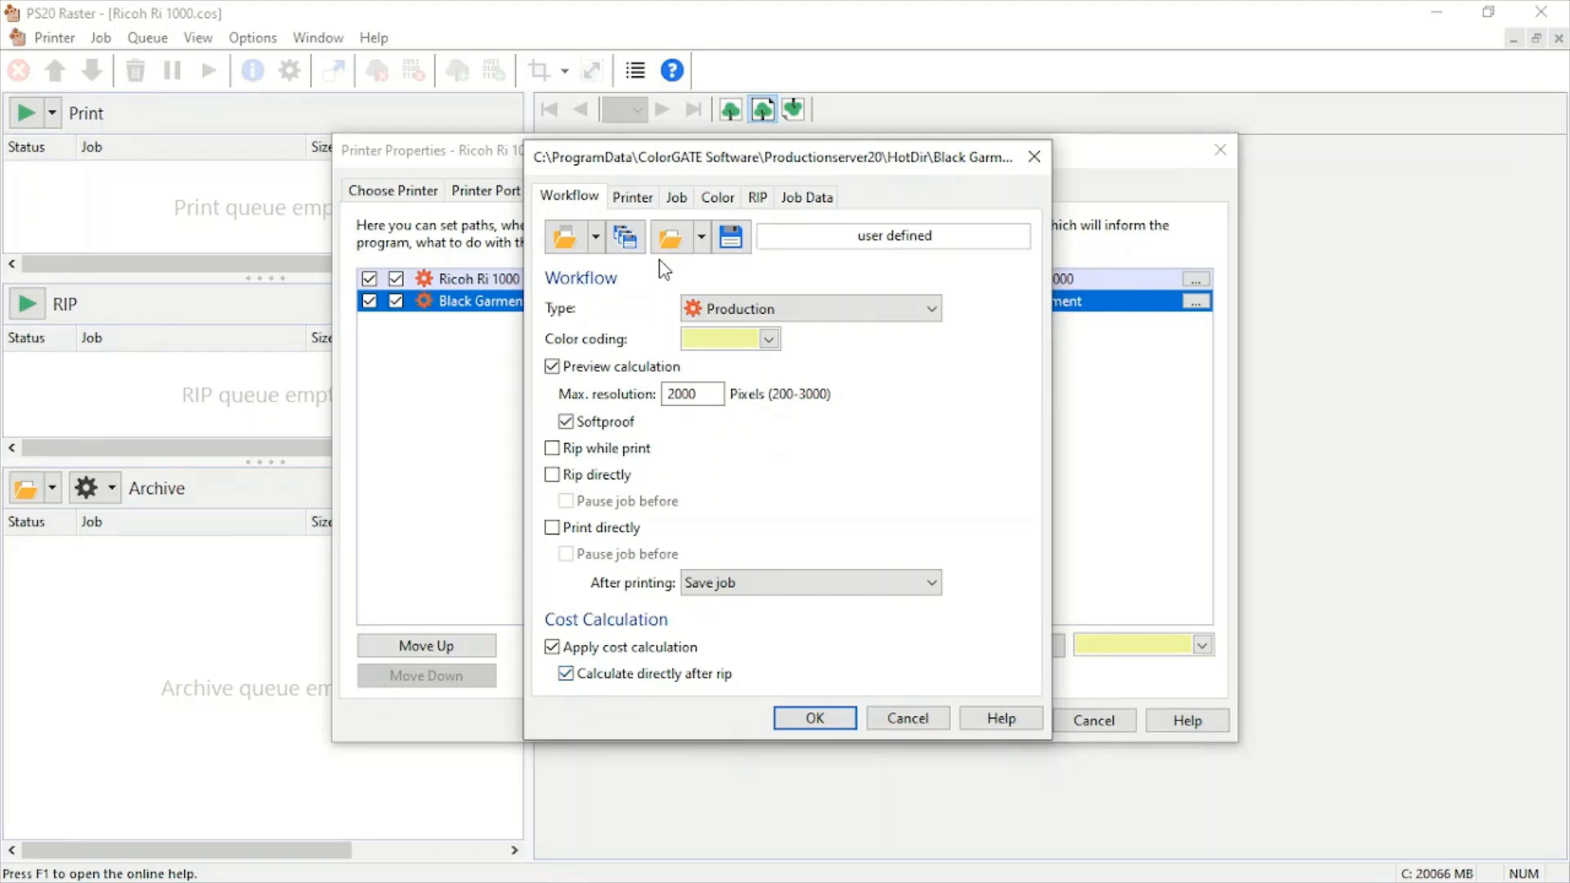
# - Try the Large media size in the hotfolder's printer settings and set it back to Medium
pyautogui.click(639, 205)
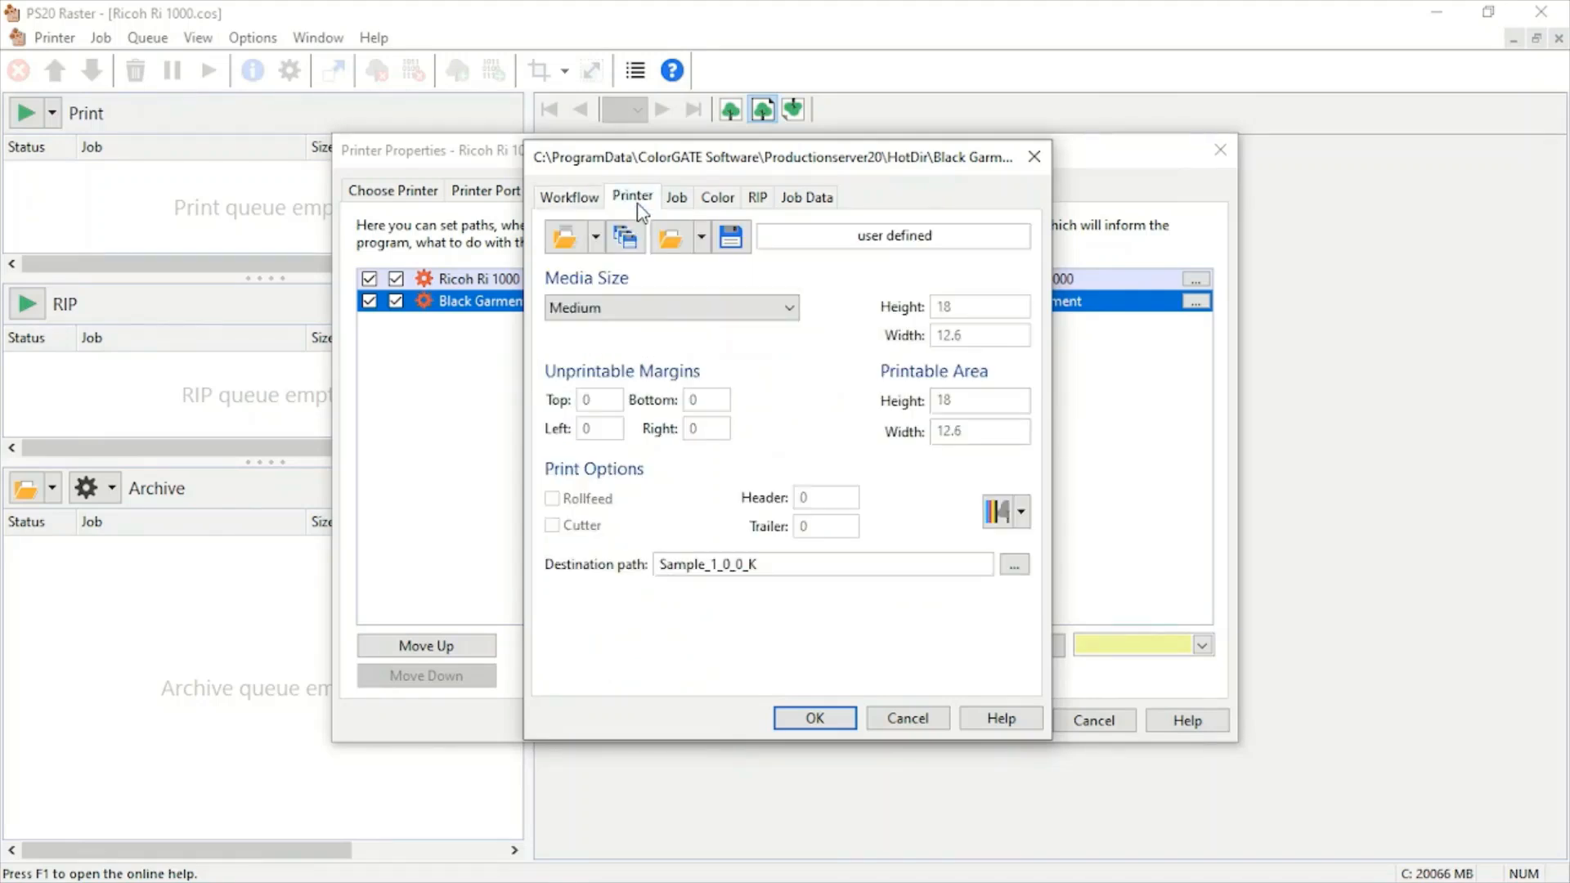
pyautogui.click(717, 310)
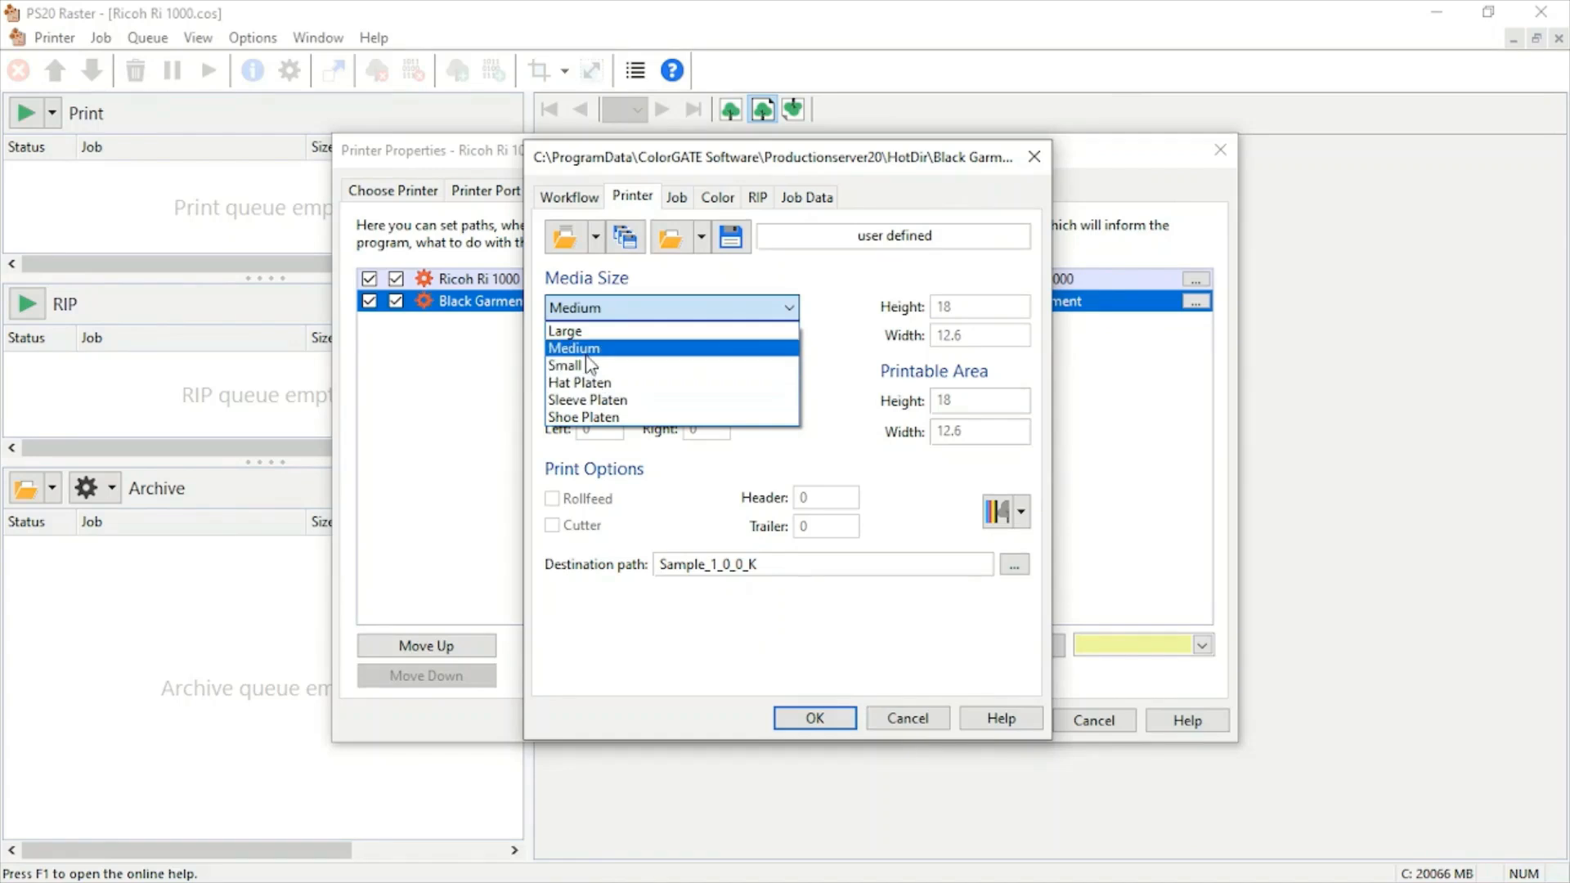
pyautogui.click(606, 335)
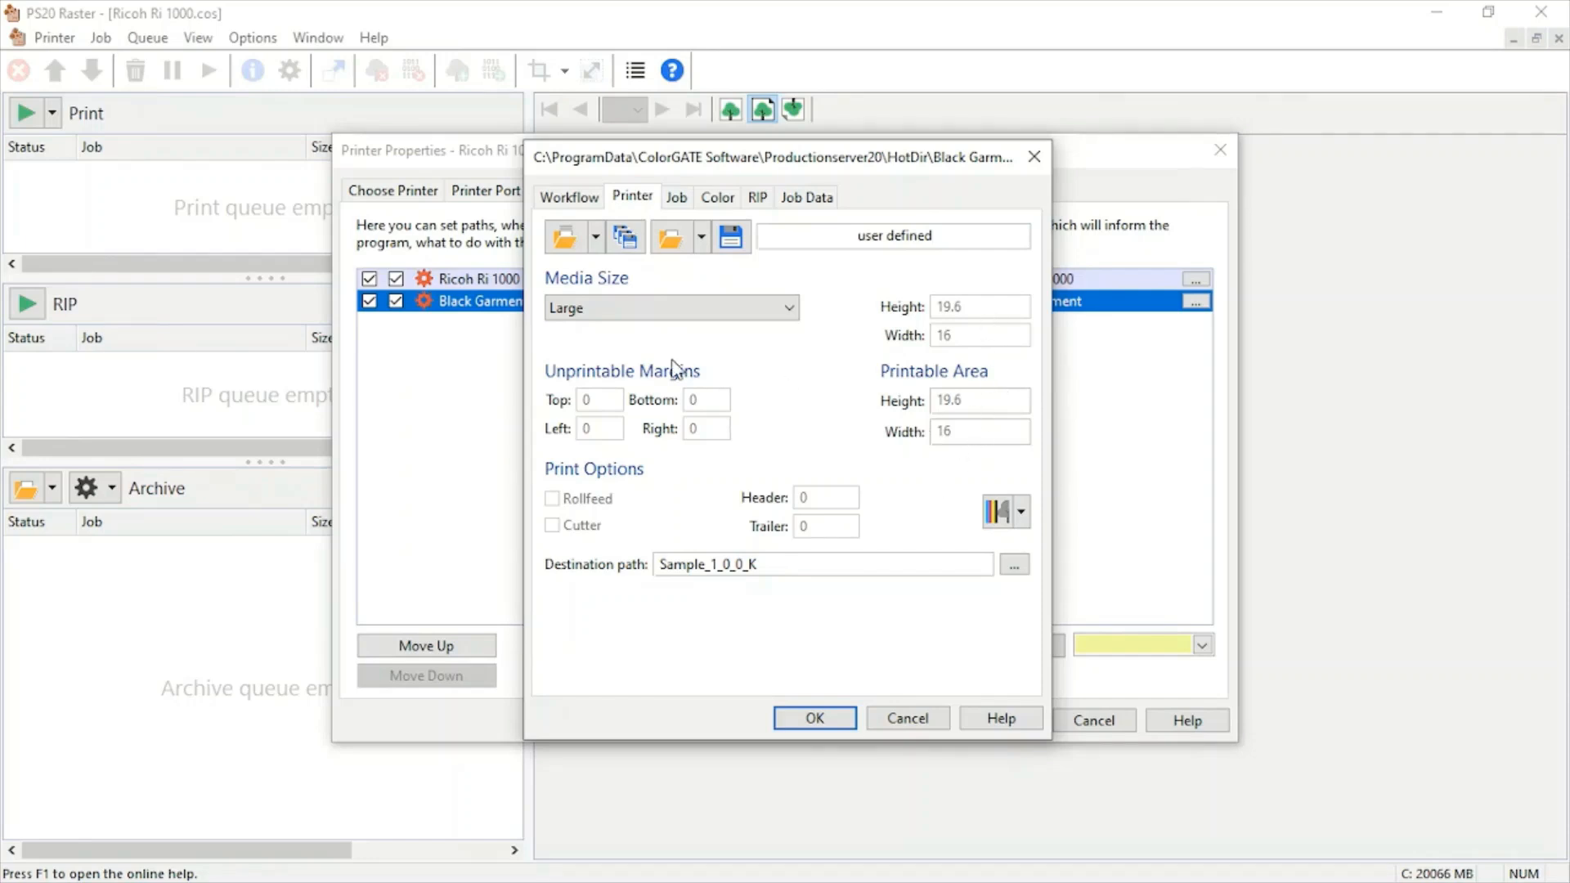
pyautogui.click(601, 311)
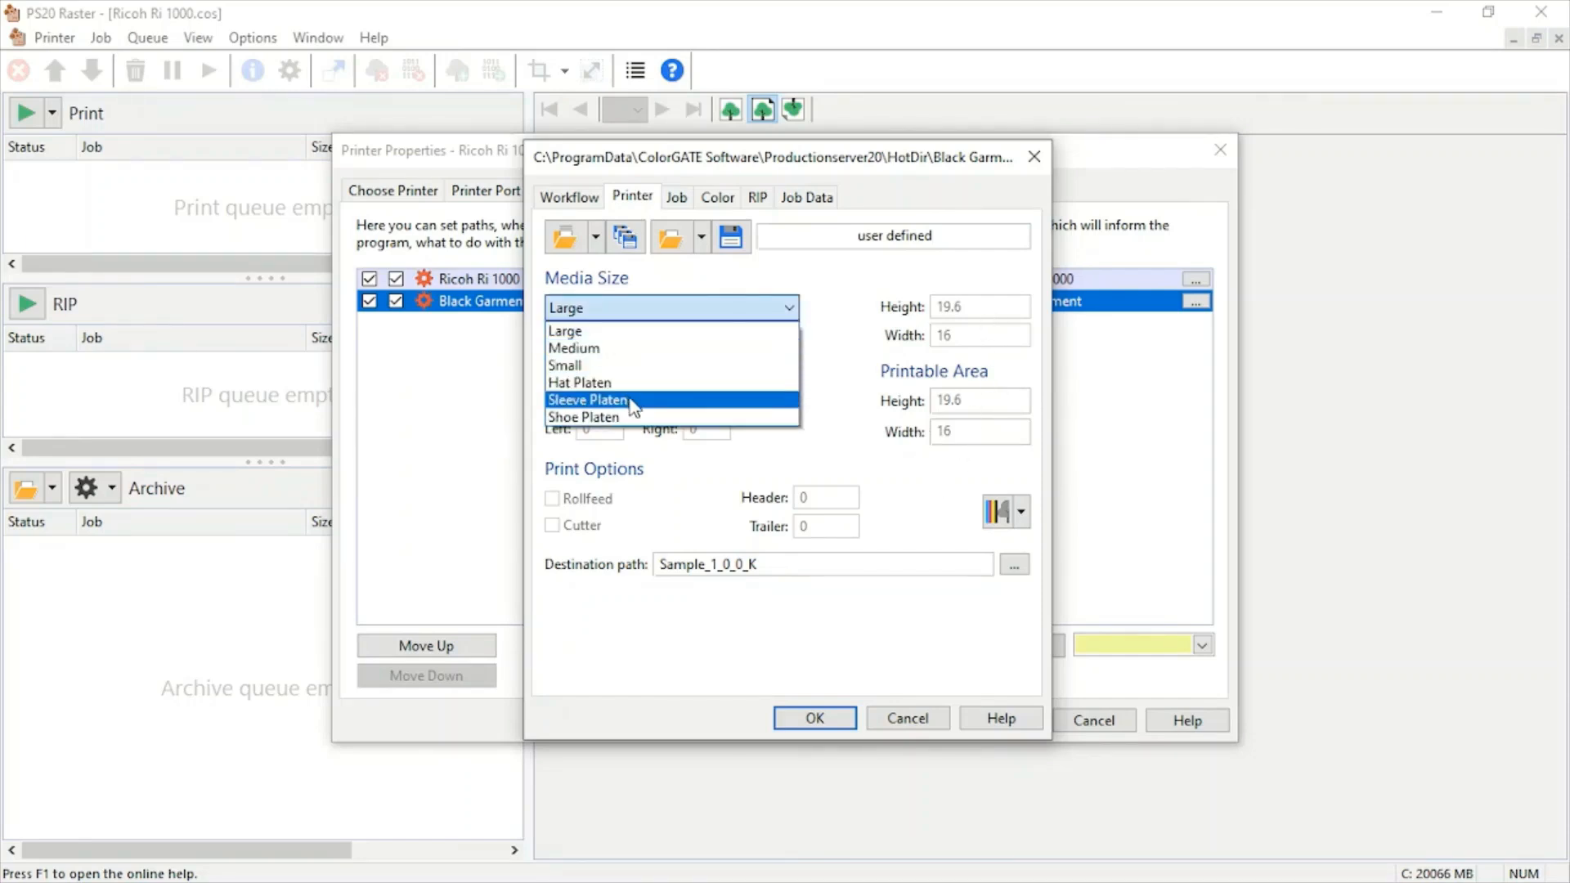
pyautogui.click(598, 348)
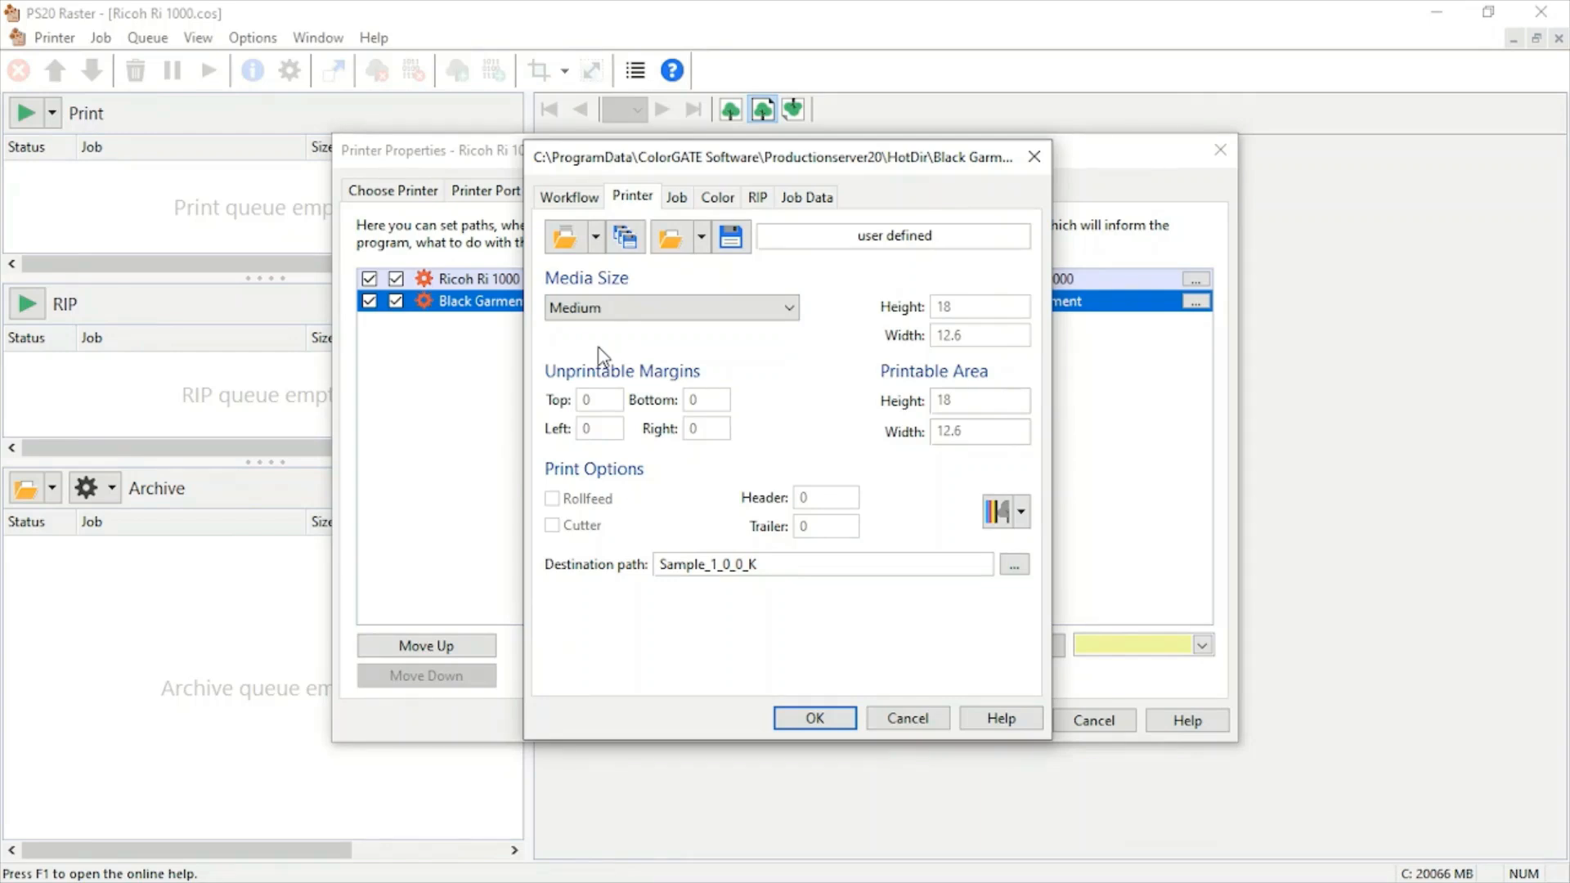
# - Center the job horizontally and set its y offset to 1.5 in the hotfolder's job settings
pyautogui.click(676, 198)
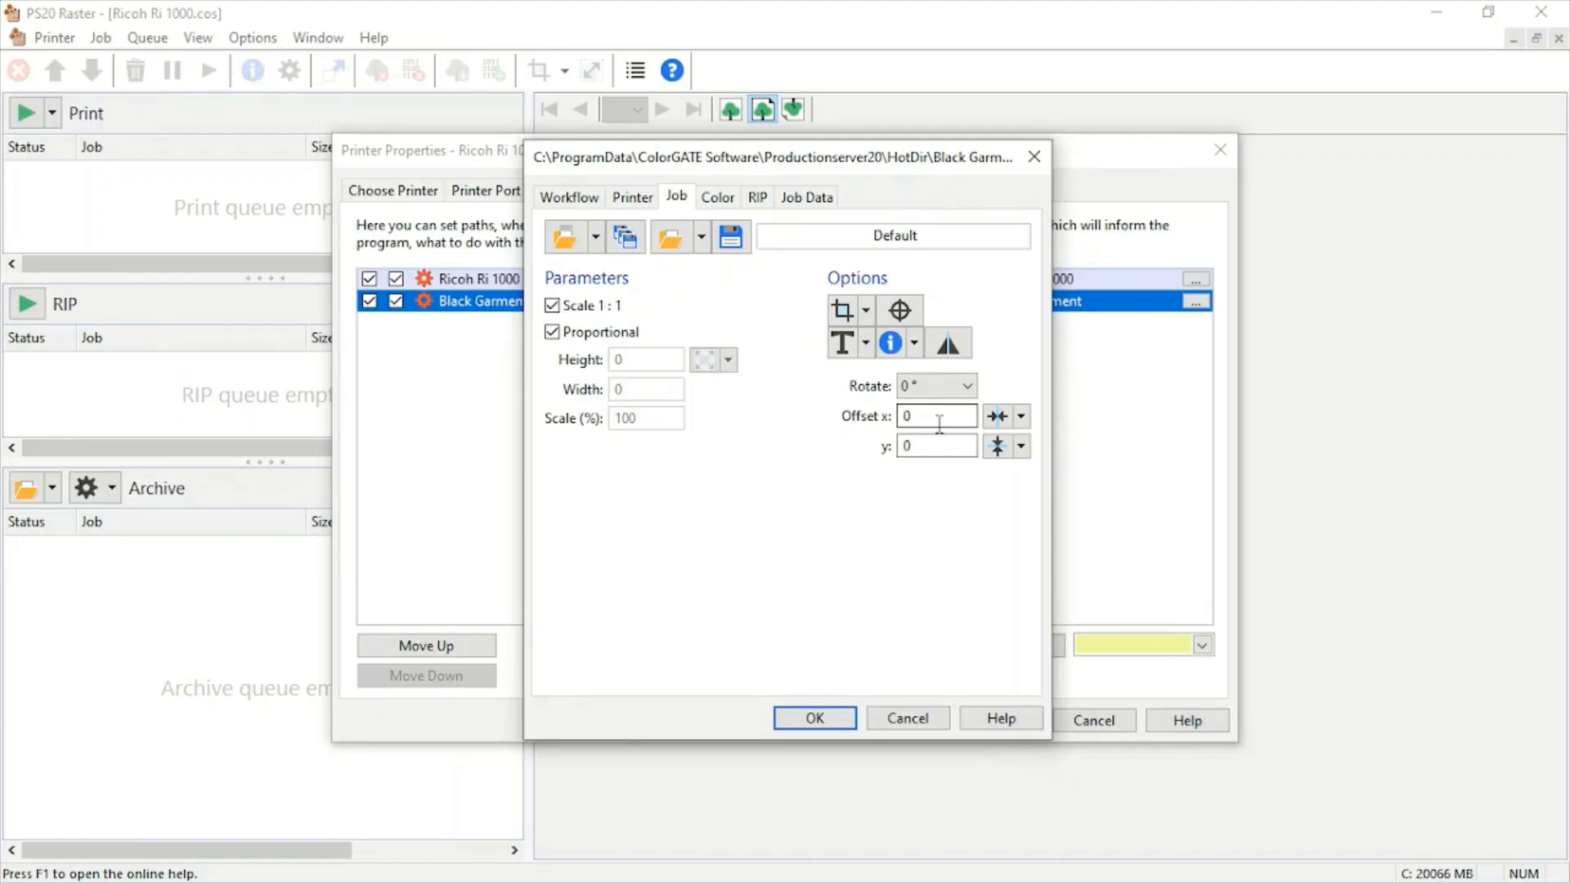
pyautogui.click(1021, 416)
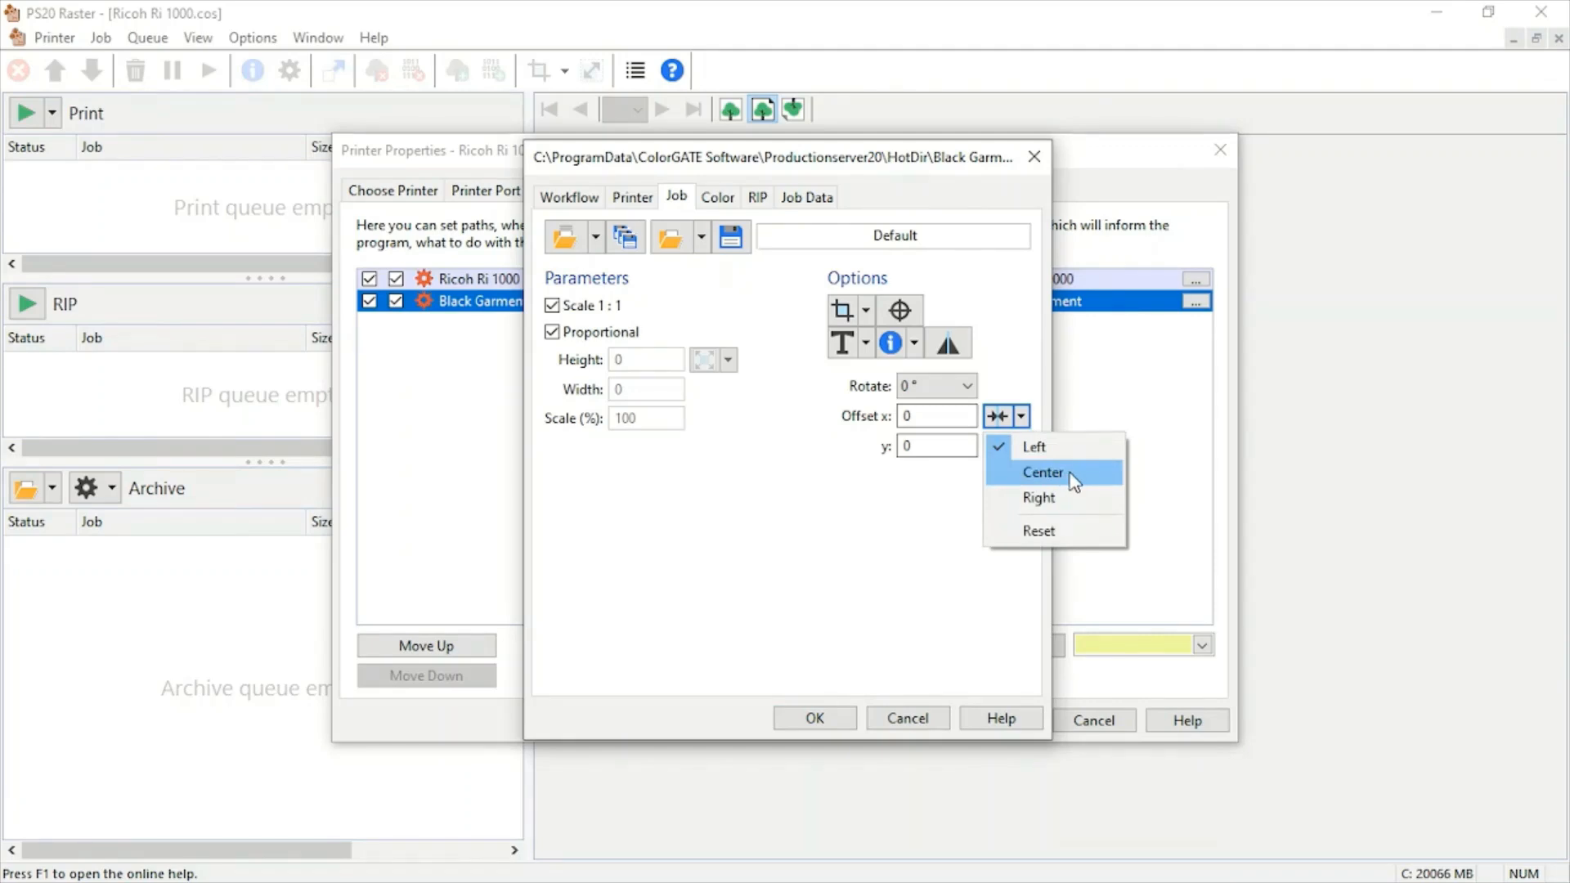
pyautogui.click(1071, 480)
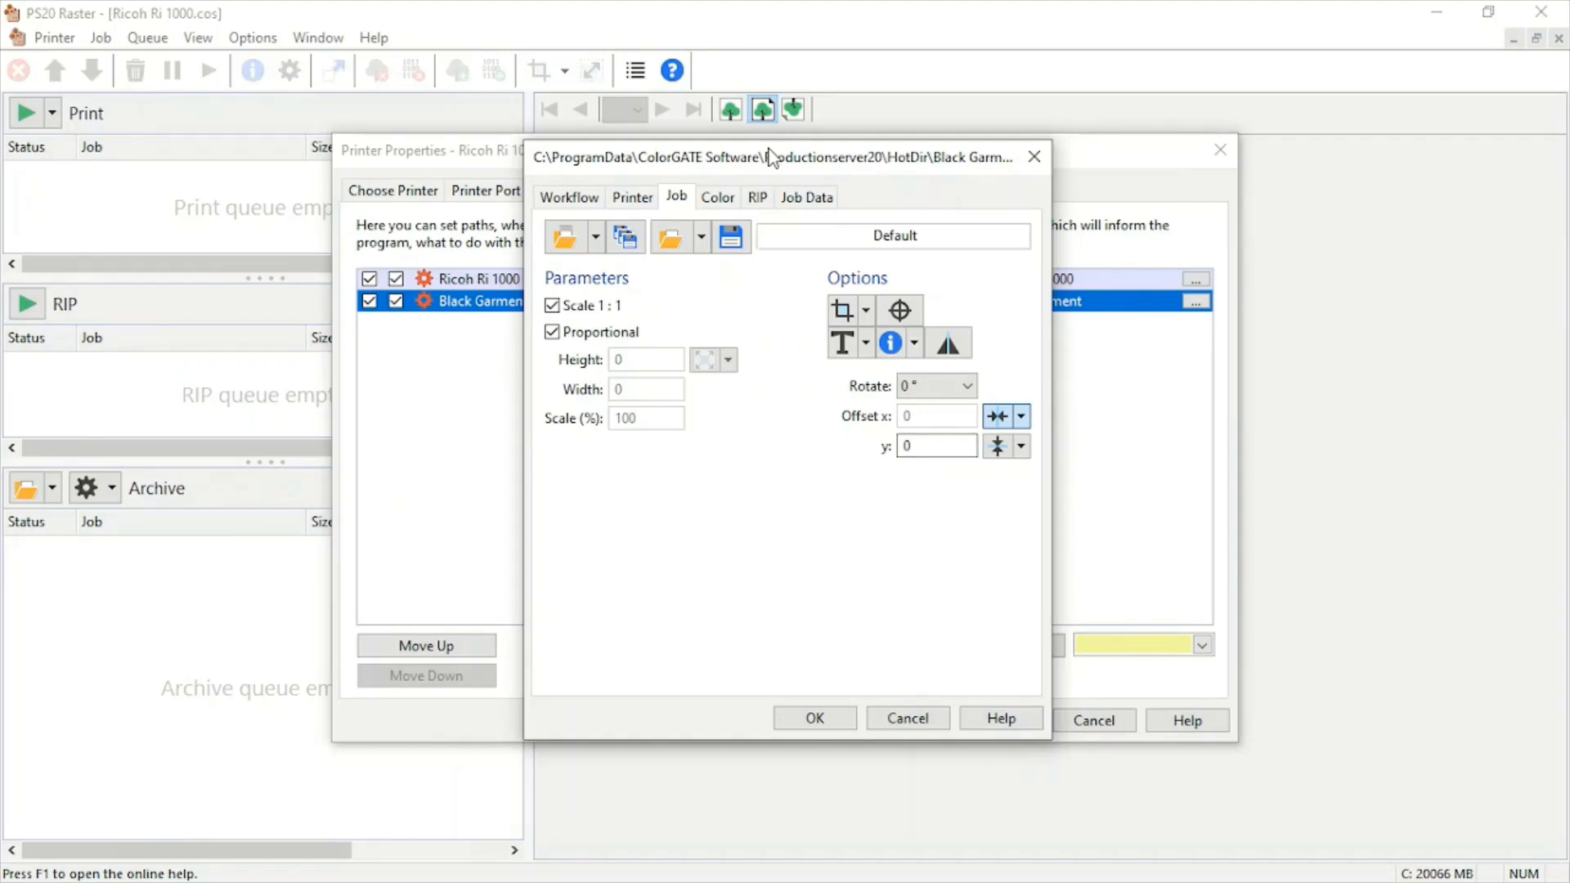
pyautogui.doubleClick(930, 448)
pyautogui.write('1.5')
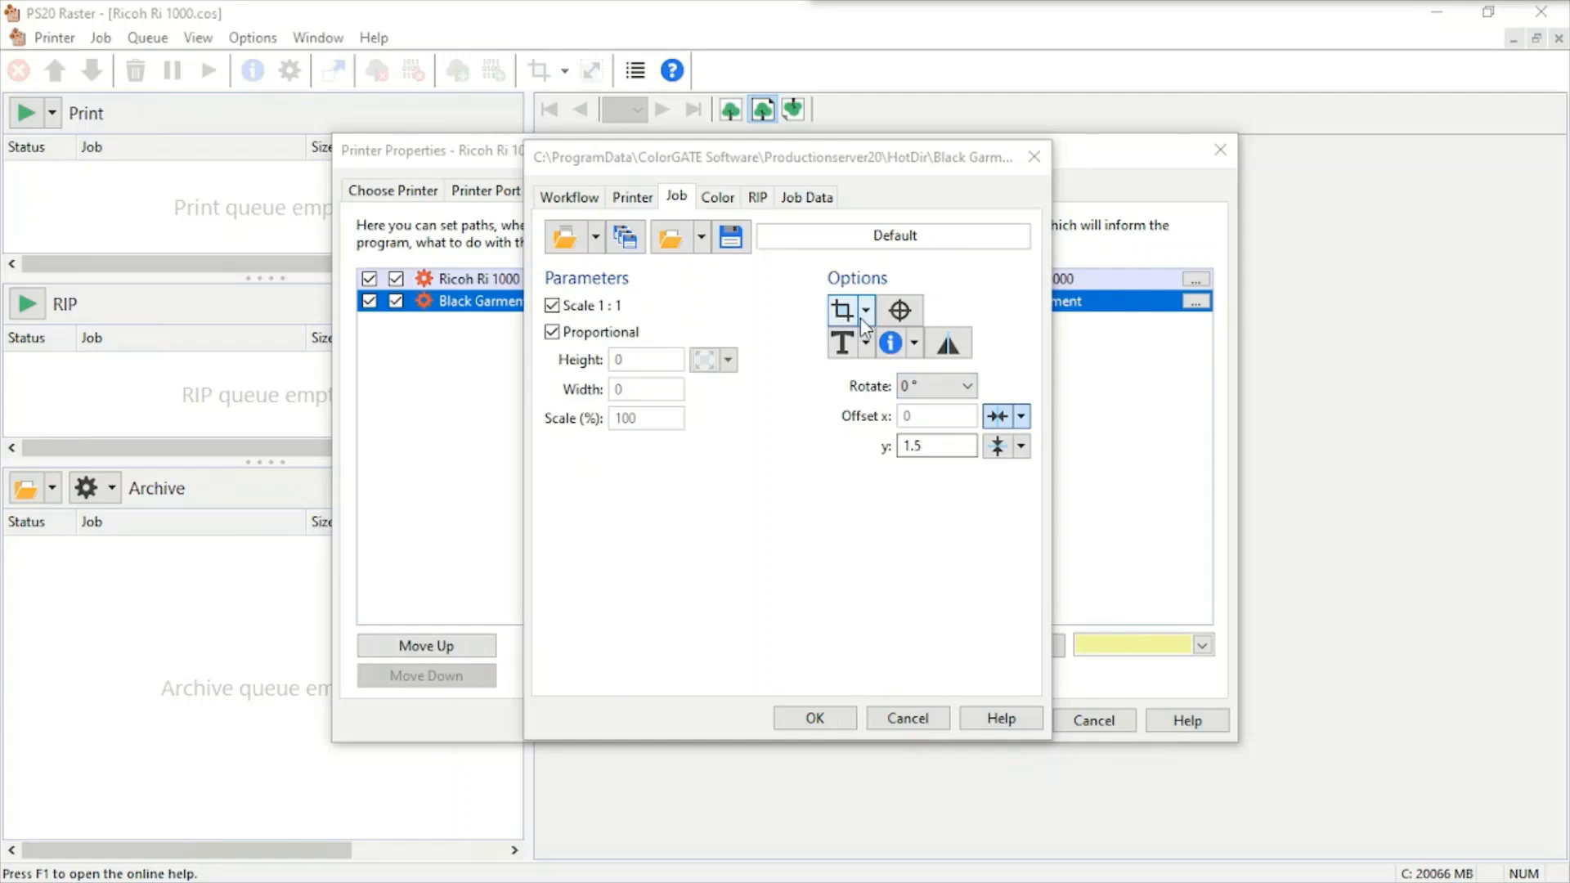
pyautogui.click(781, 319)
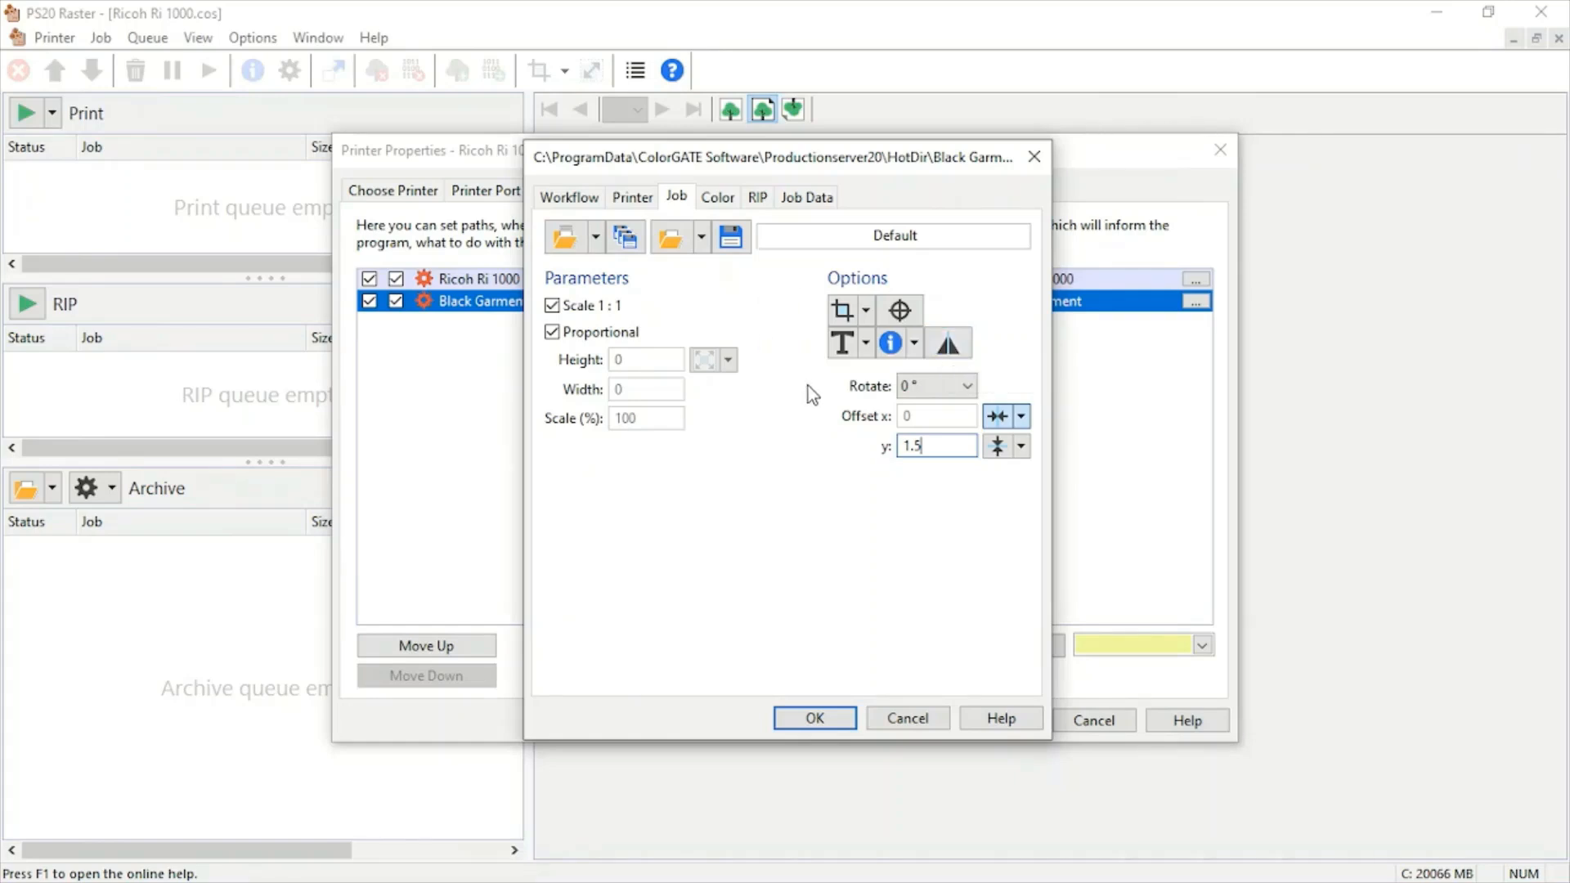
# - Set the hotfolder's MIM combination to Black-Garment media, Ri1000_typeG1 ink and the SuperFine 1200x1200dpi 16Pass metamode
pyautogui.click(717, 201)
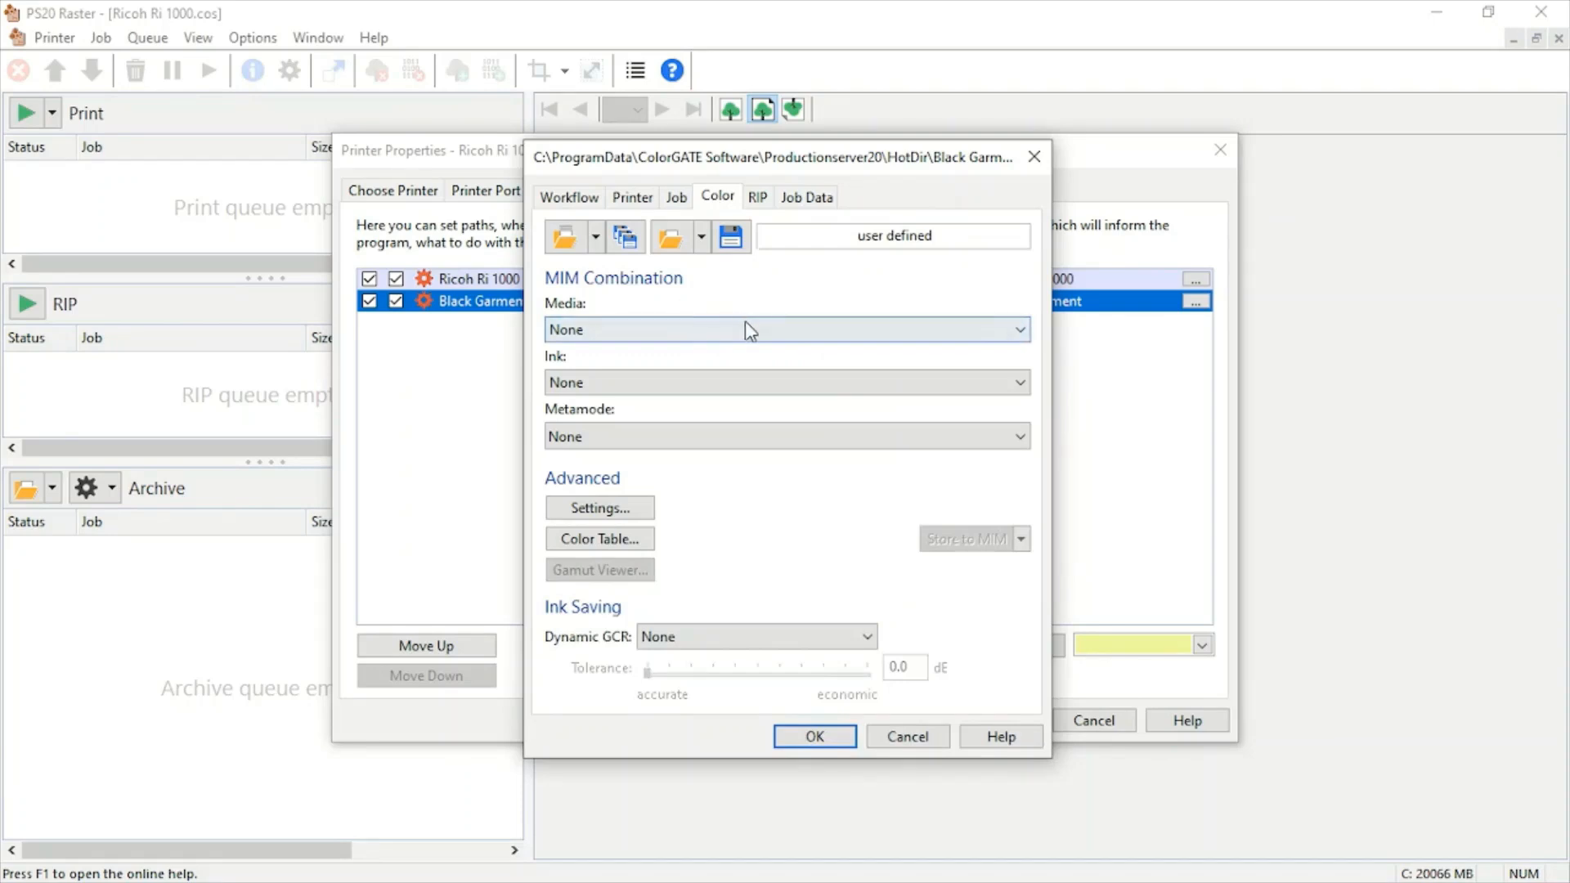
pyautogui.click(739, 334)
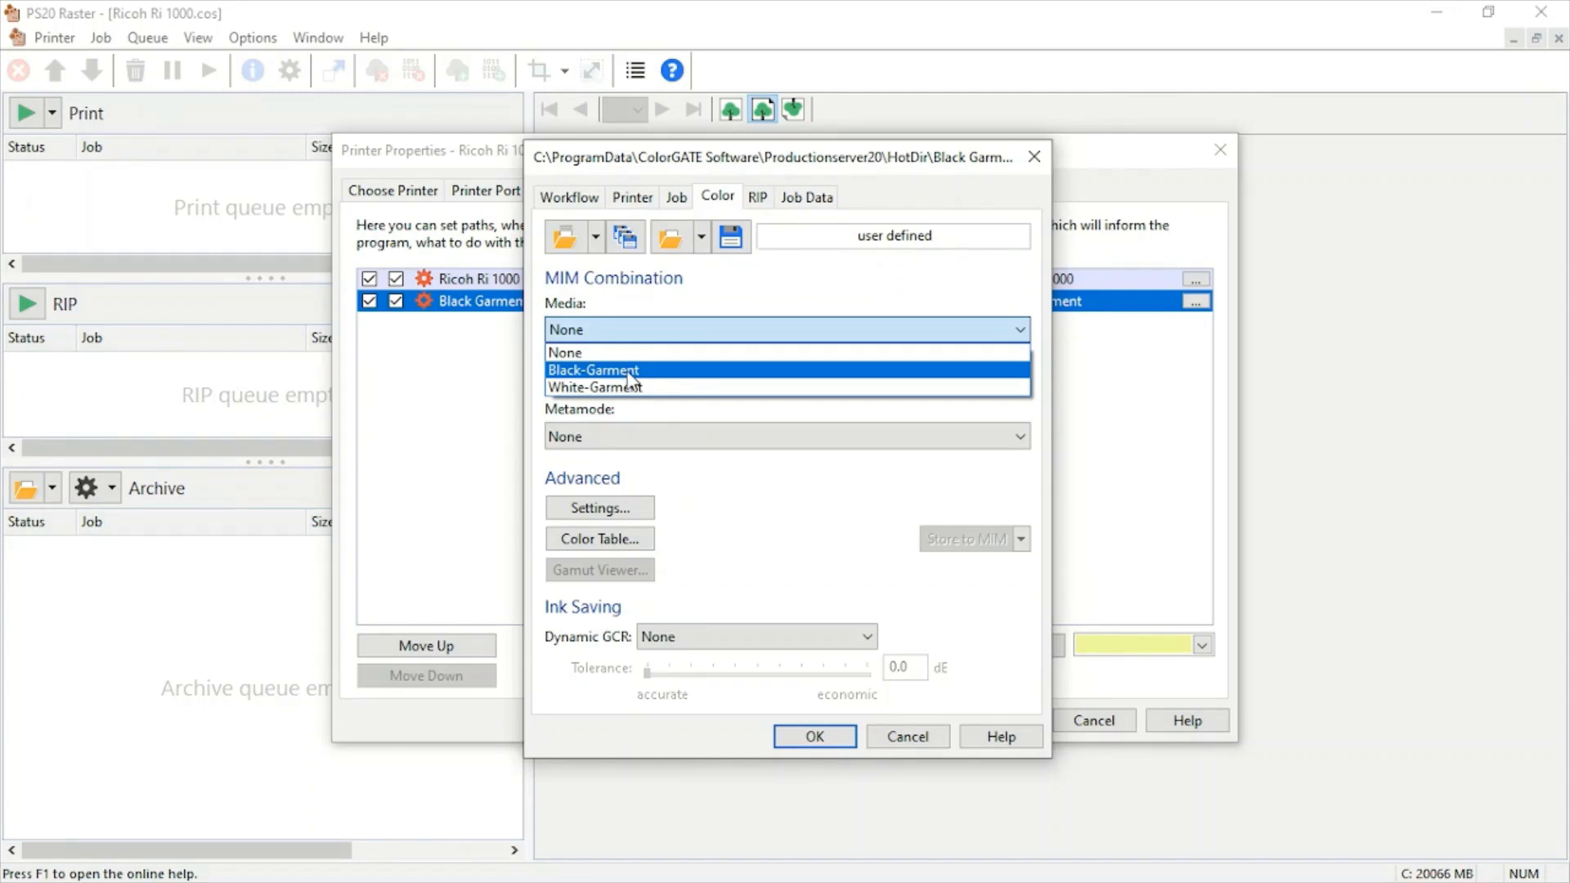
pyautogui.click(630, 372)
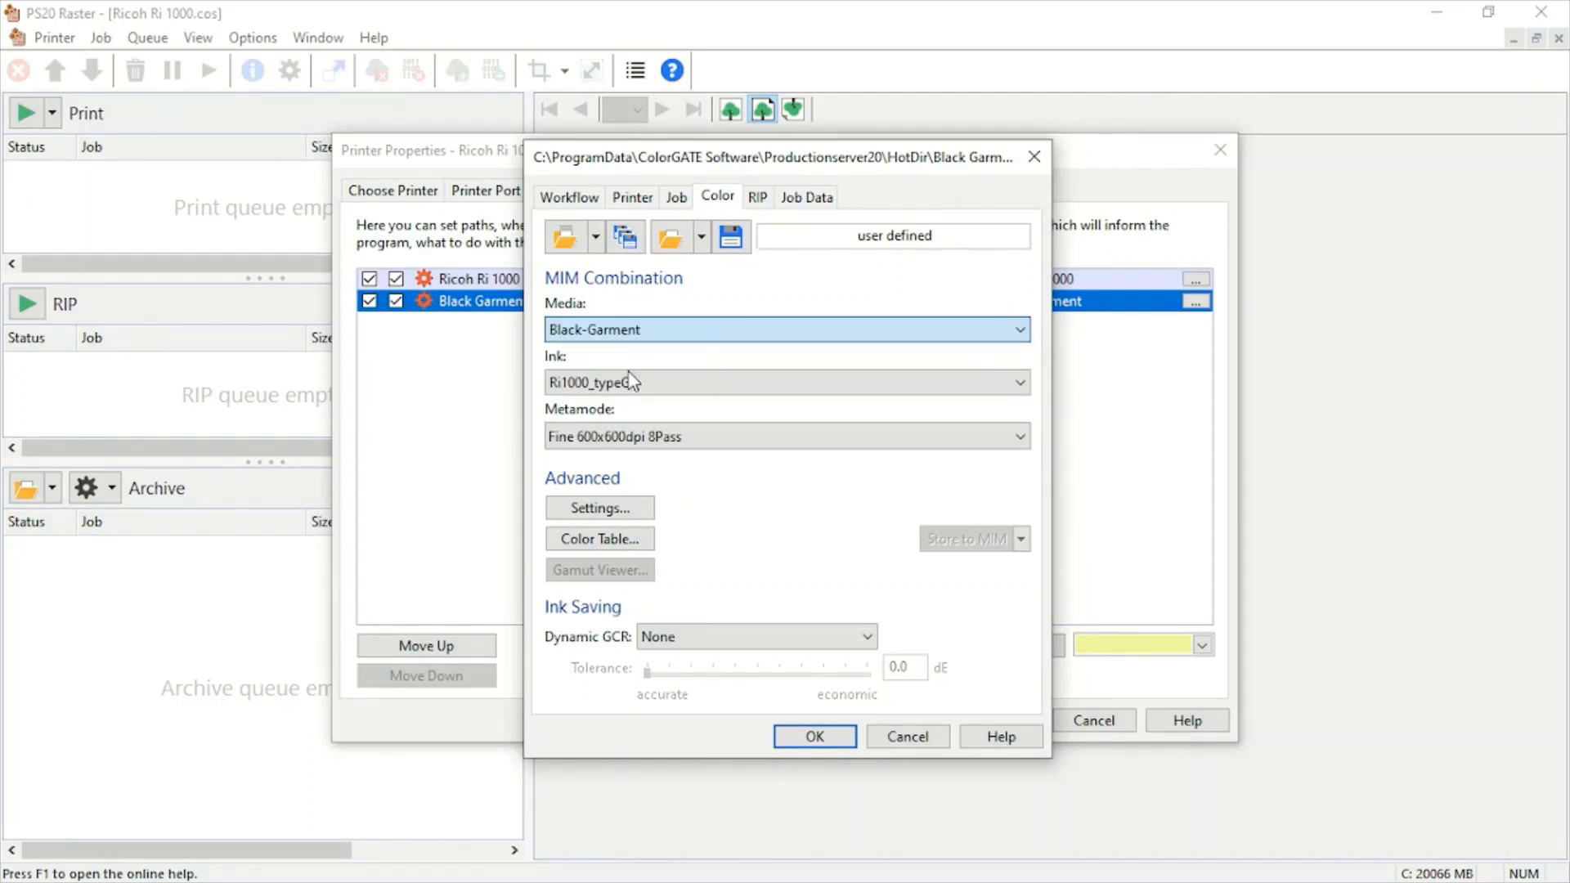
pyautogui.click(708, 384)
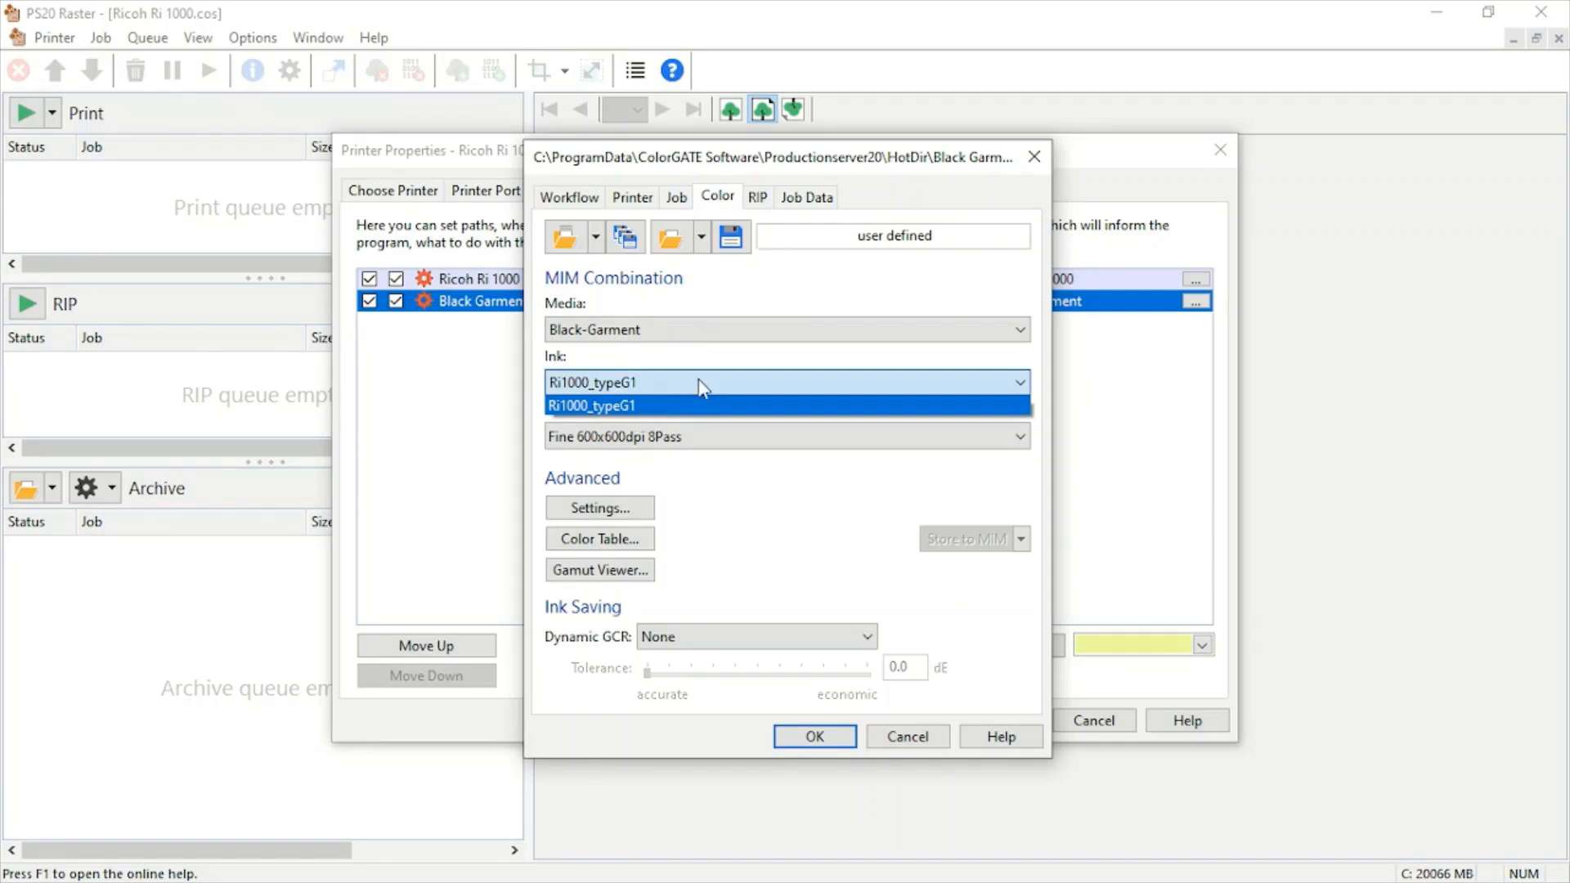
pyautogui.click(698, 382)
pyautogui.click(710, 437)
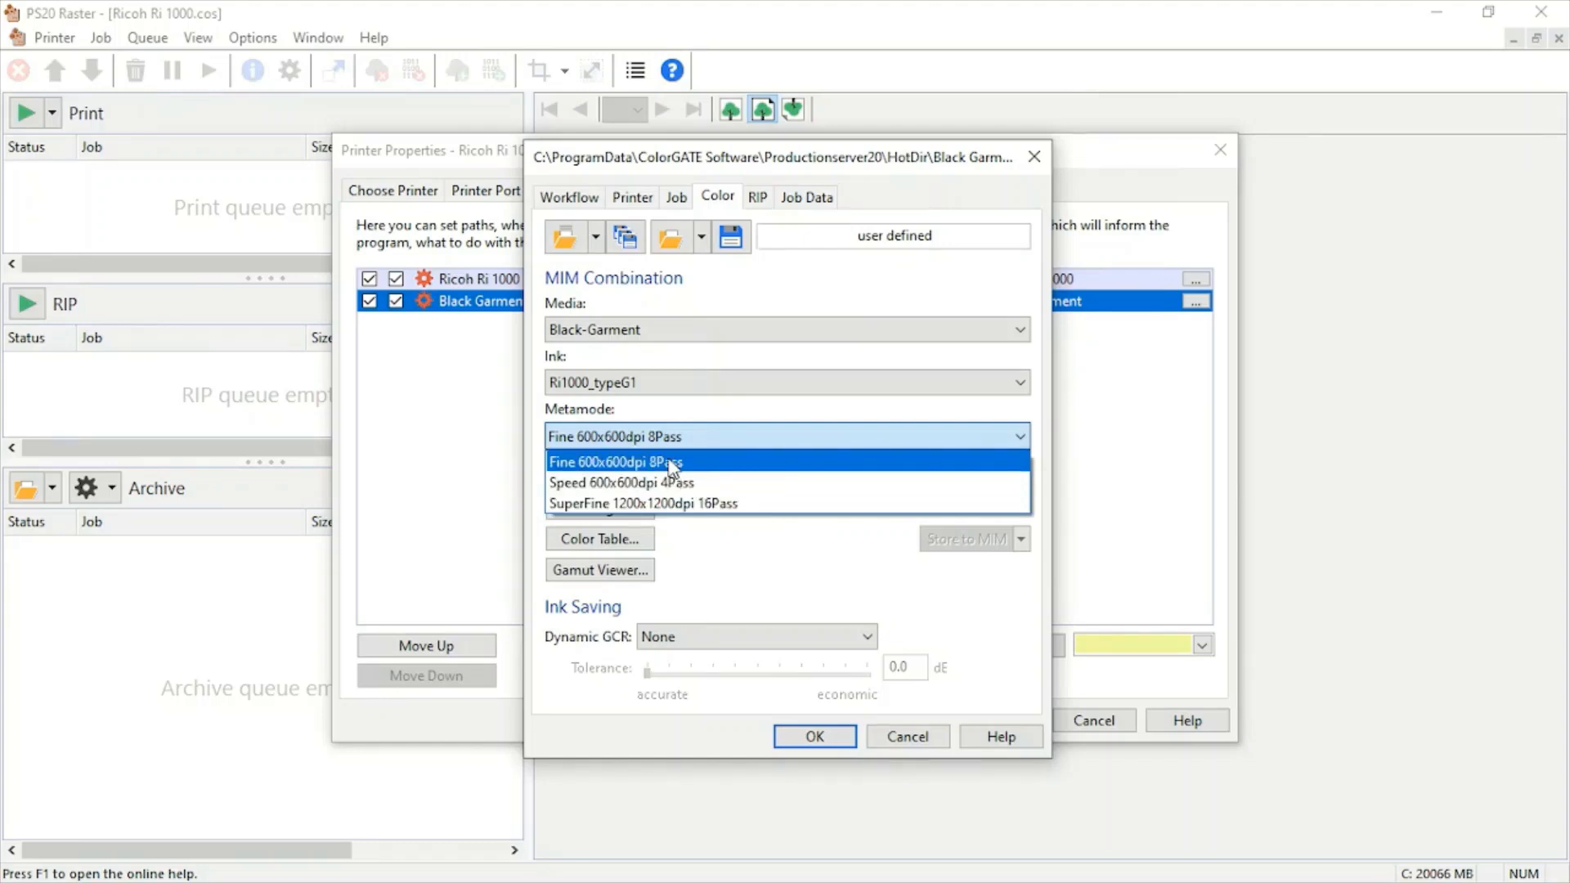
pyautogui.click(739, 505)
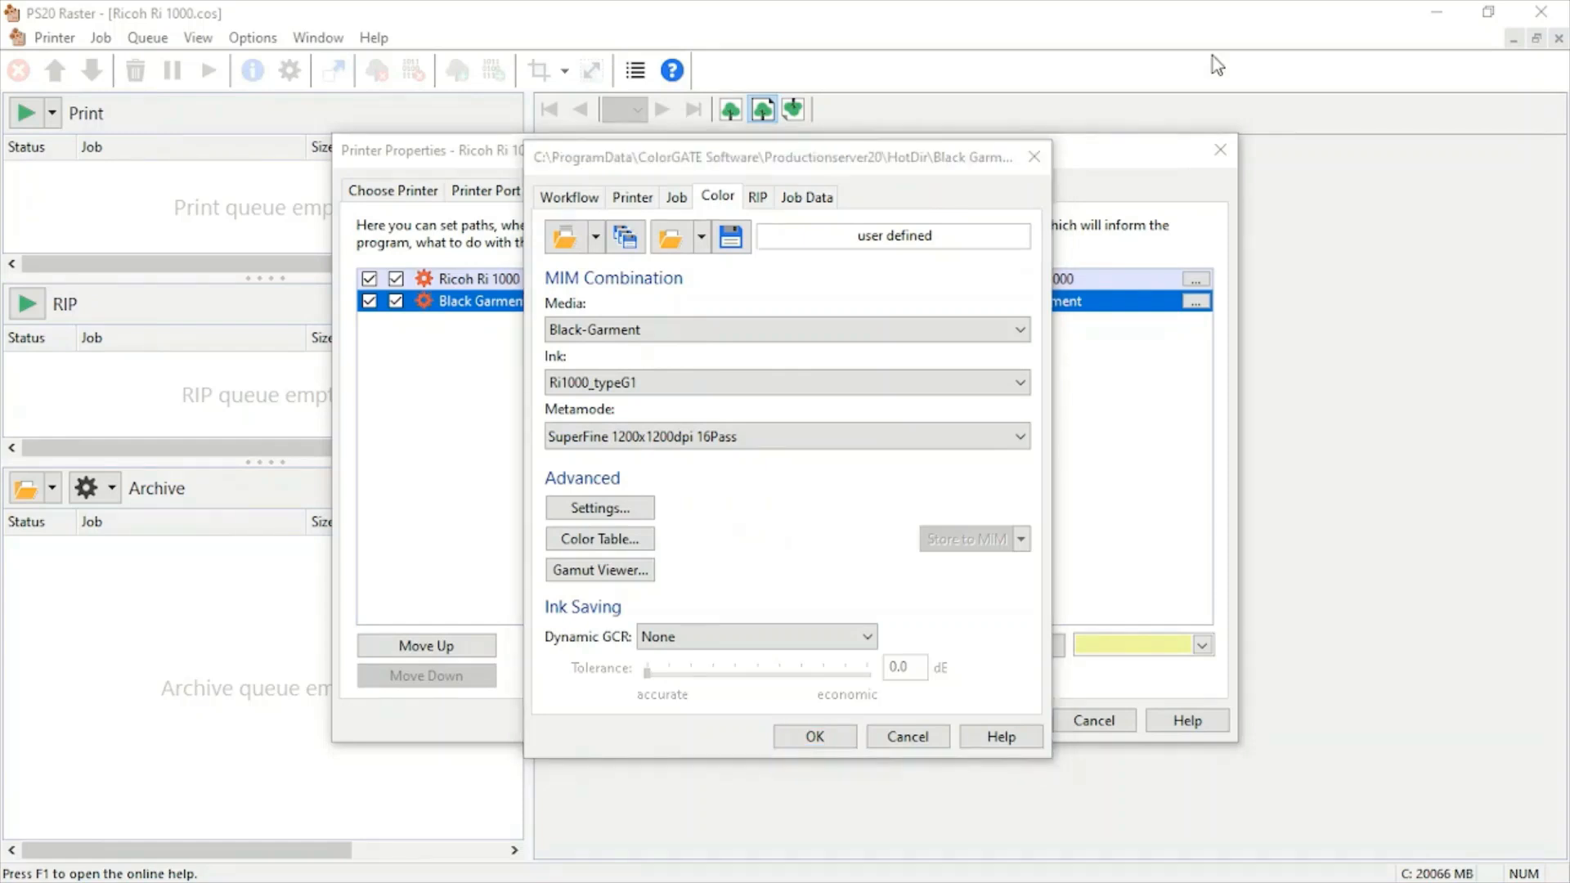
# - Review the advanced profile settings of the Black Garment hotfolder: RGB input profile, output profile and saturation enhancement choices
pyautogui.click(606, 510)
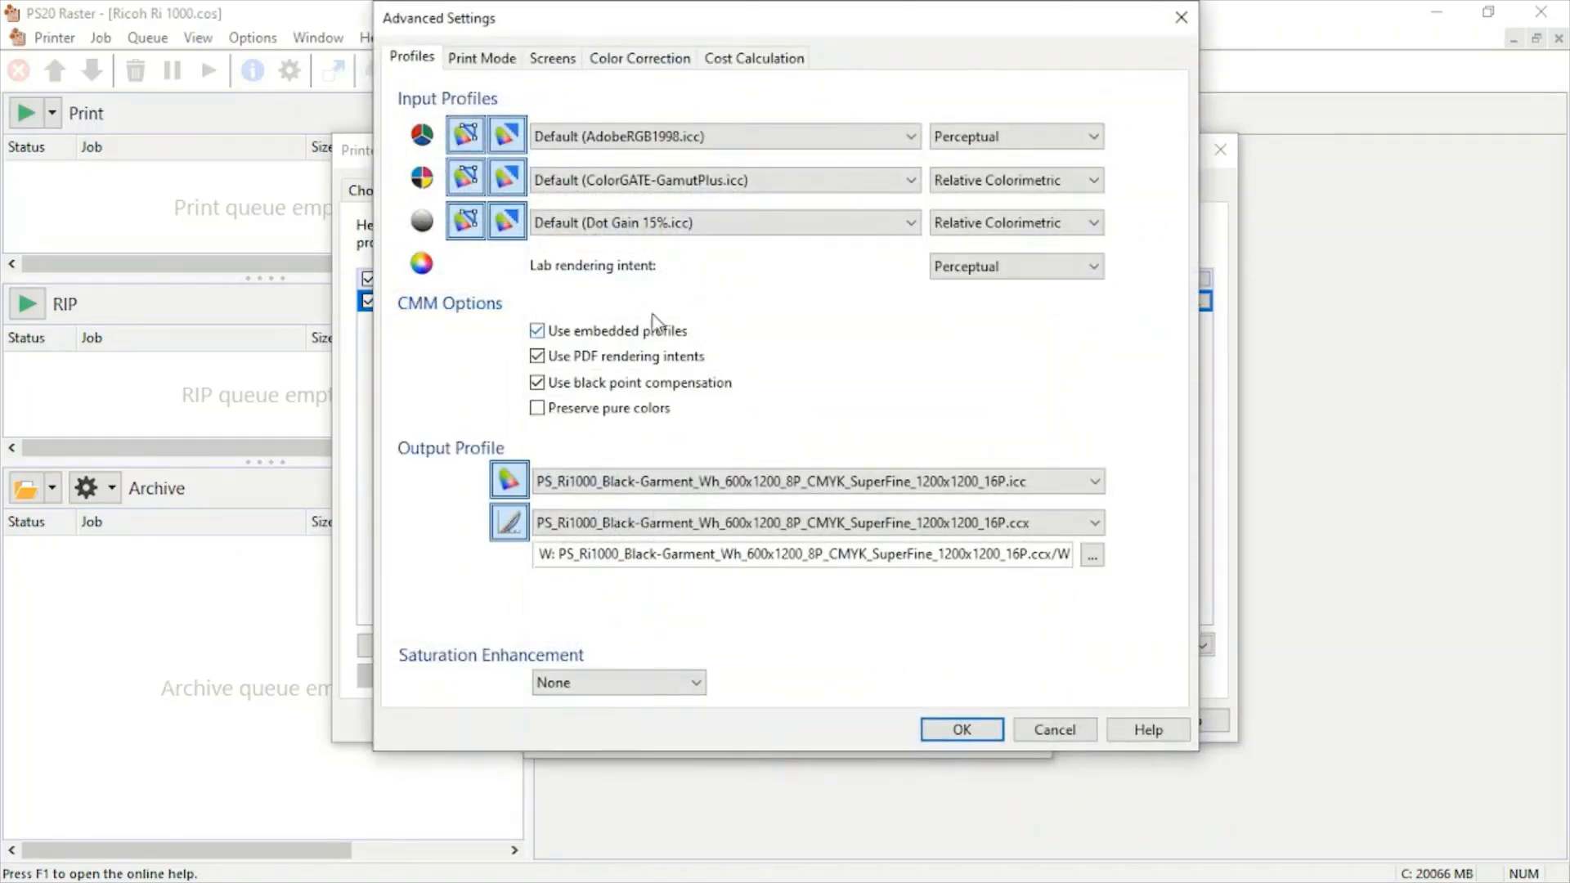
pyautogui.click(741, 148)
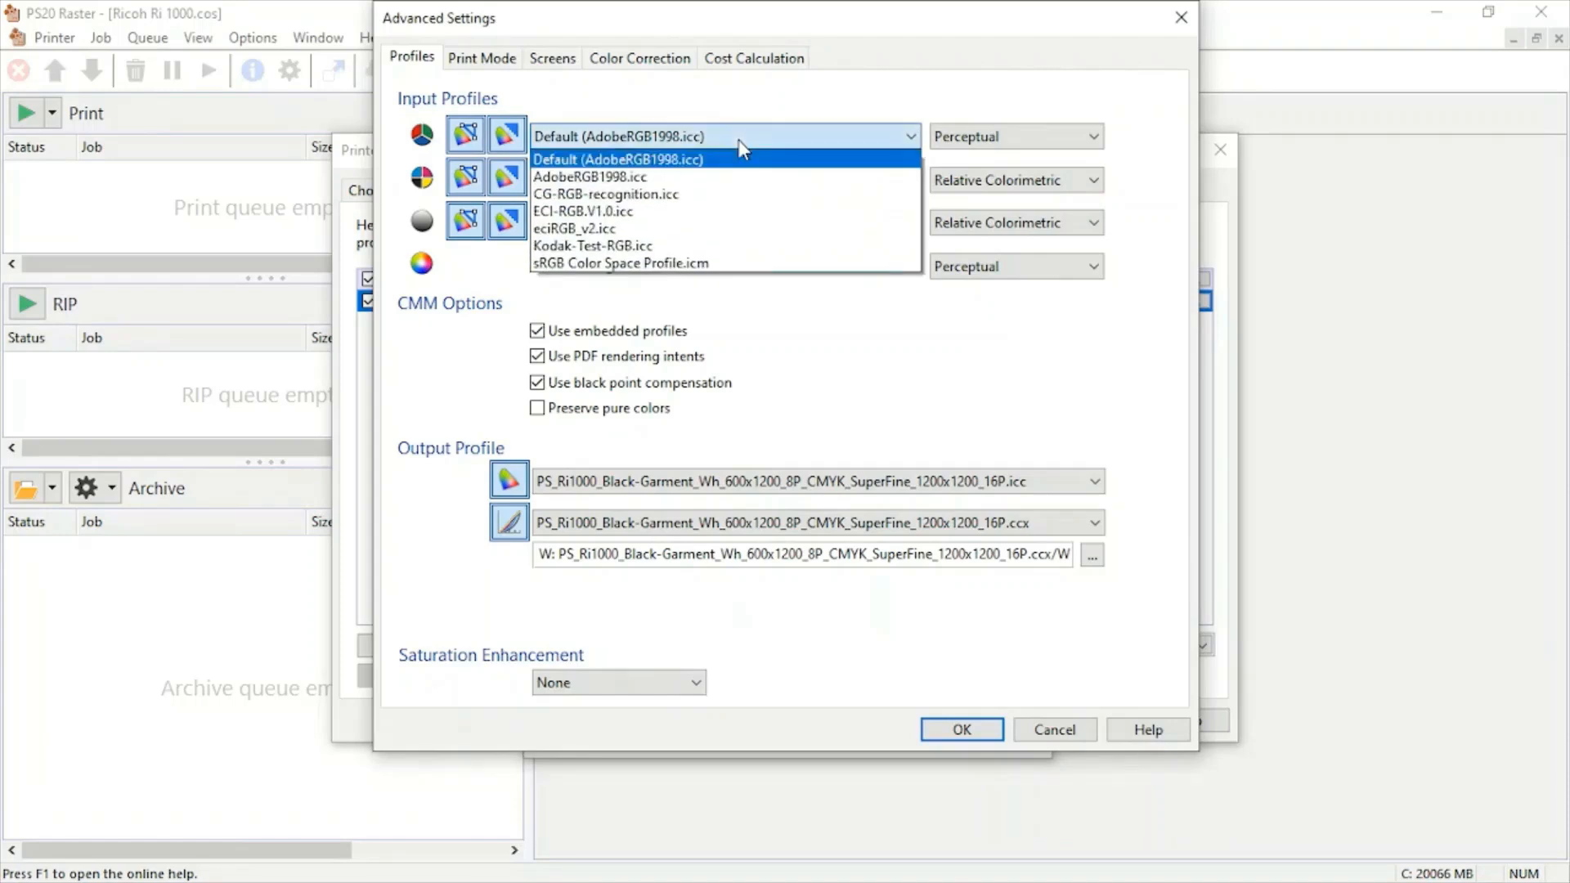
pyautogui.click(741, 144)
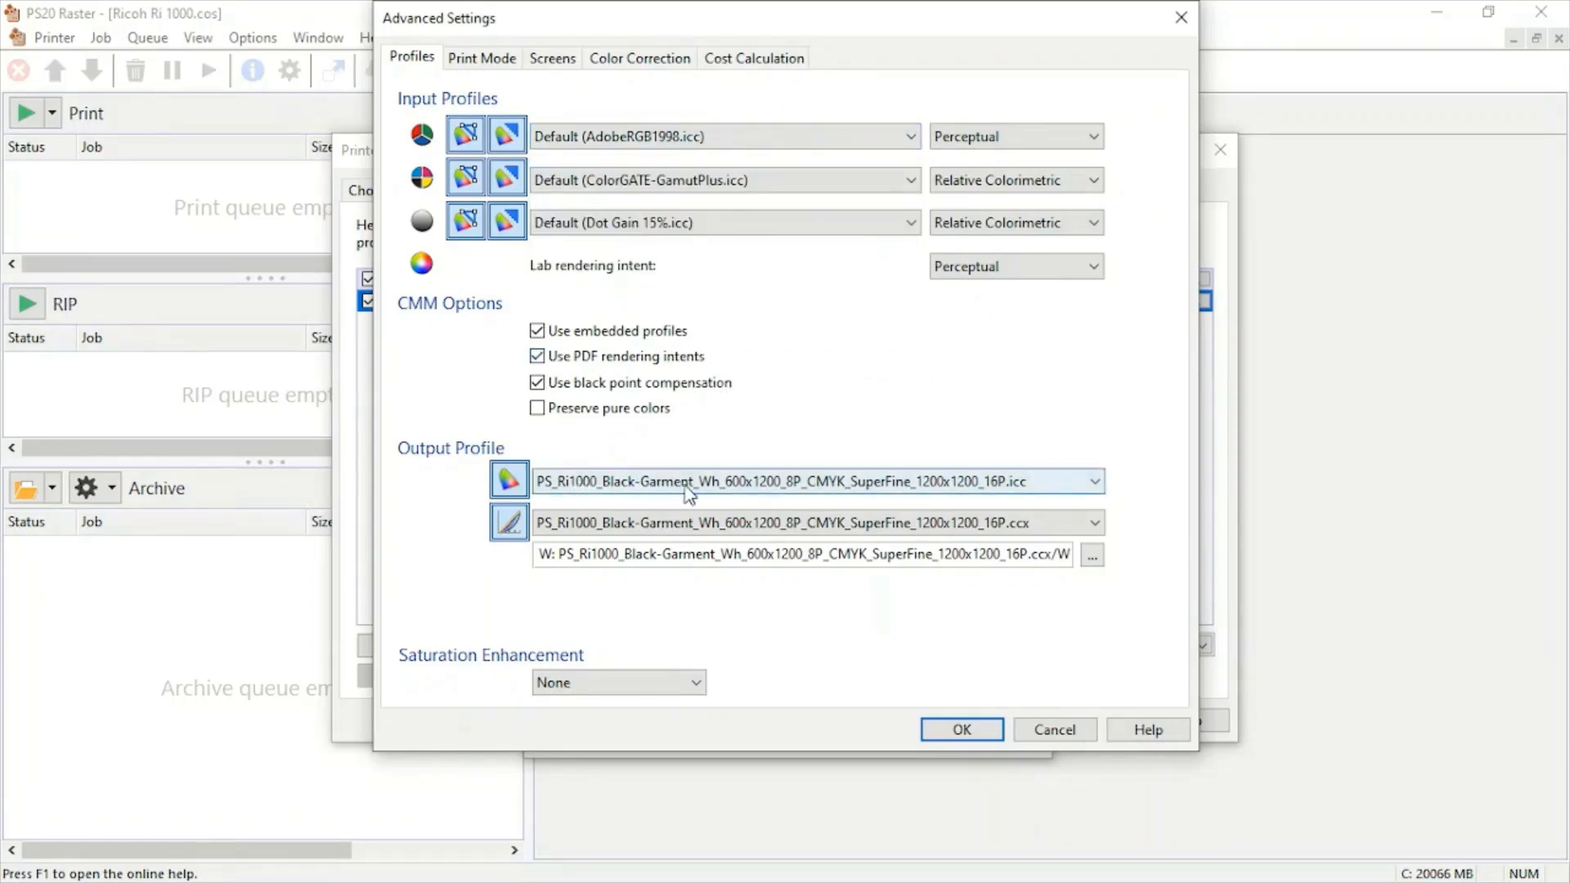
pyautogui.click(766, 487)
pyautogui.click(765, 488)
pyautogui.click(613, 689)
pyautogui.click(660, 678)
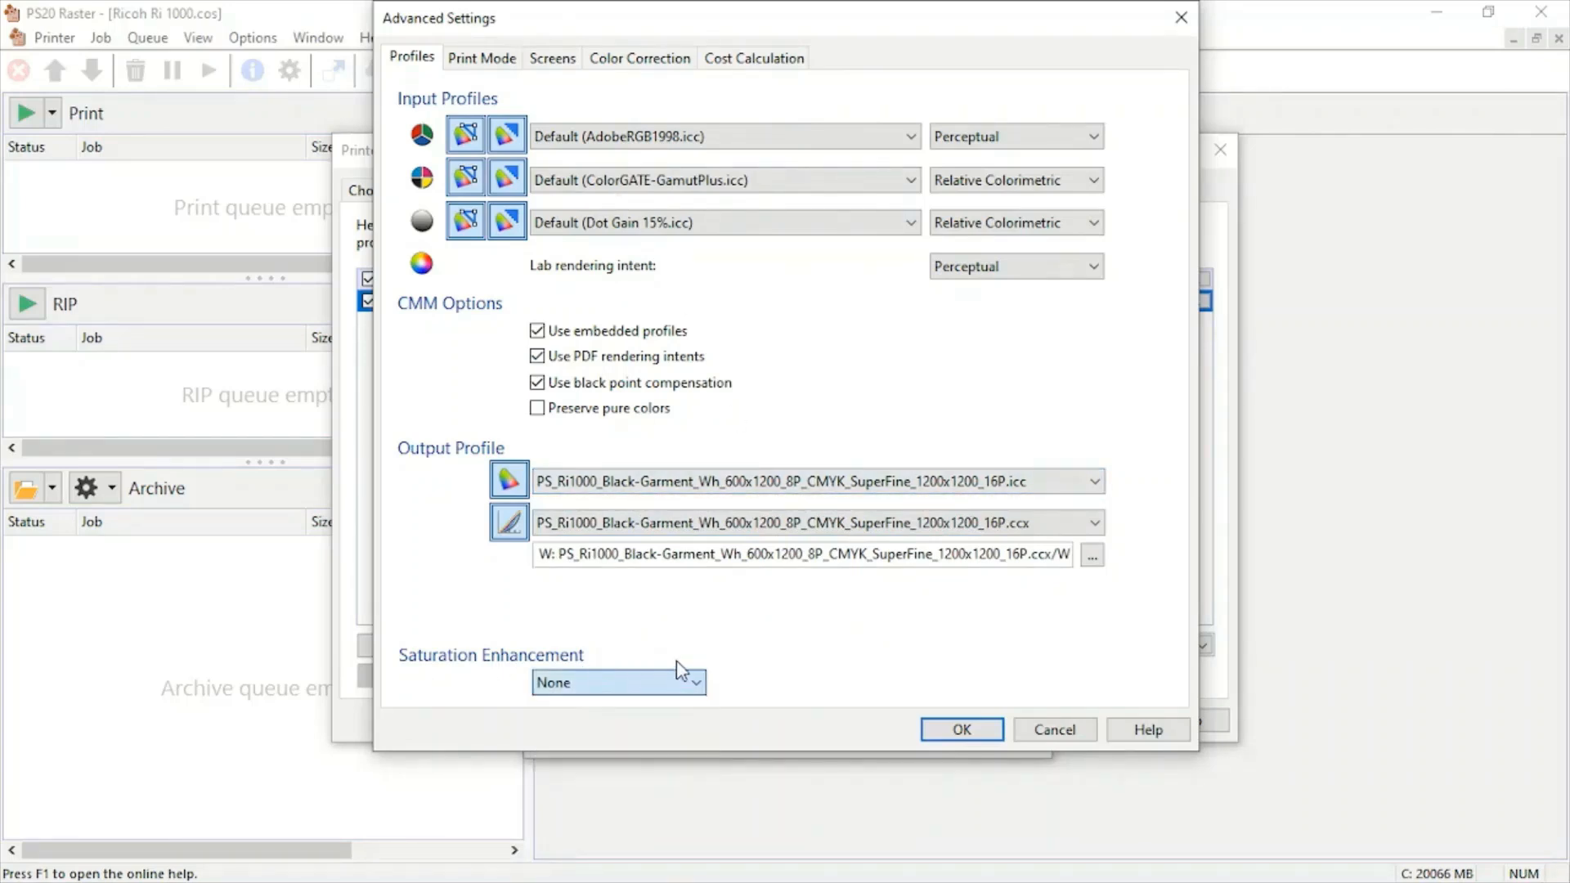
# - Review the available printmodes and white printmodes in the hotfolder's advanced print mode settings
pyautogui.click(480, 60)
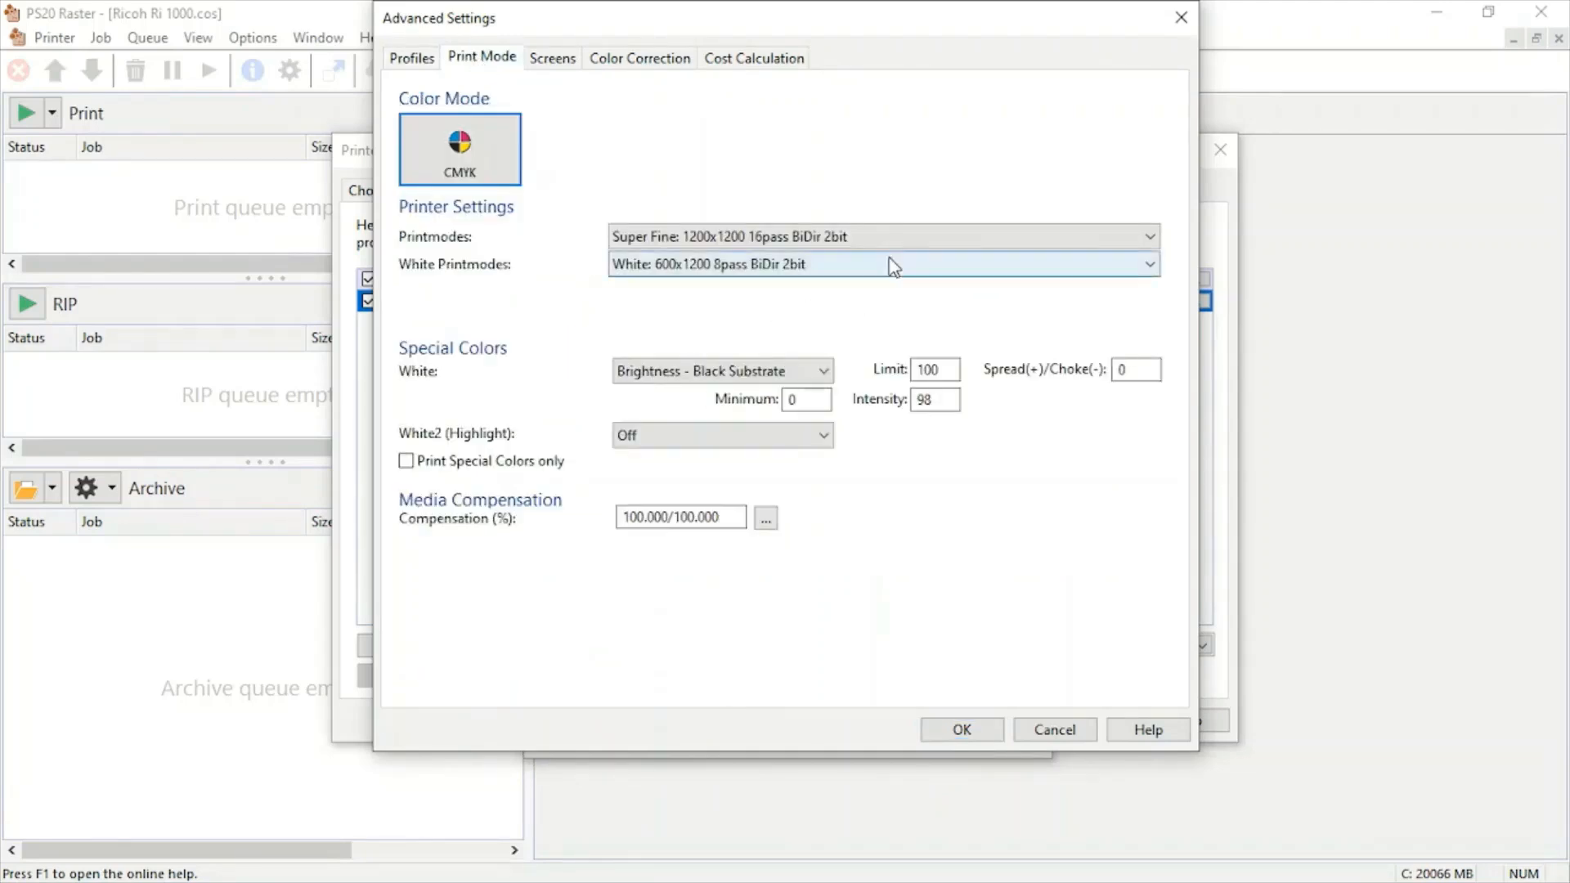
pyautogui.click(908, 239)
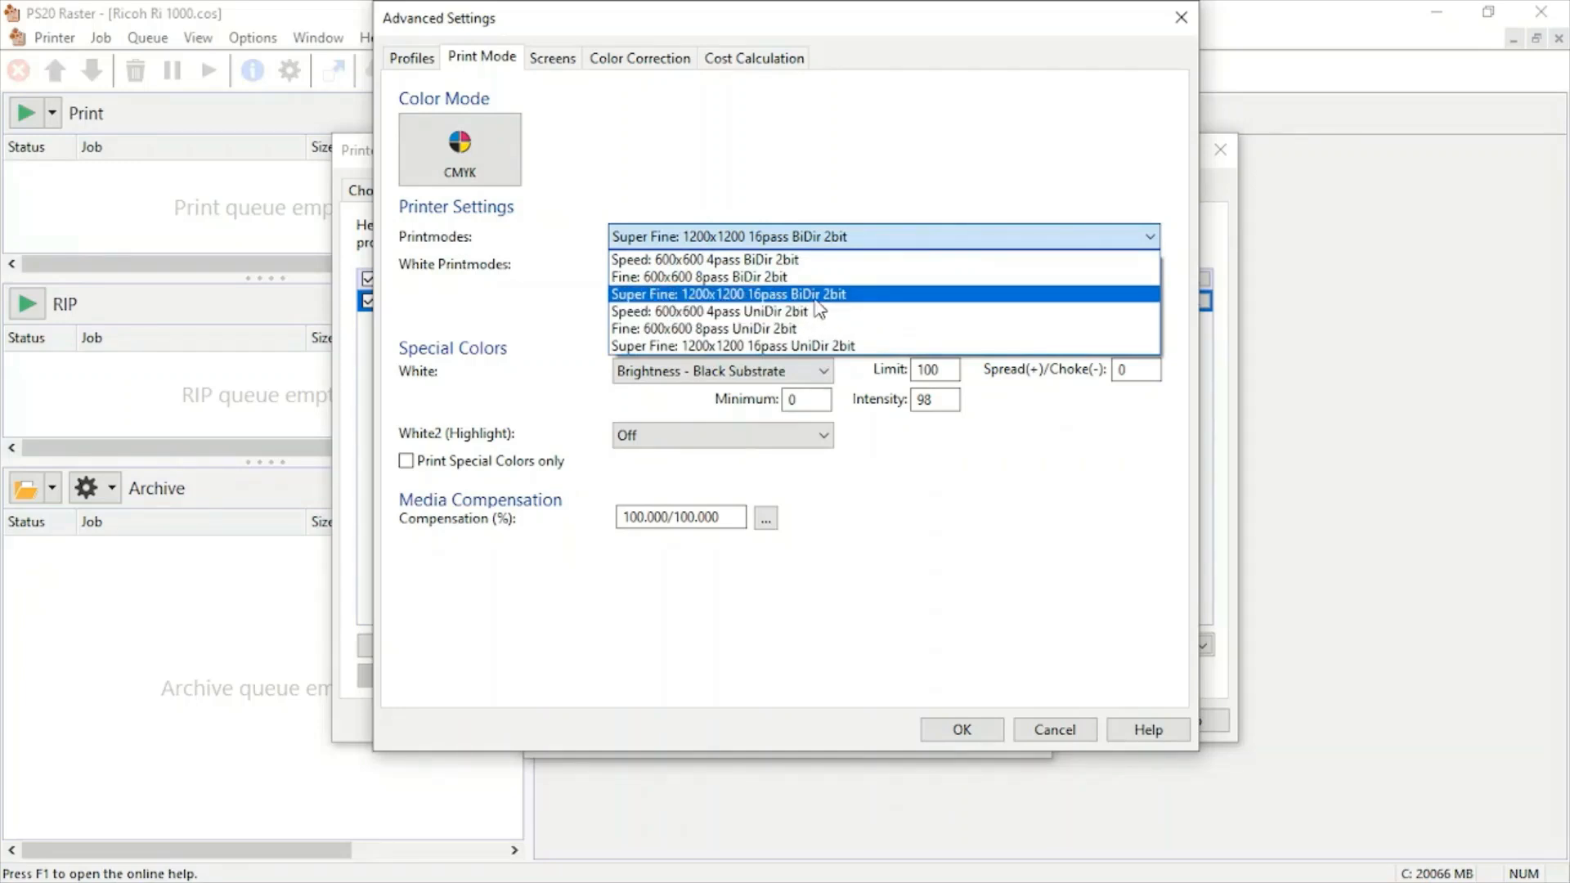
pyautogui.click(792, 181)
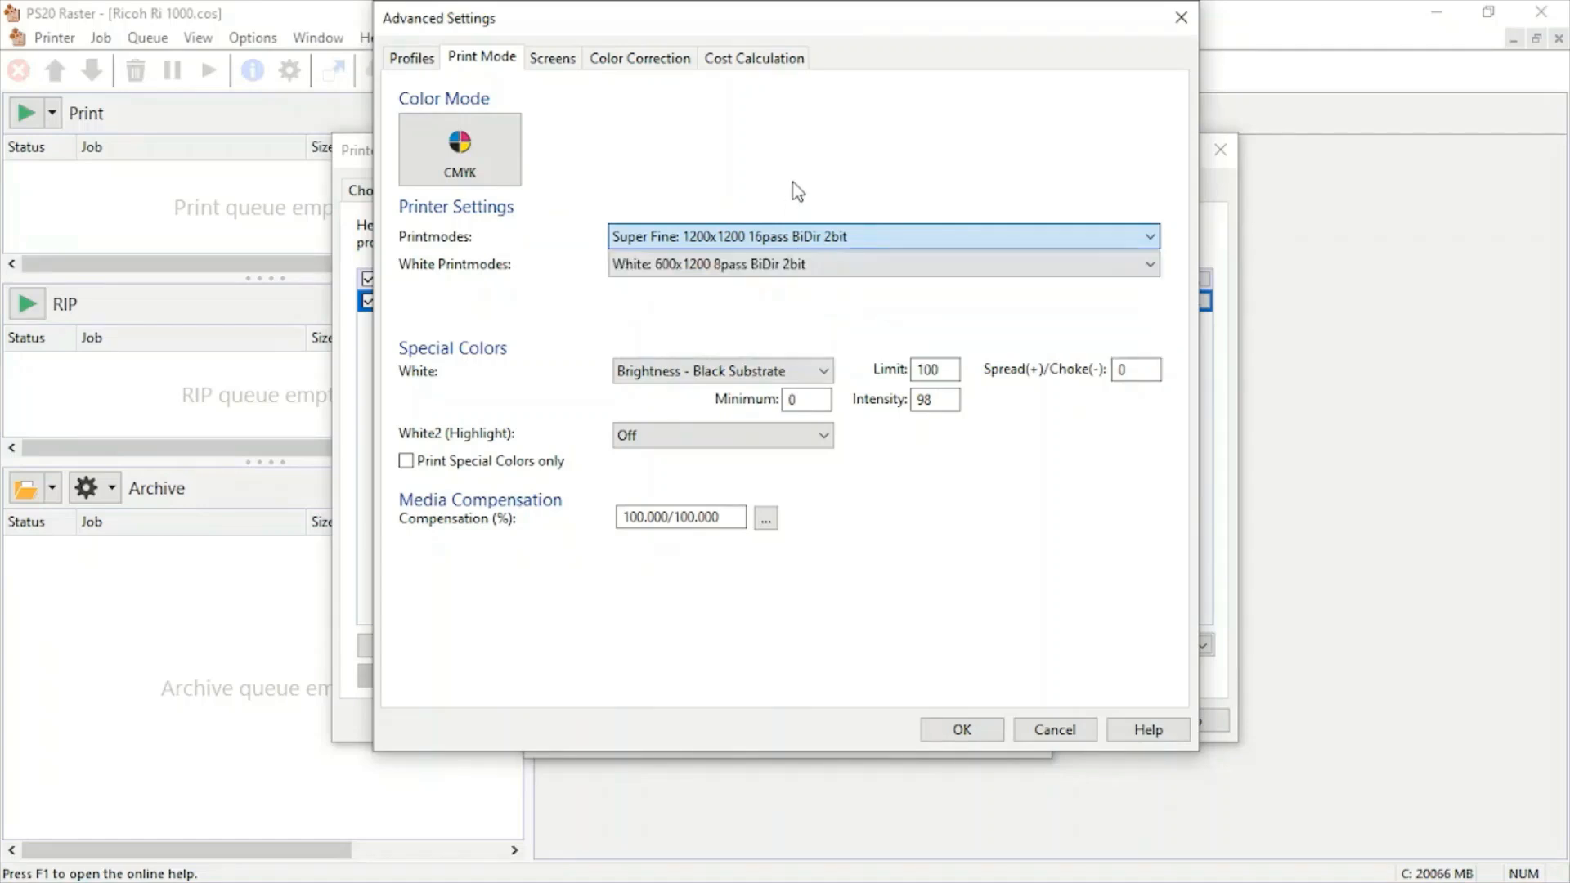
pyautogui.click(883, 265)
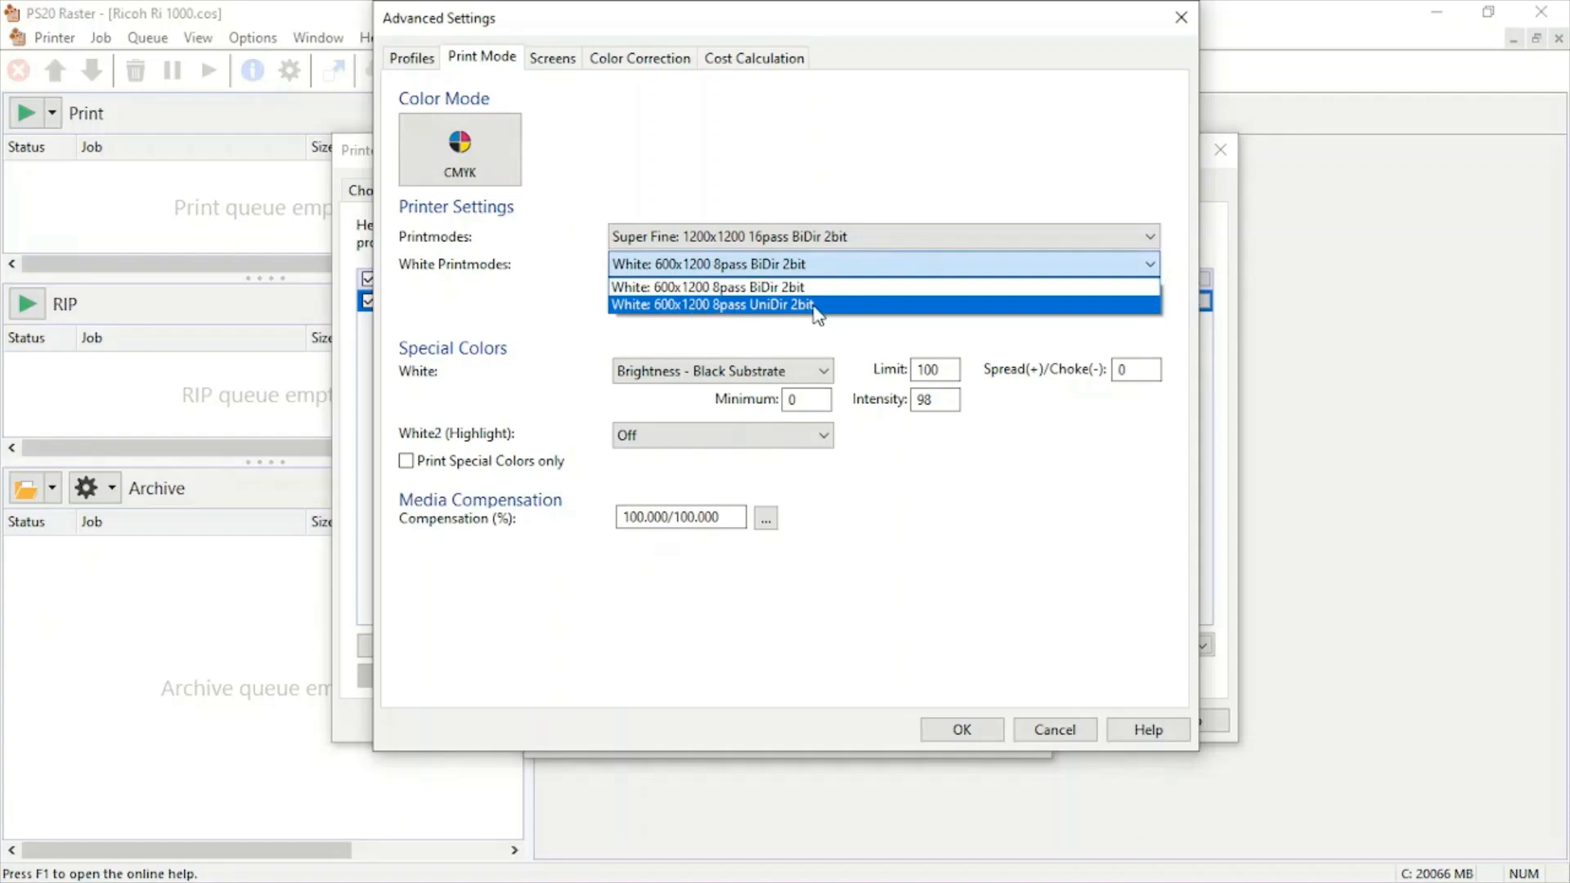
pyautogui.click(822, 342)
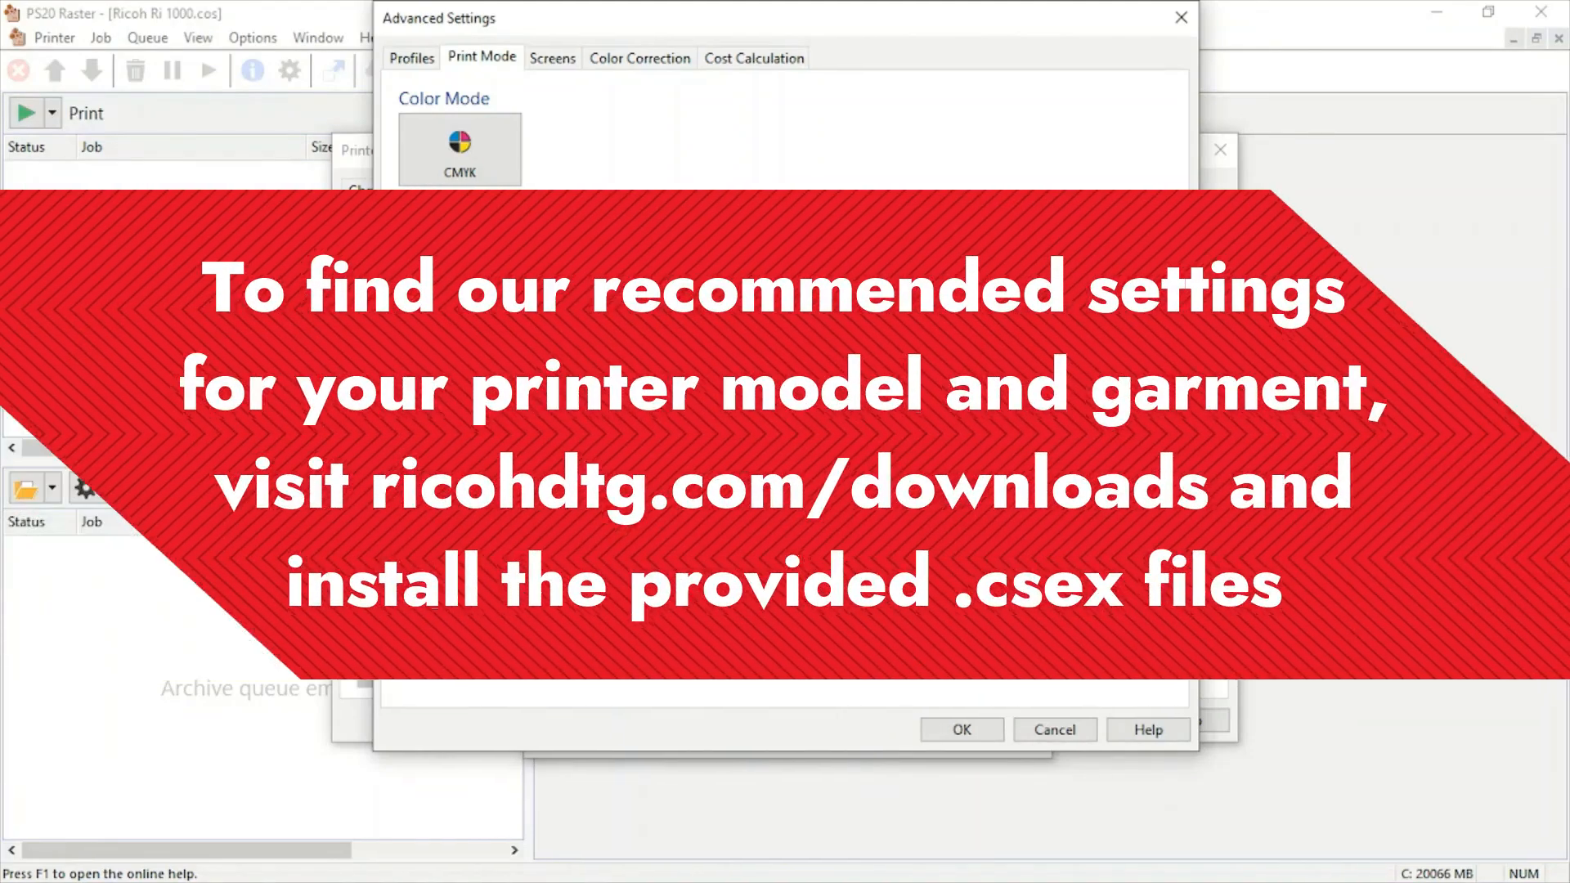
# - Look at the screening methods available in the hotfolder's advanced settings
pyautogui.click(548, 57)
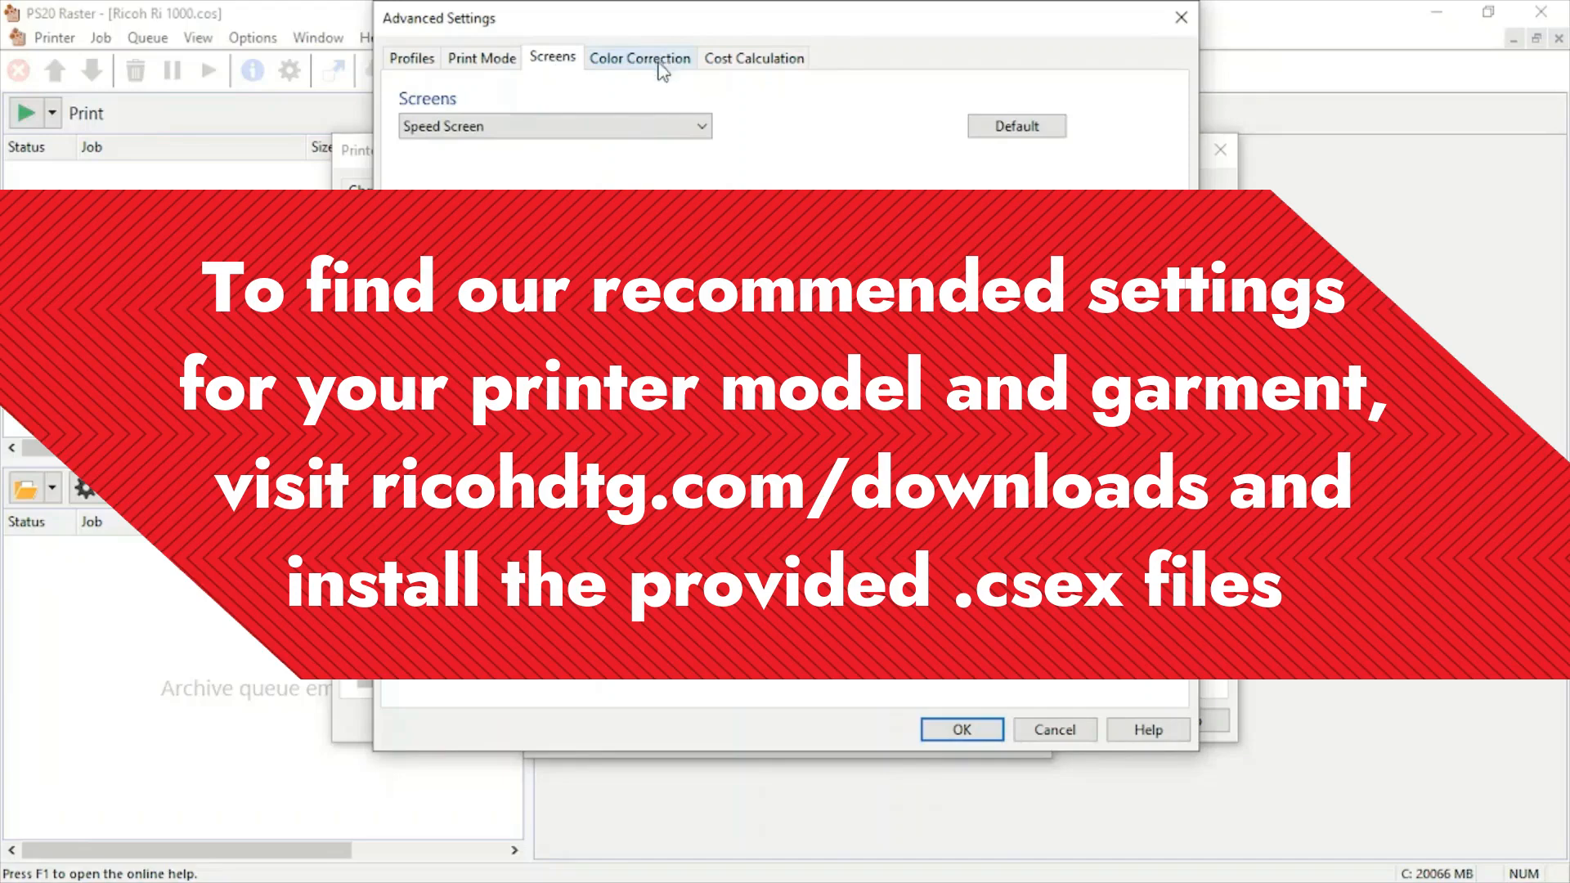
pyautogui.click(528, 127)
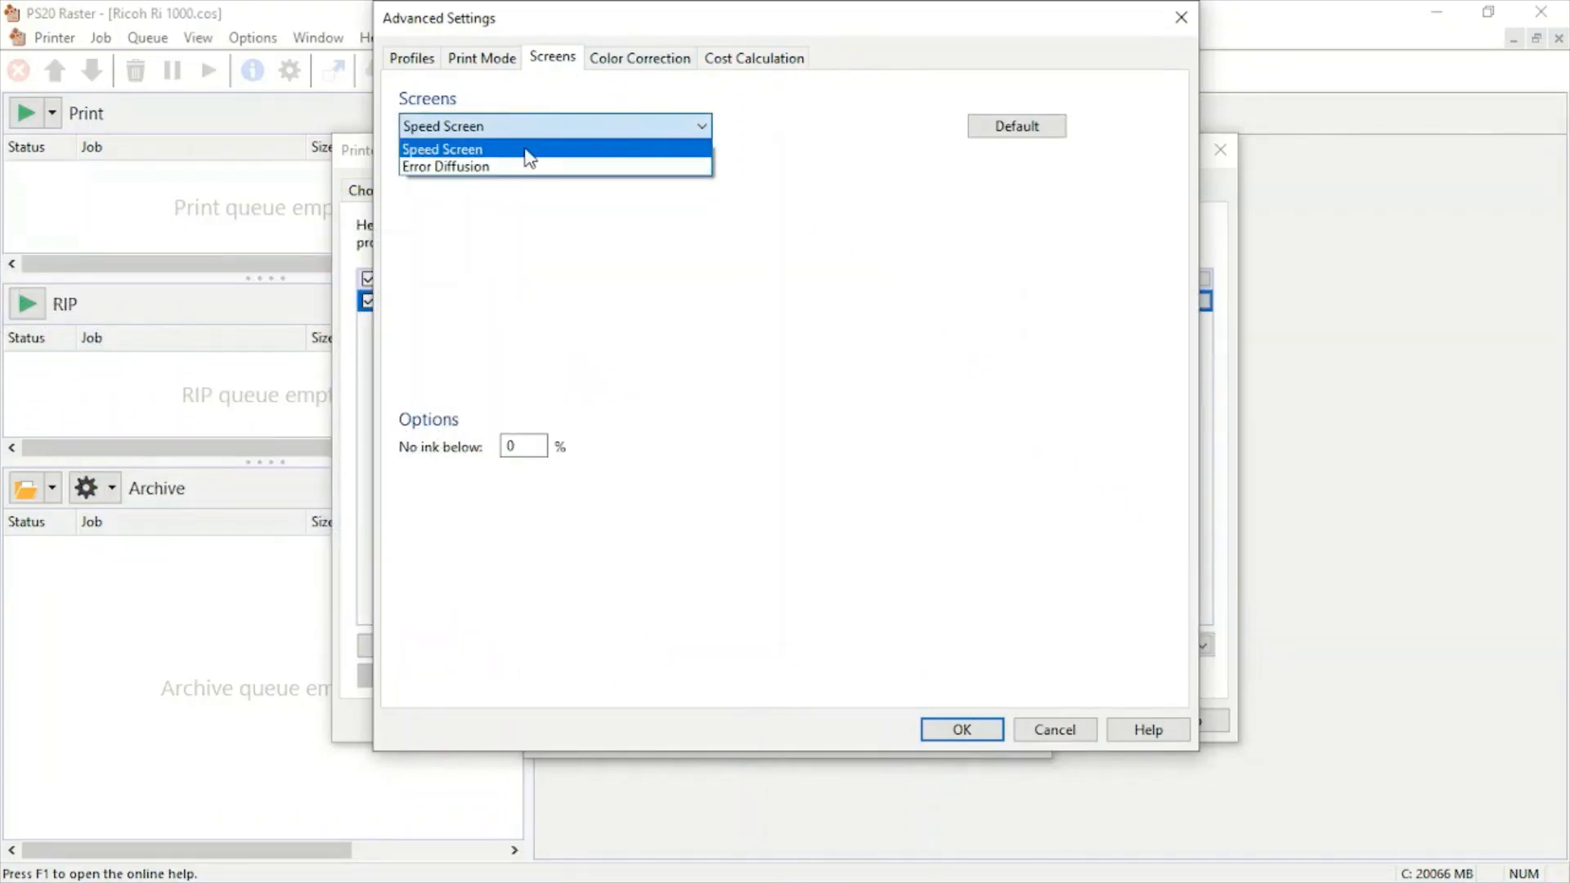
pyautogui.click(689, 98)
# - Try a control point near the middle of the cyan gradation curve and reset the curve to default
pyautogui.click(634, 59)
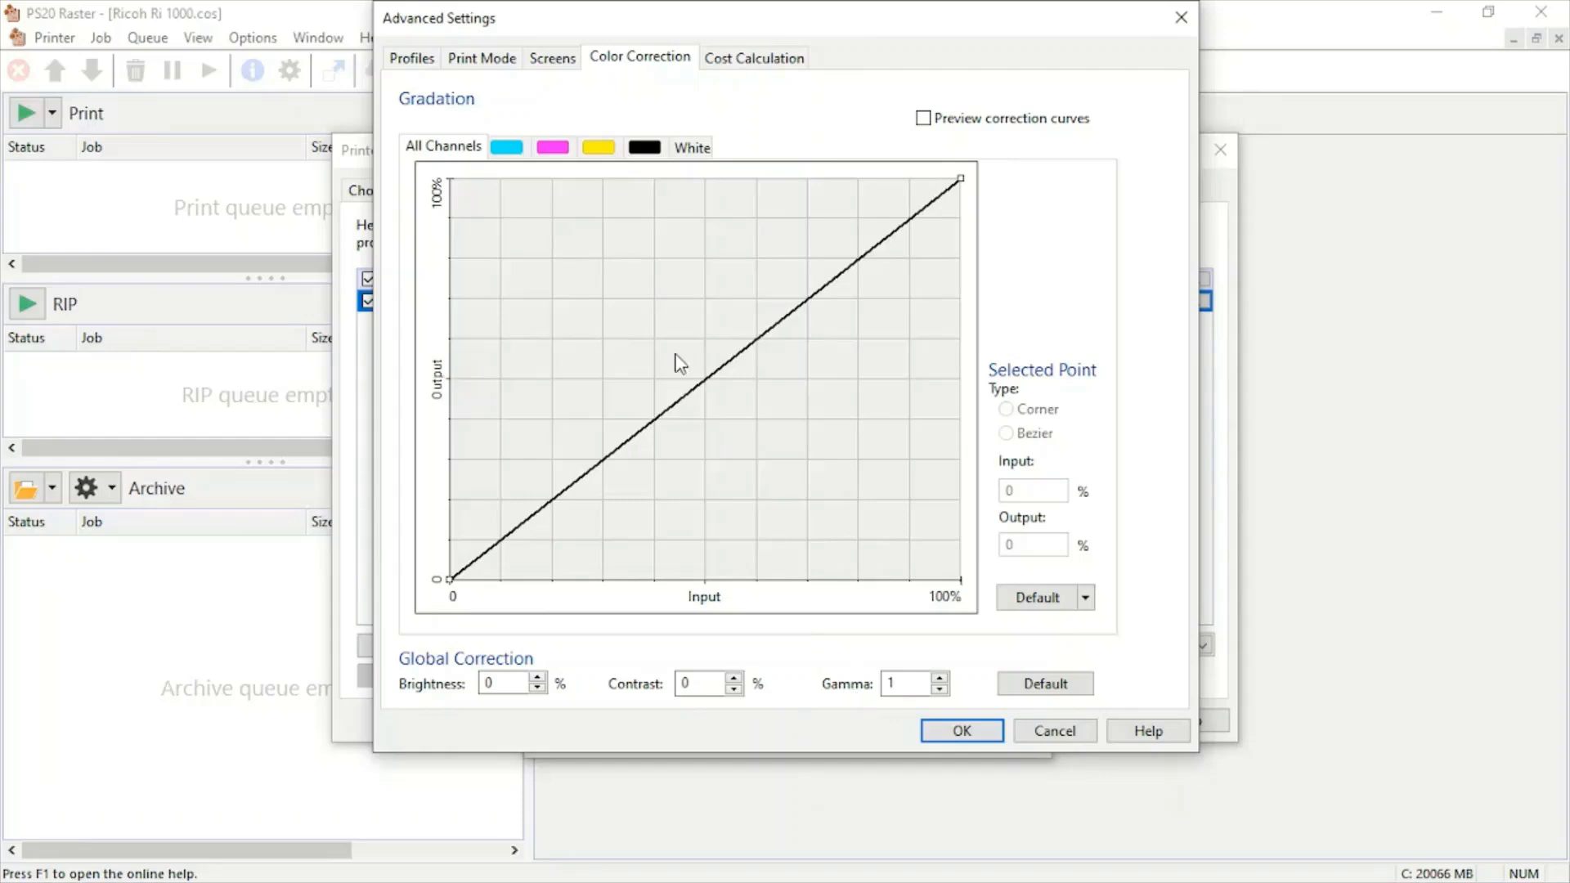
pyautogui.click(517, 150)
pyautogui.click(695, 387)
pyautogui.moveTo(695, 388)
pyautogui.mouseDown()
pyautogui.moveTo(631, 327)
pyautogui.moveTo(696, 388)
pyautogui.mouseUp()
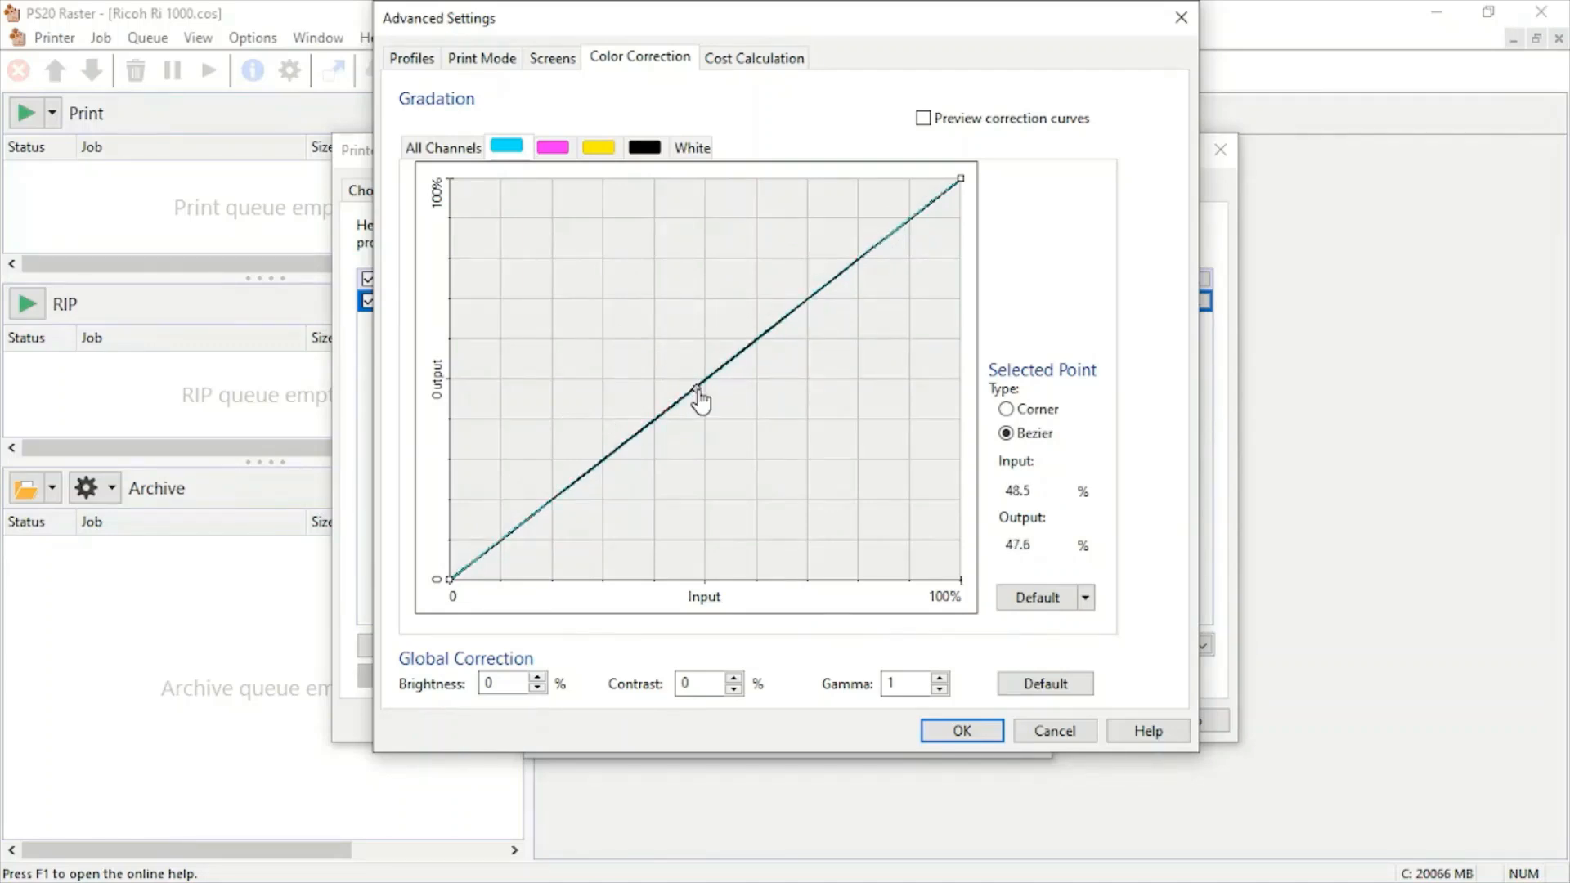
pyautogui.click(1048, 603)
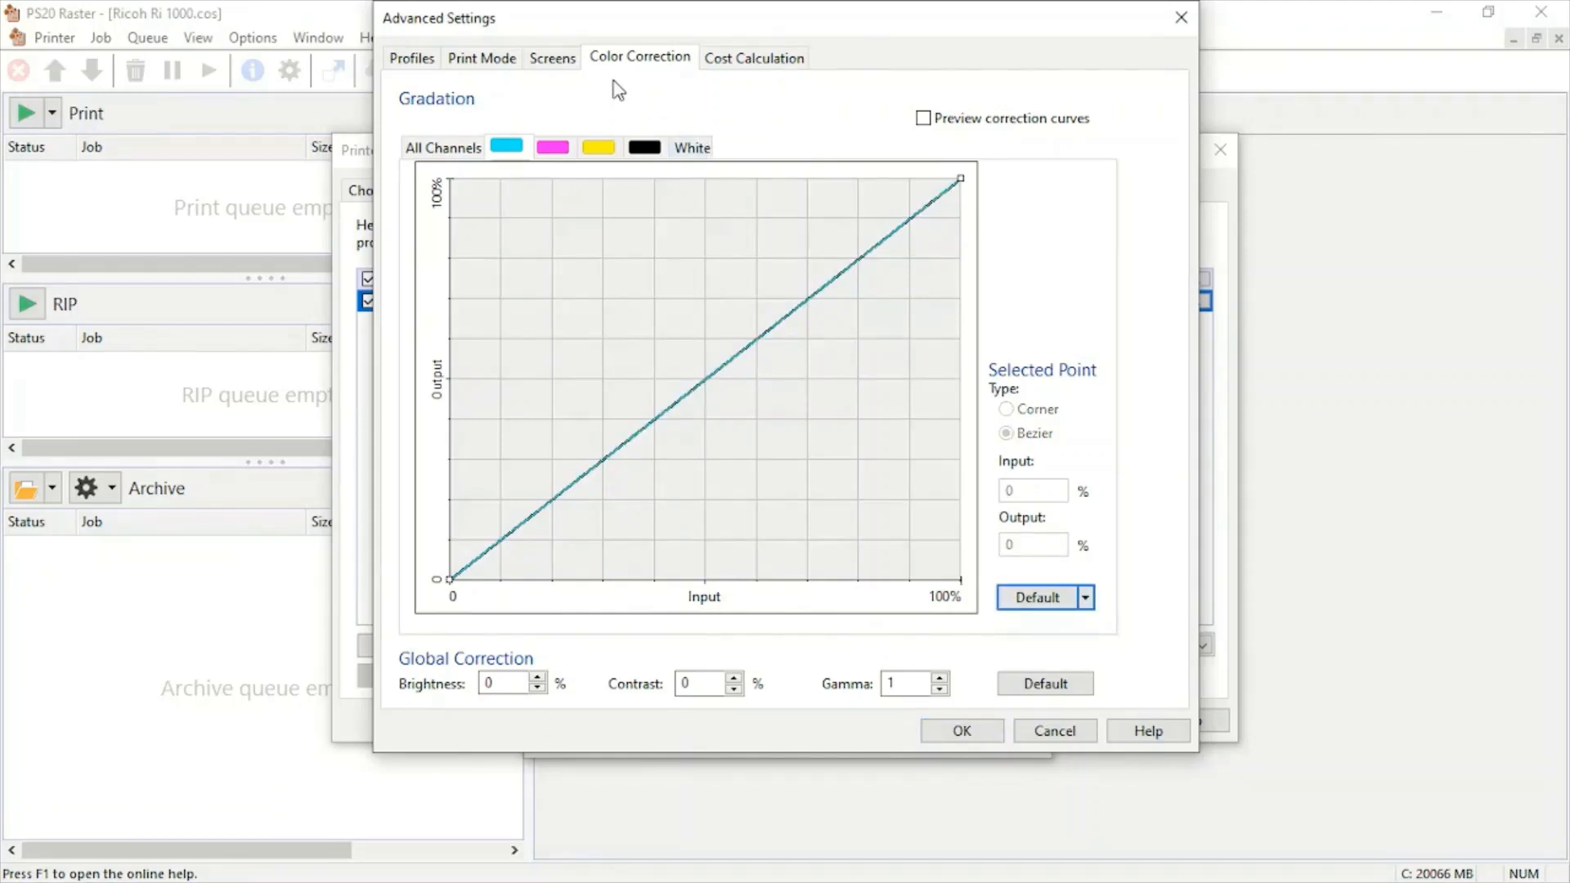
# - Check the cost calculation droplet sizes, accept the advanced settings, and restore them to the MIM defaults
pyautogui.click(774, 60)
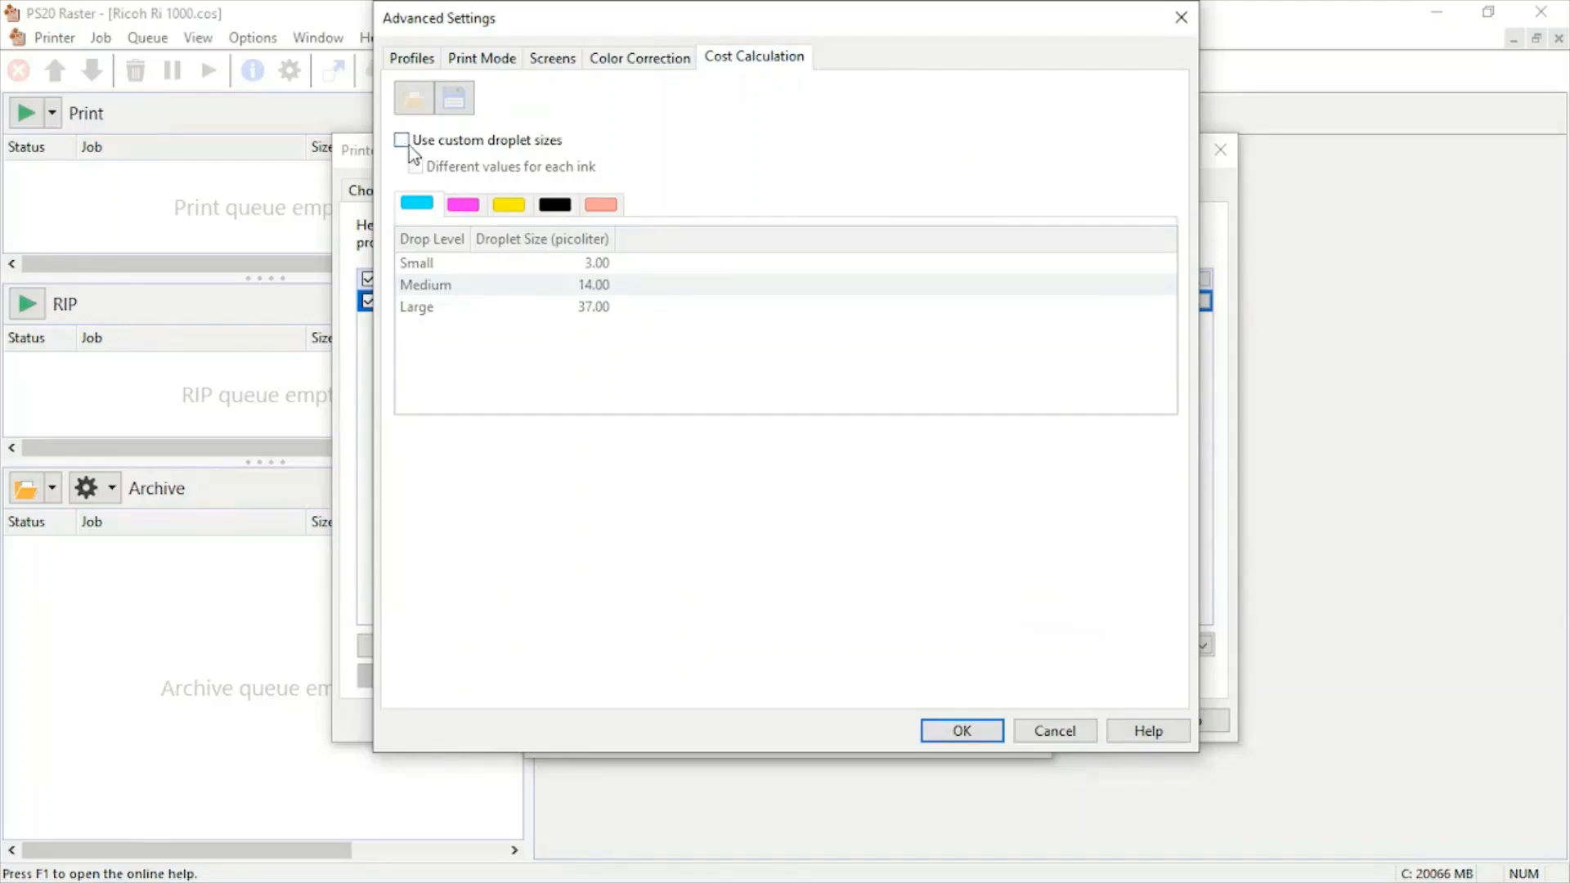
pyautogui.click(962, 731)
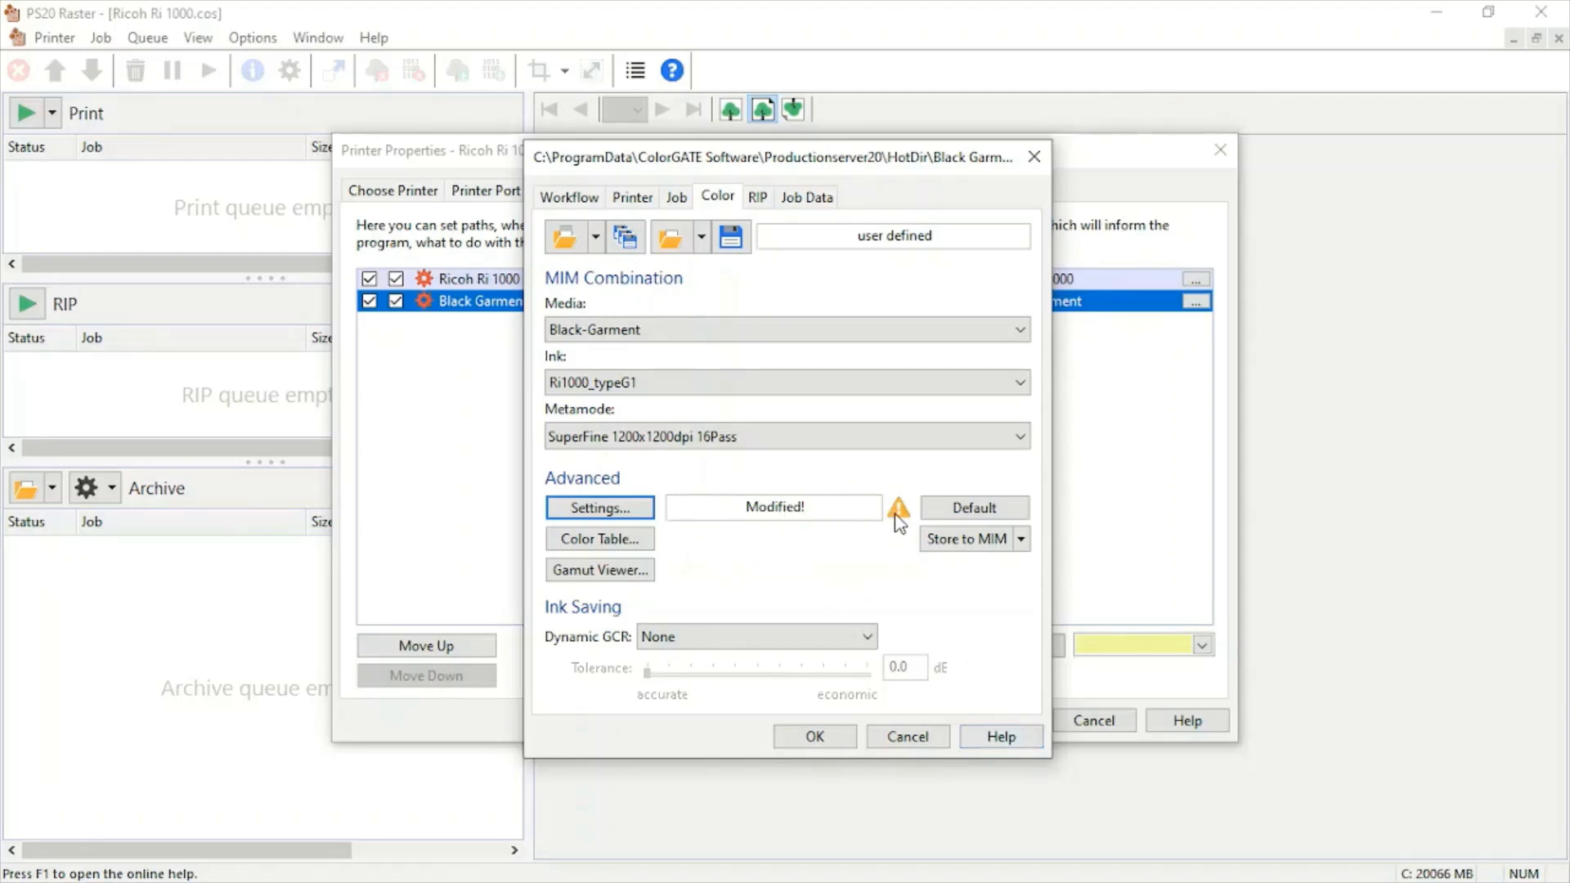
pyautogui.click(1006, 515)
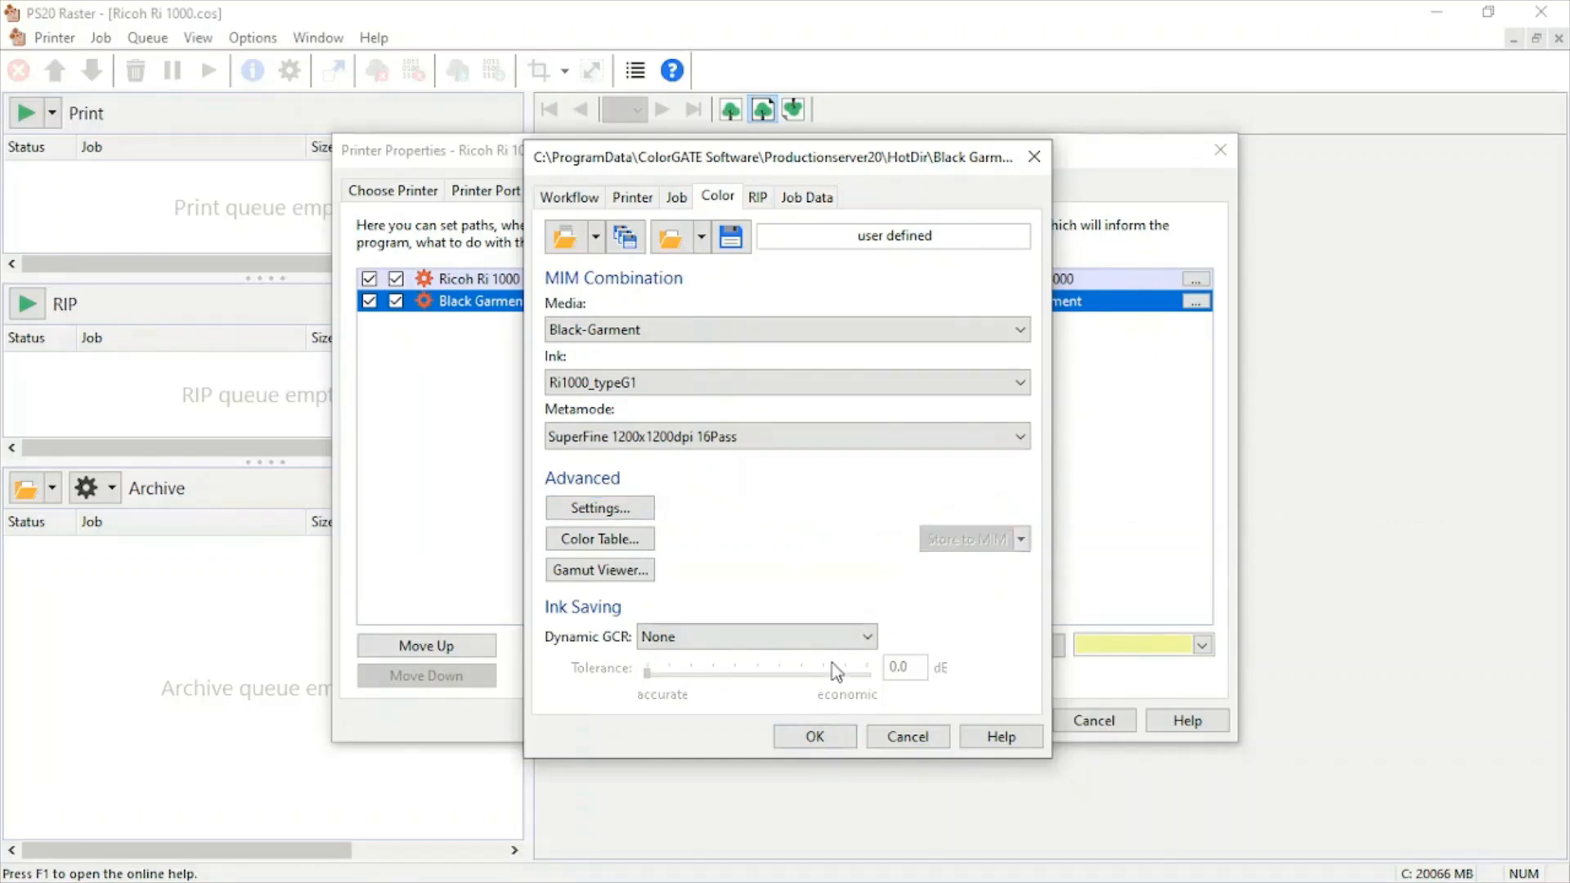
# - Enable document transparency and white background removal in the Black Garment hotfolder's RIP output opacity settings
pyautogui.click(759, 202)
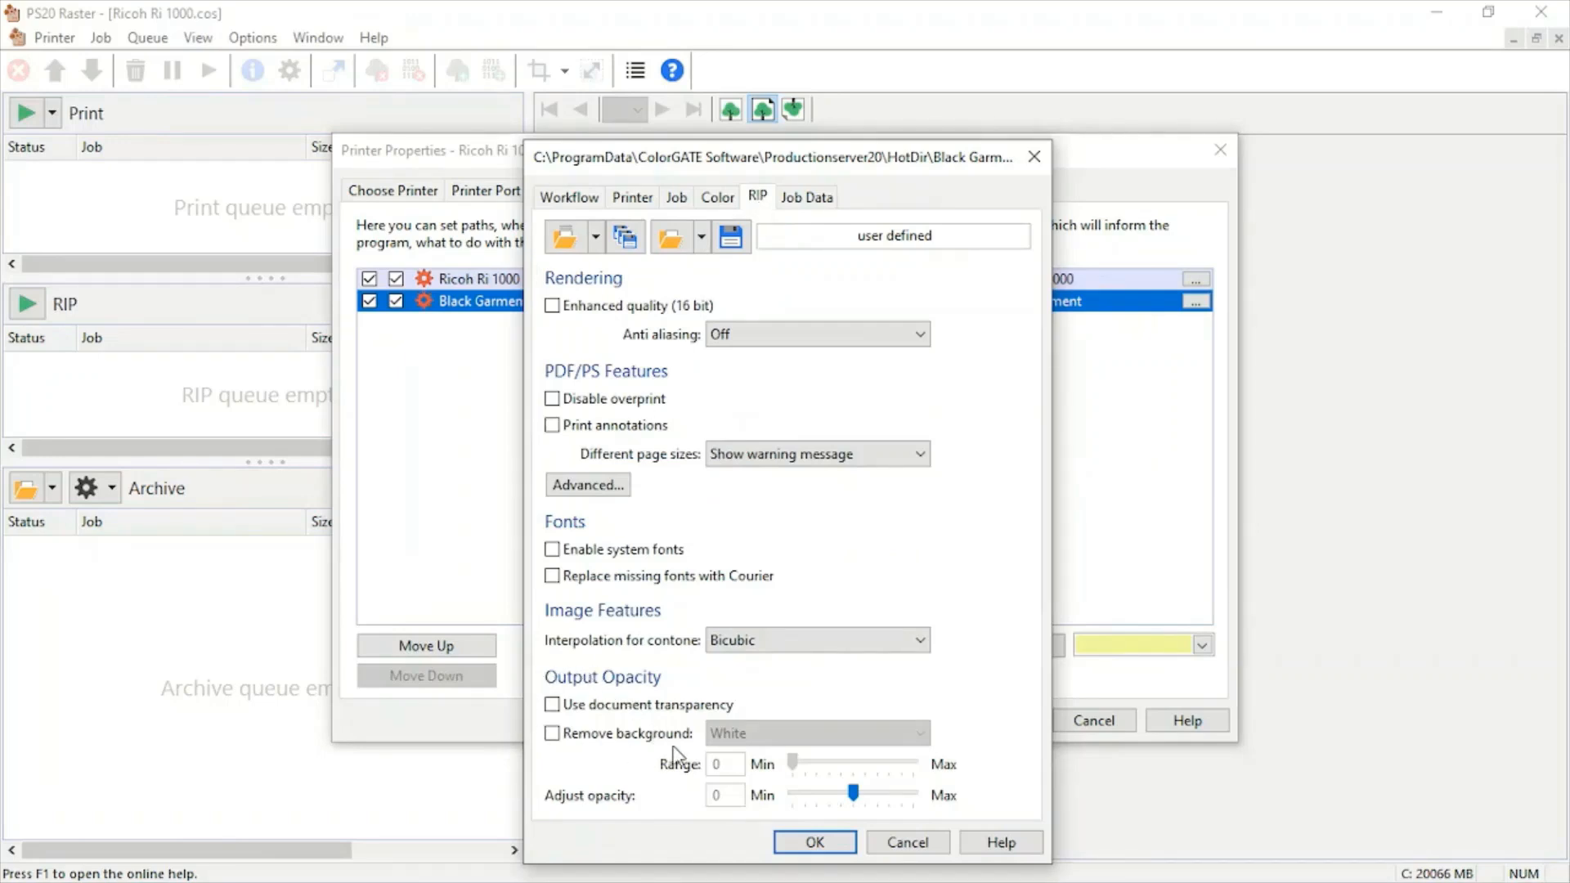
pyautogui.click(552, 705)
pyautogui.click(576, 737)
pyautogui.click(740, 734)
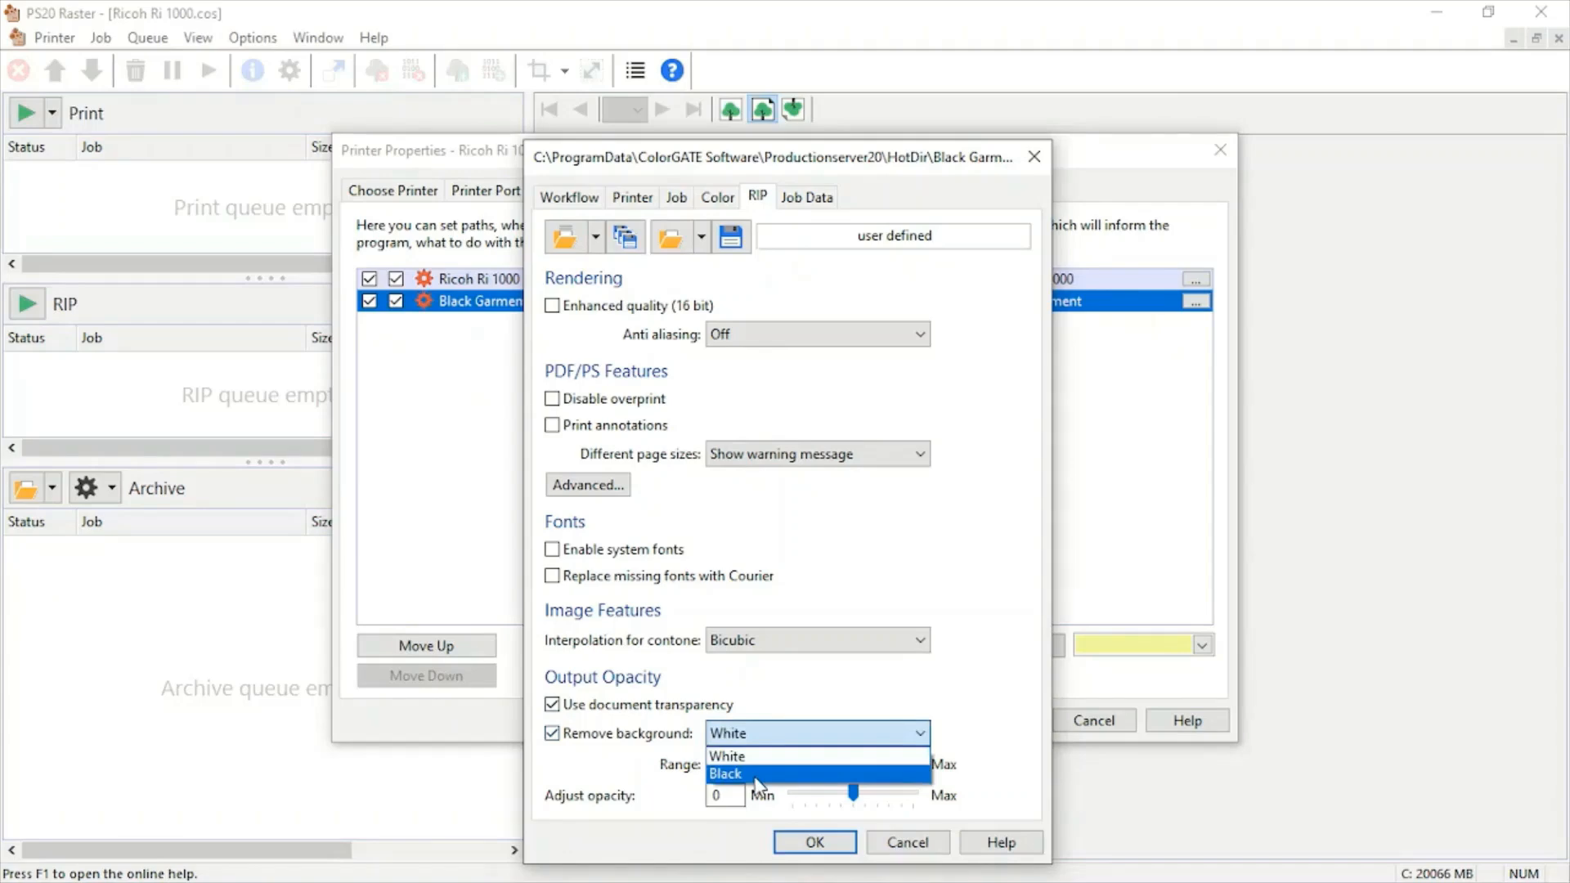
pyautogui.click(756, 762)
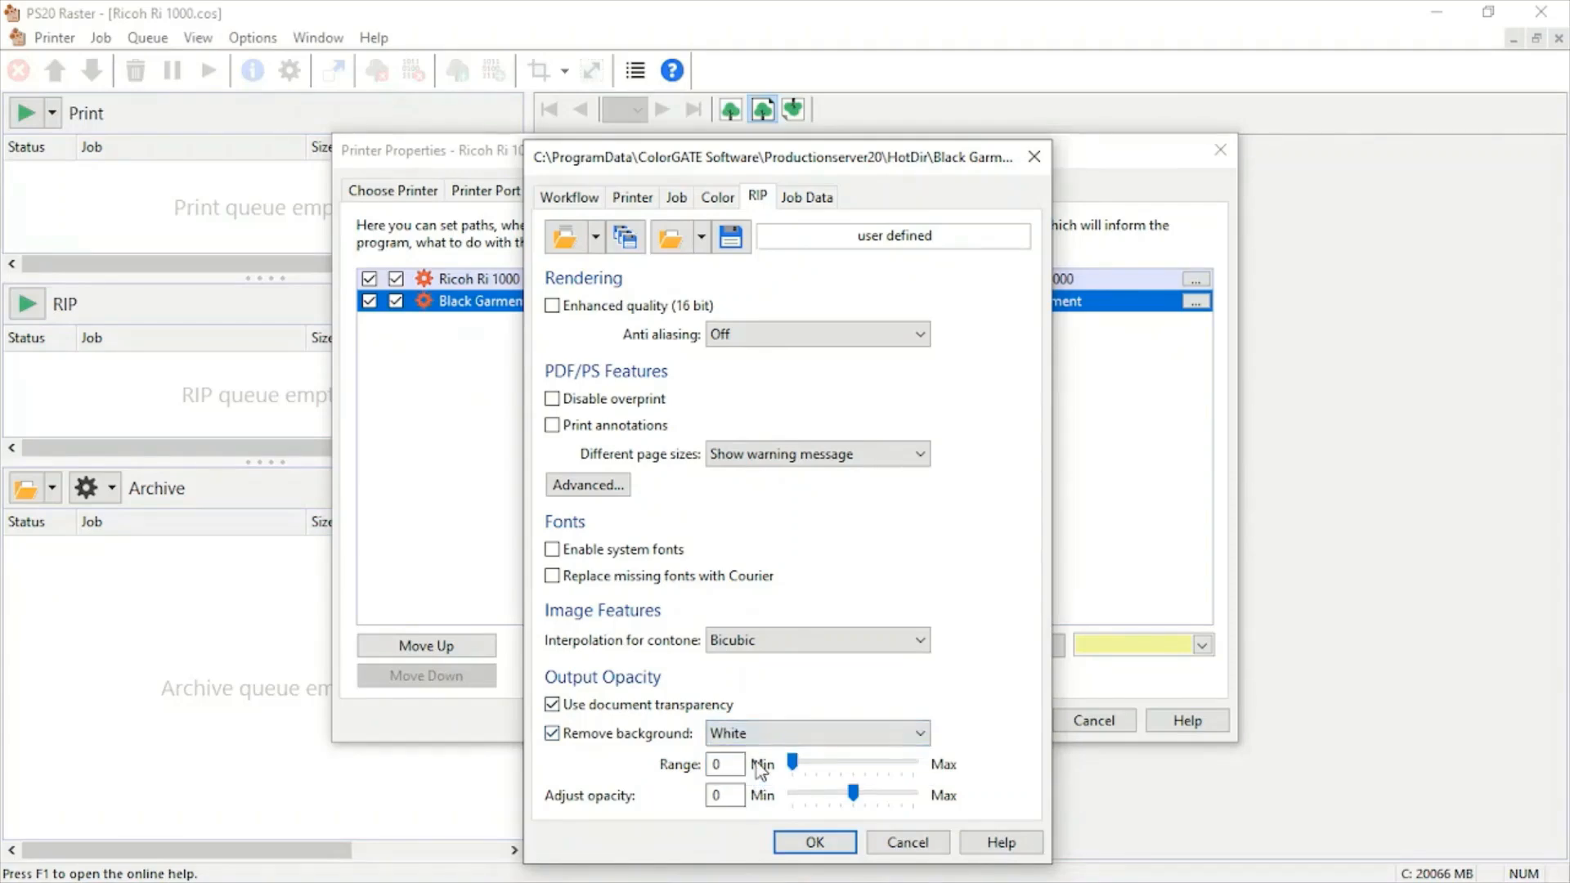
pyautogui.click(821, 731)
pyautogui.click(825, 733)
# - Review the job administrative data and additional charges fields, and accept the Black Garment hotfolder settings
pyautogui.click(807, 196)
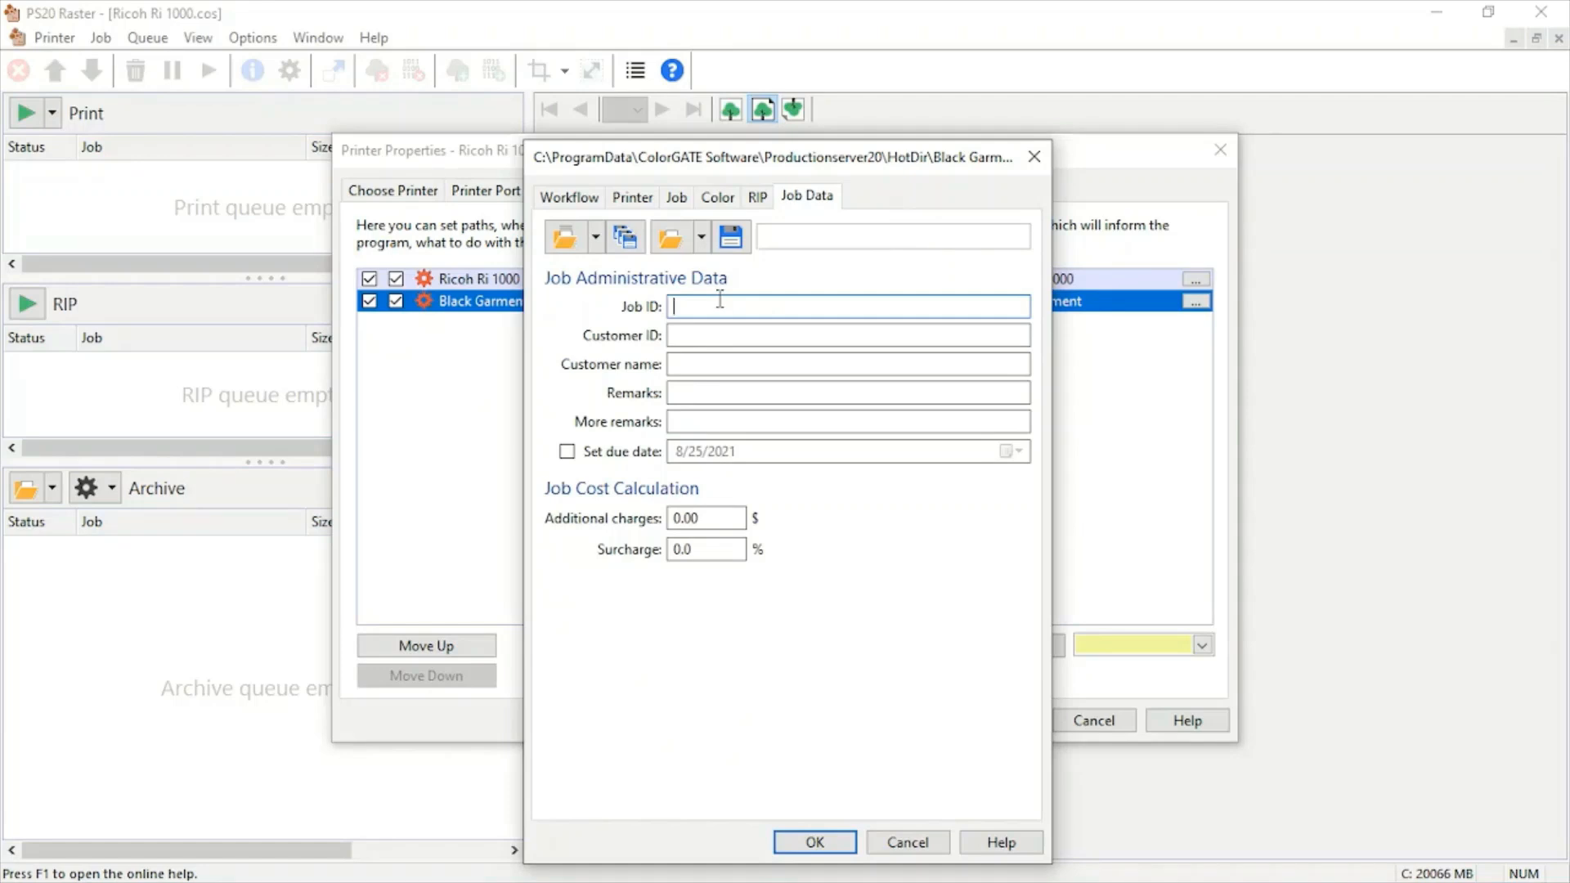
pyautogui.click(688, 333)
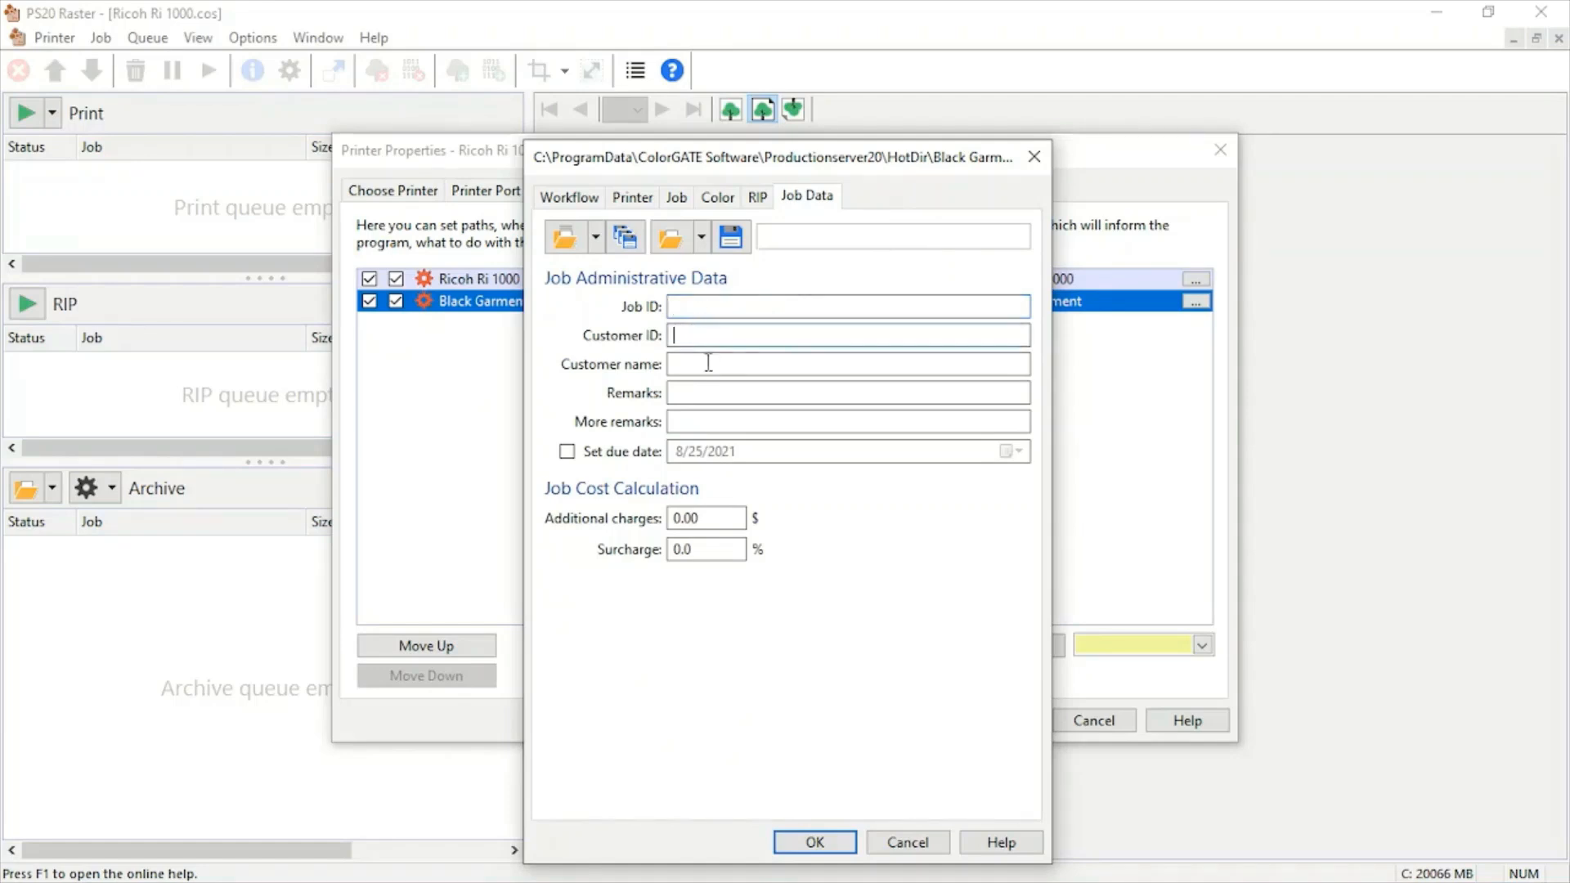
pyautogui.click(733, 396)
pyautogui.moveTo(712, 517); pyautogui.dragTo(653, 520)
pyautogui.click(817, 843)
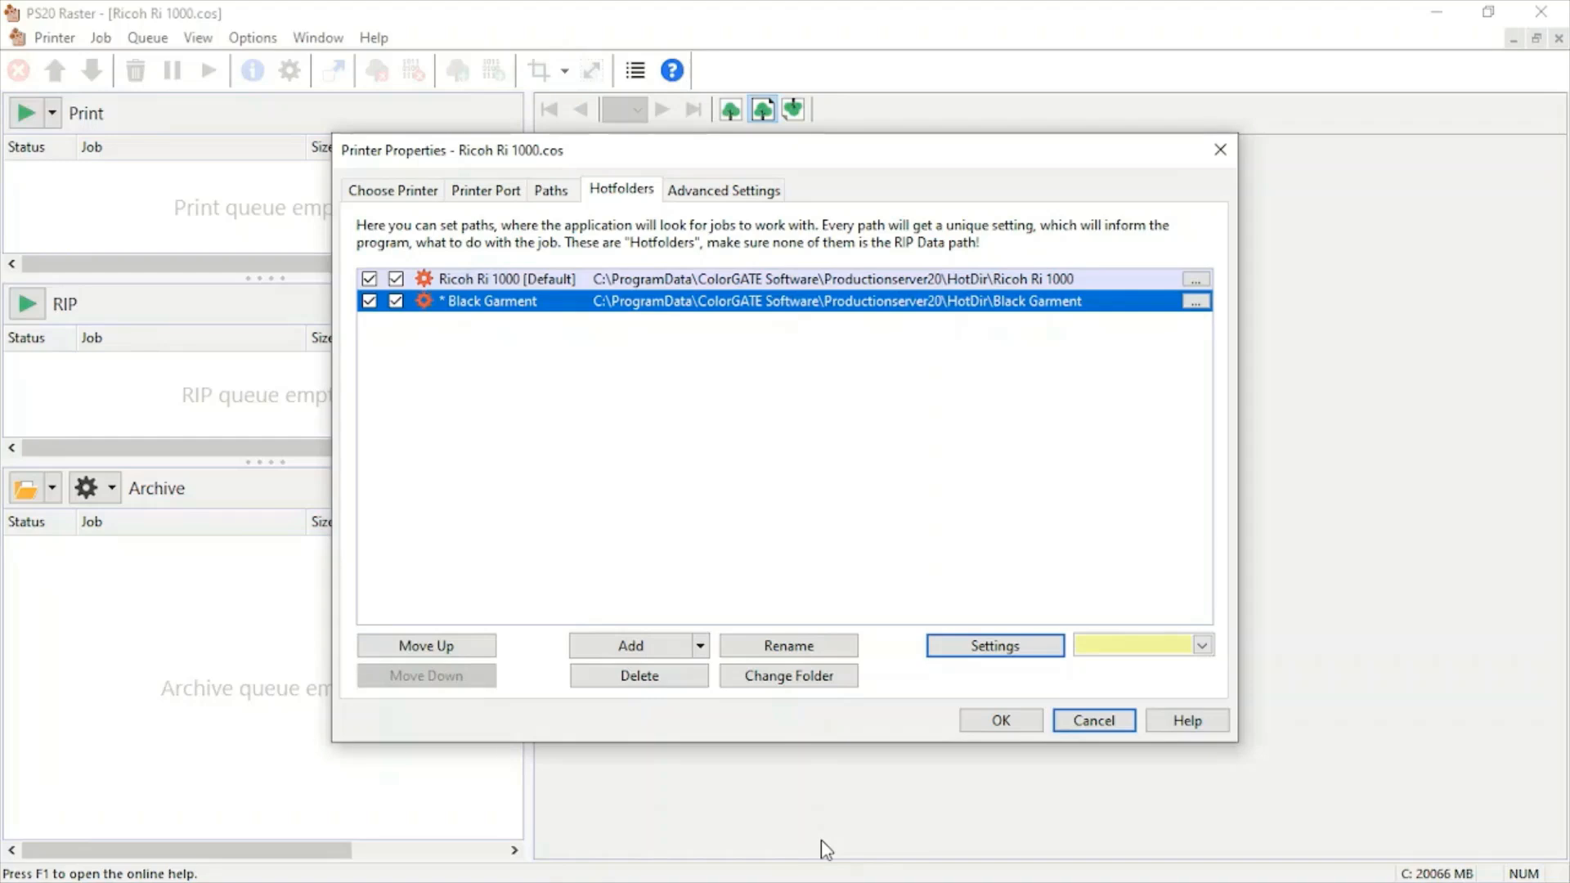
# - Add the White Garment folder as a new hotfolder based on the Black Garment hotfolder's settings
pyautogui.click(700, 647)
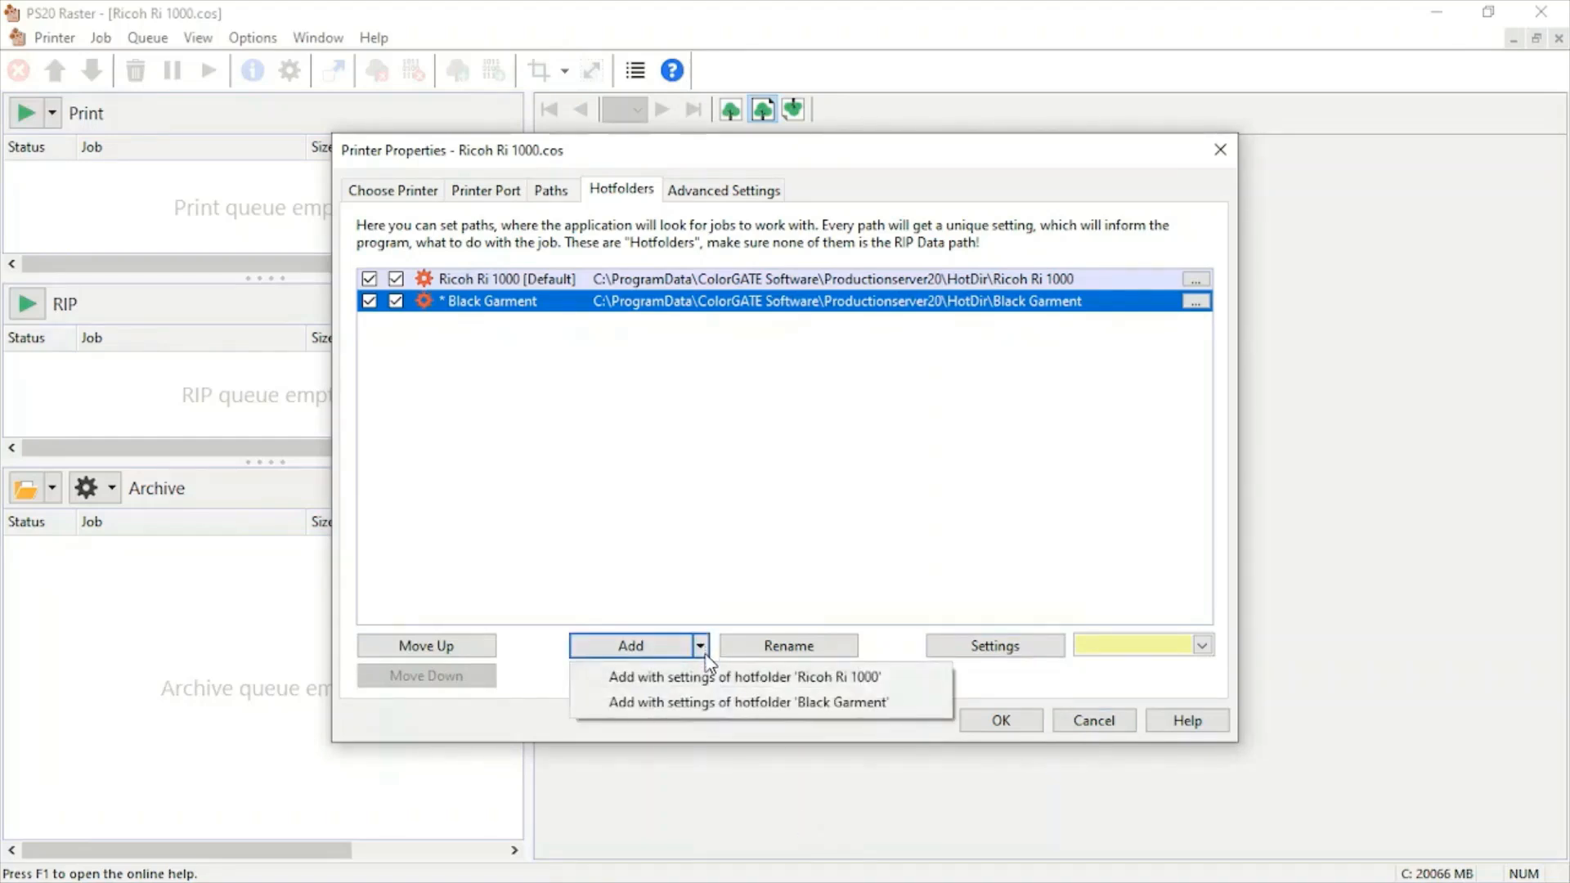
pyautogui.click(706, 702)
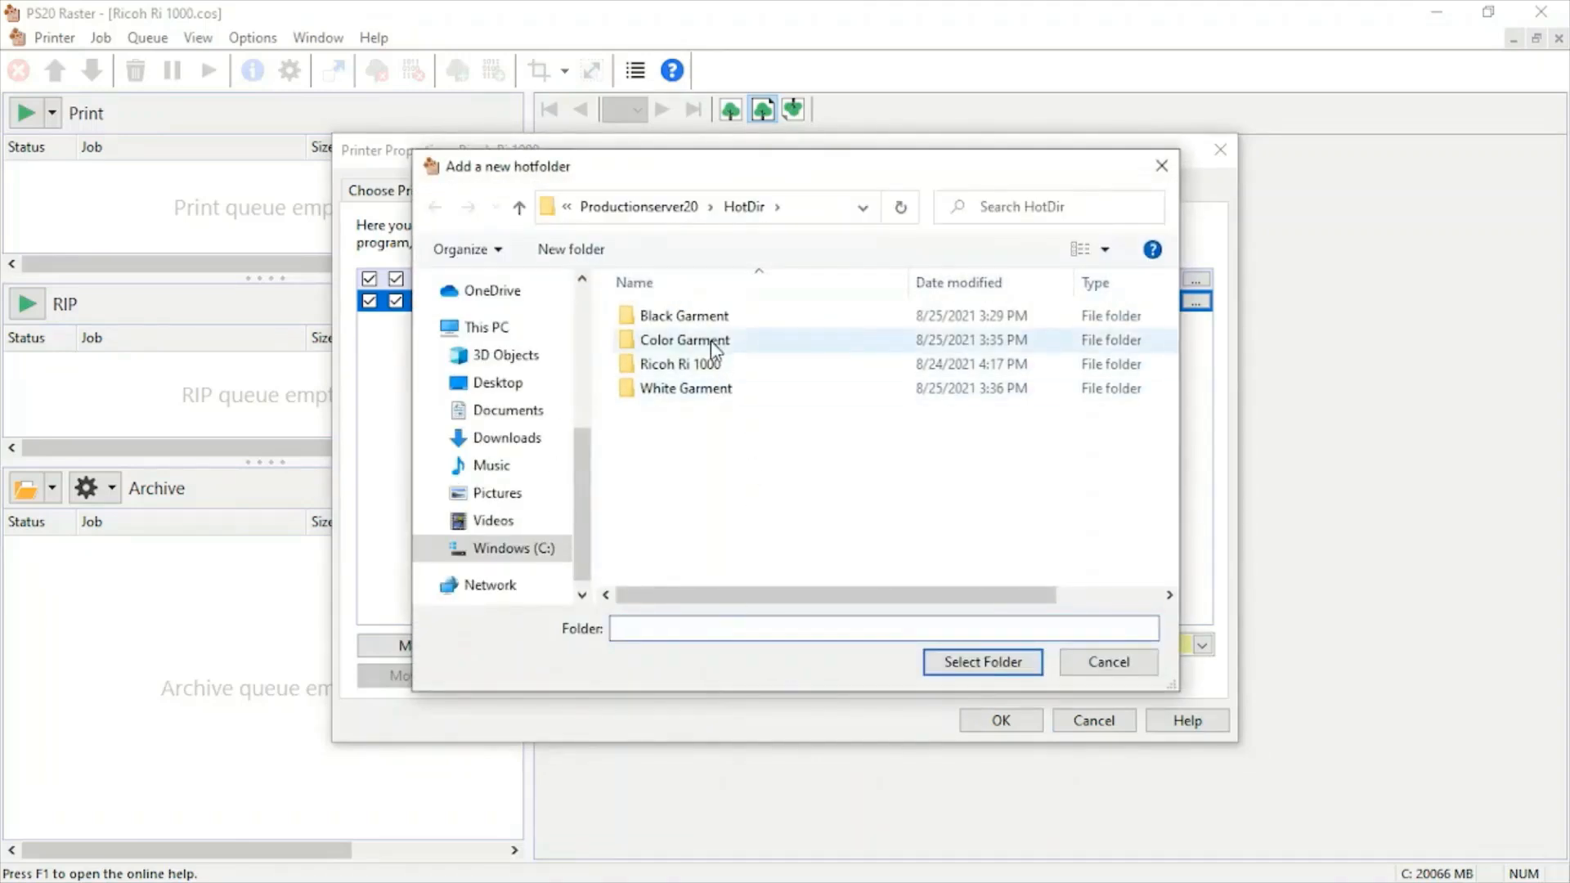
pyautogui.click(714, 391)
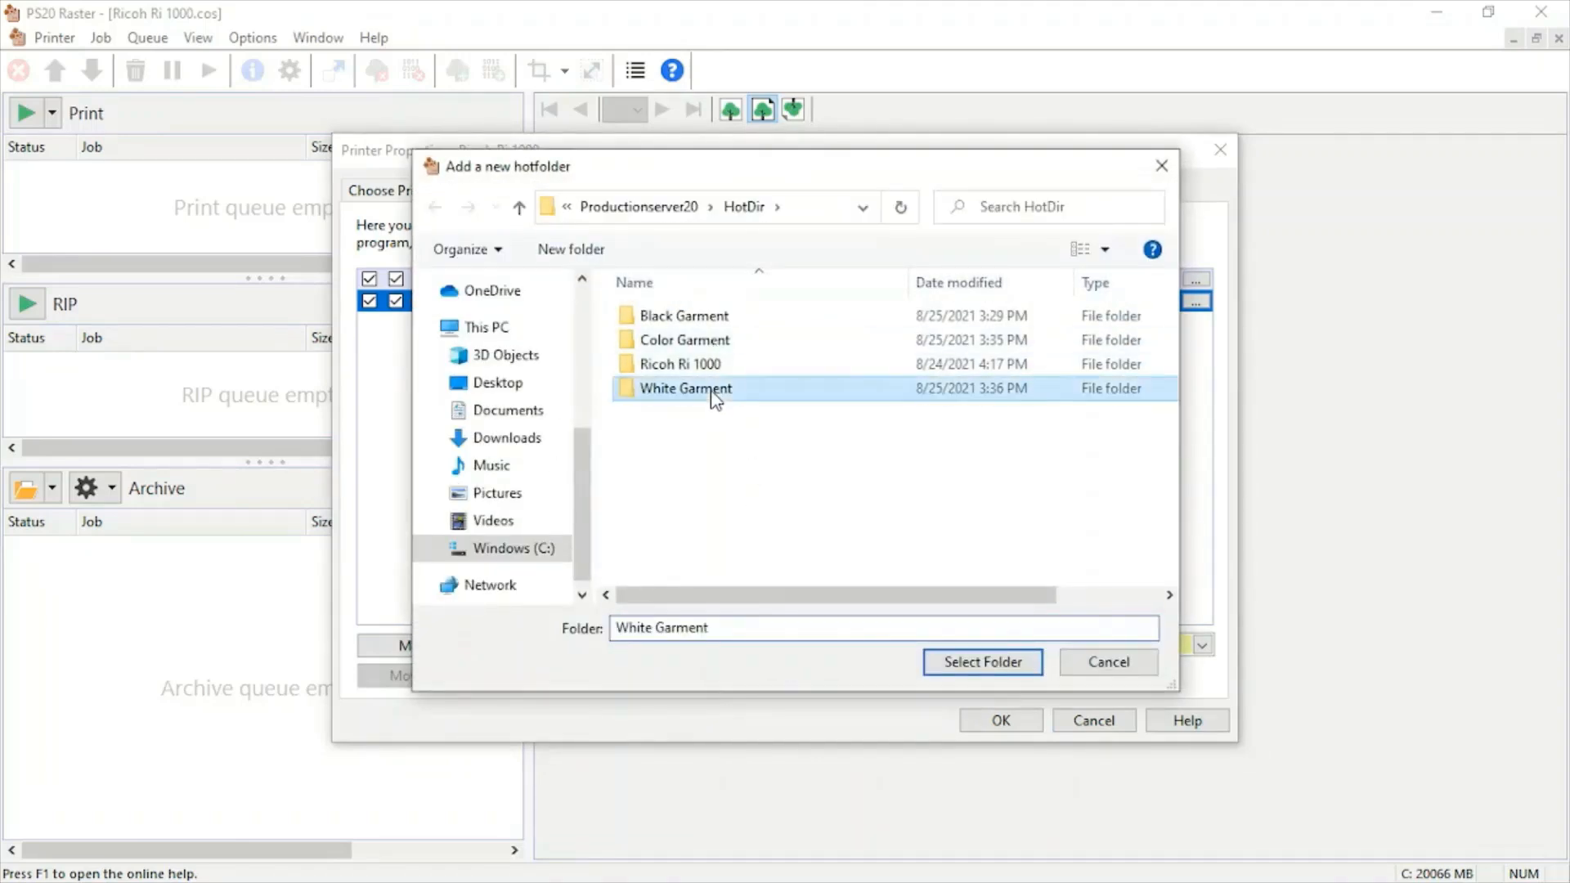
pyautogui.click(955, 664)
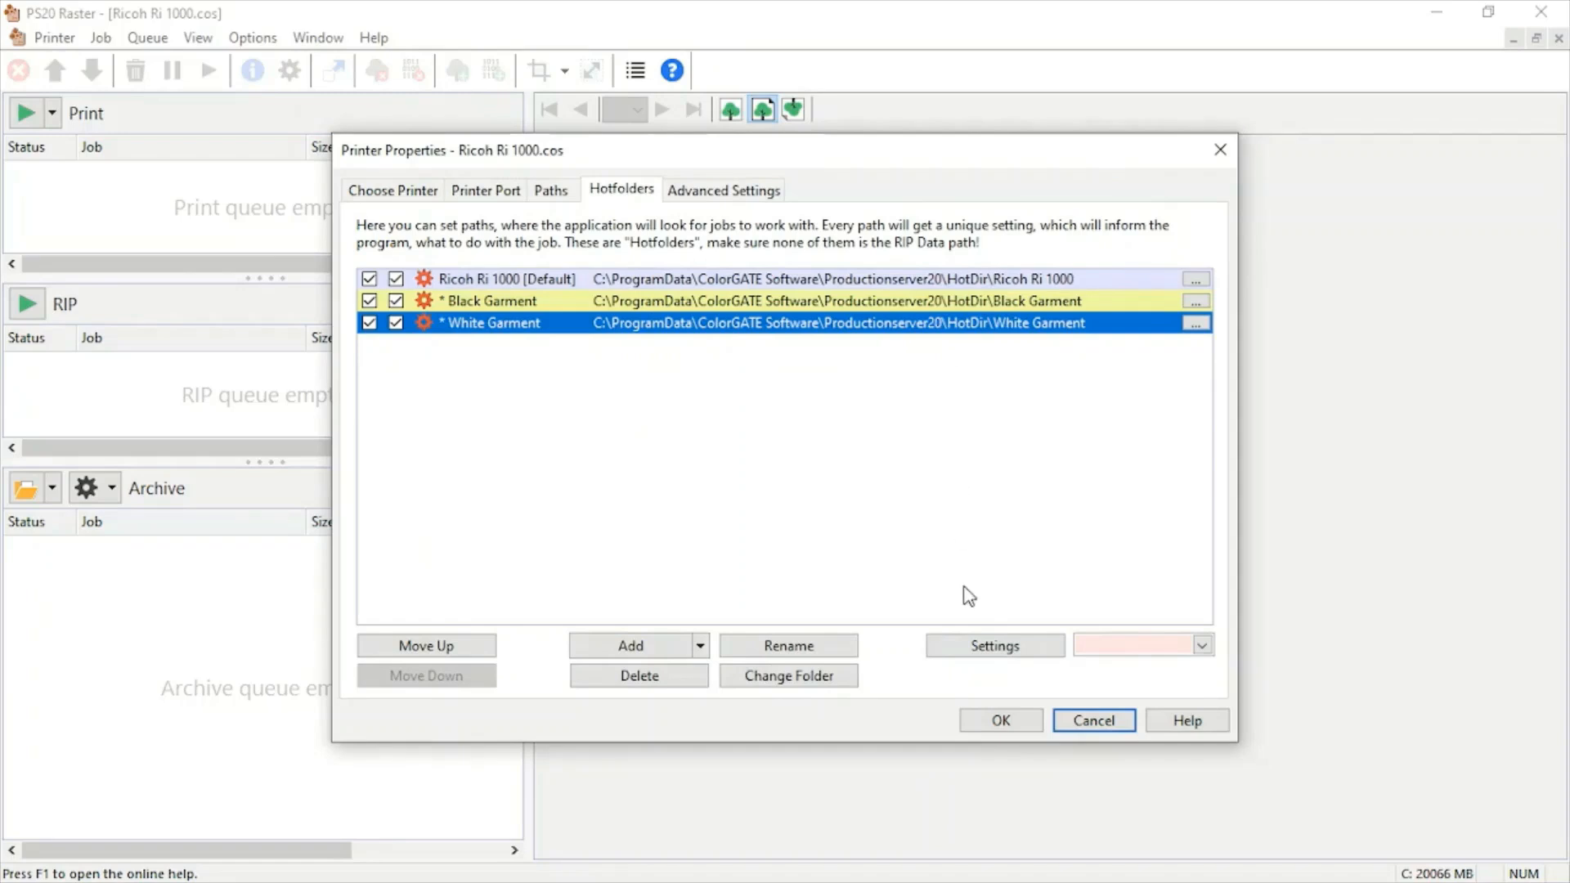
# - Change the White Garment hotfolder's MIM media to White-Garment and accept its settings
pyautogui.click(998, 646)
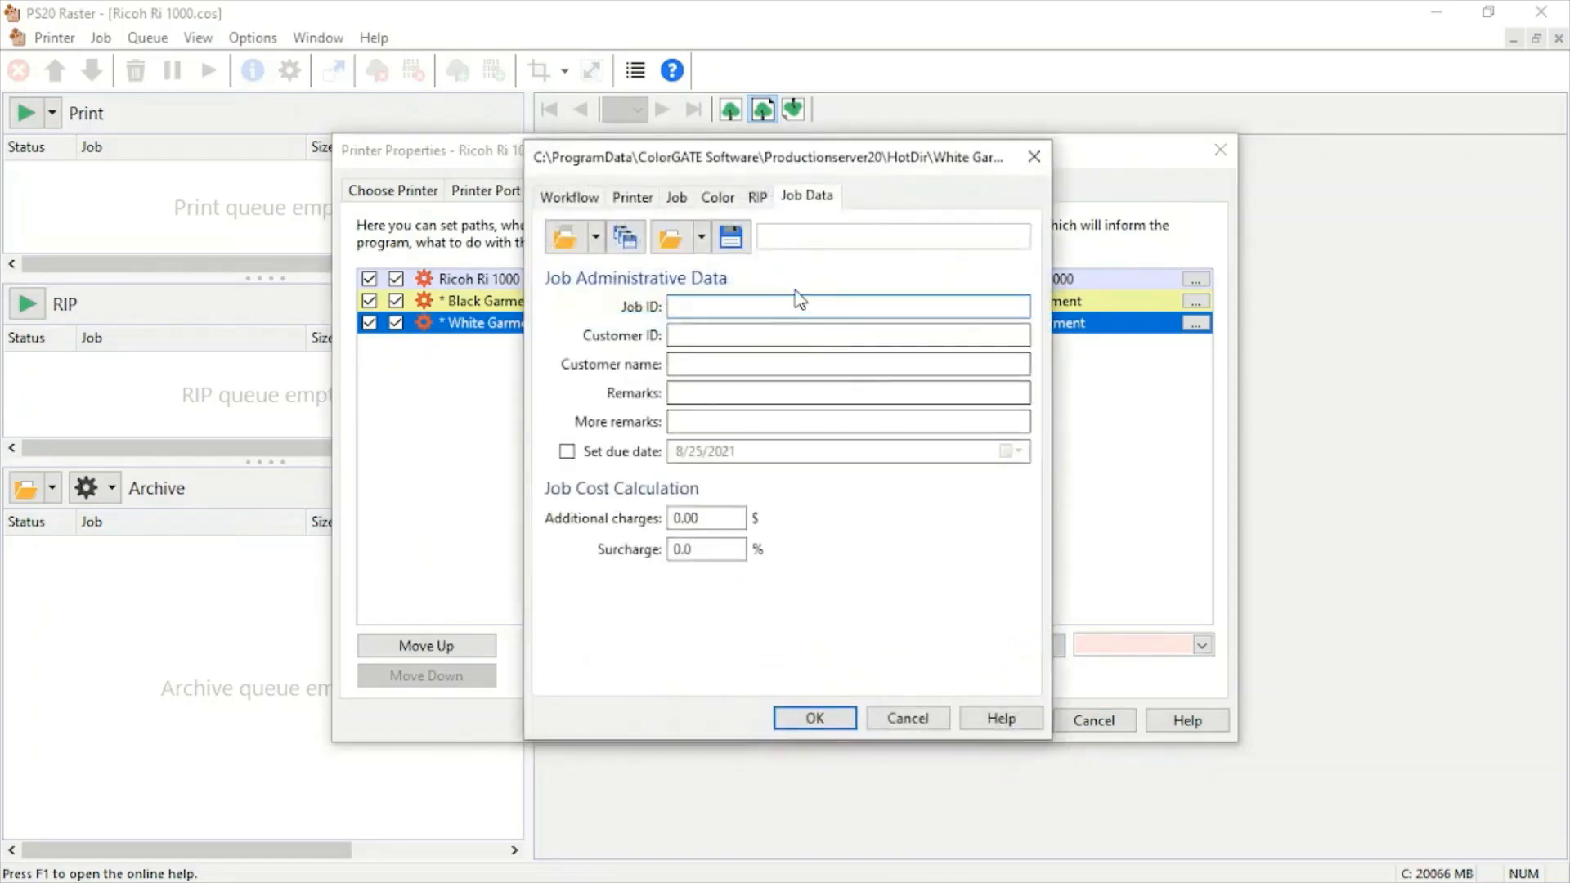
pyautogui.click(718, 197)
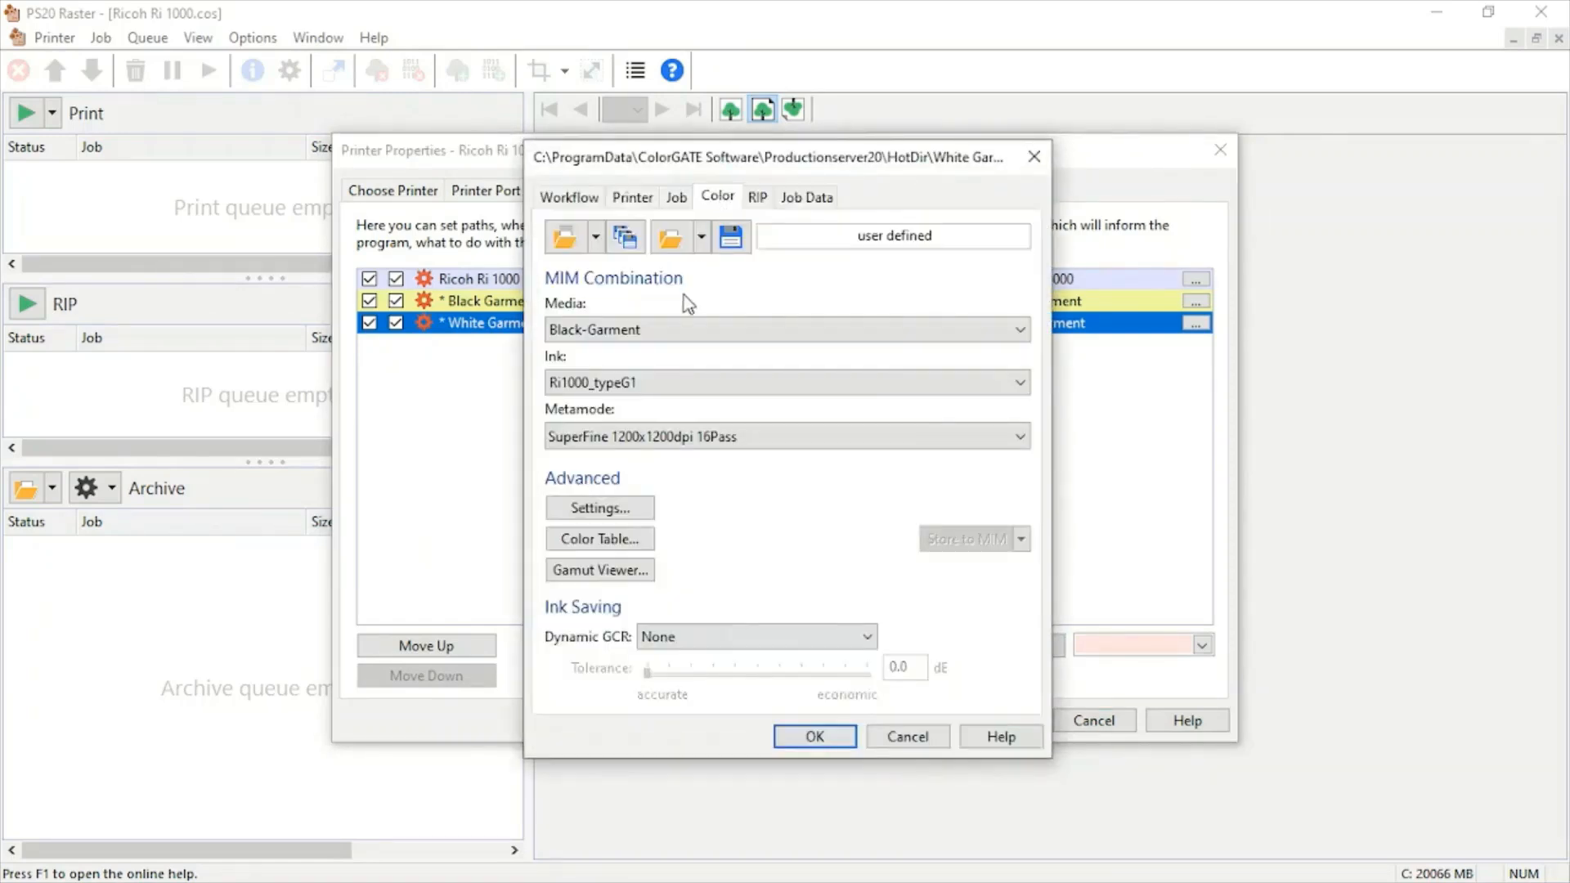
pyautogui.click(677, 330)
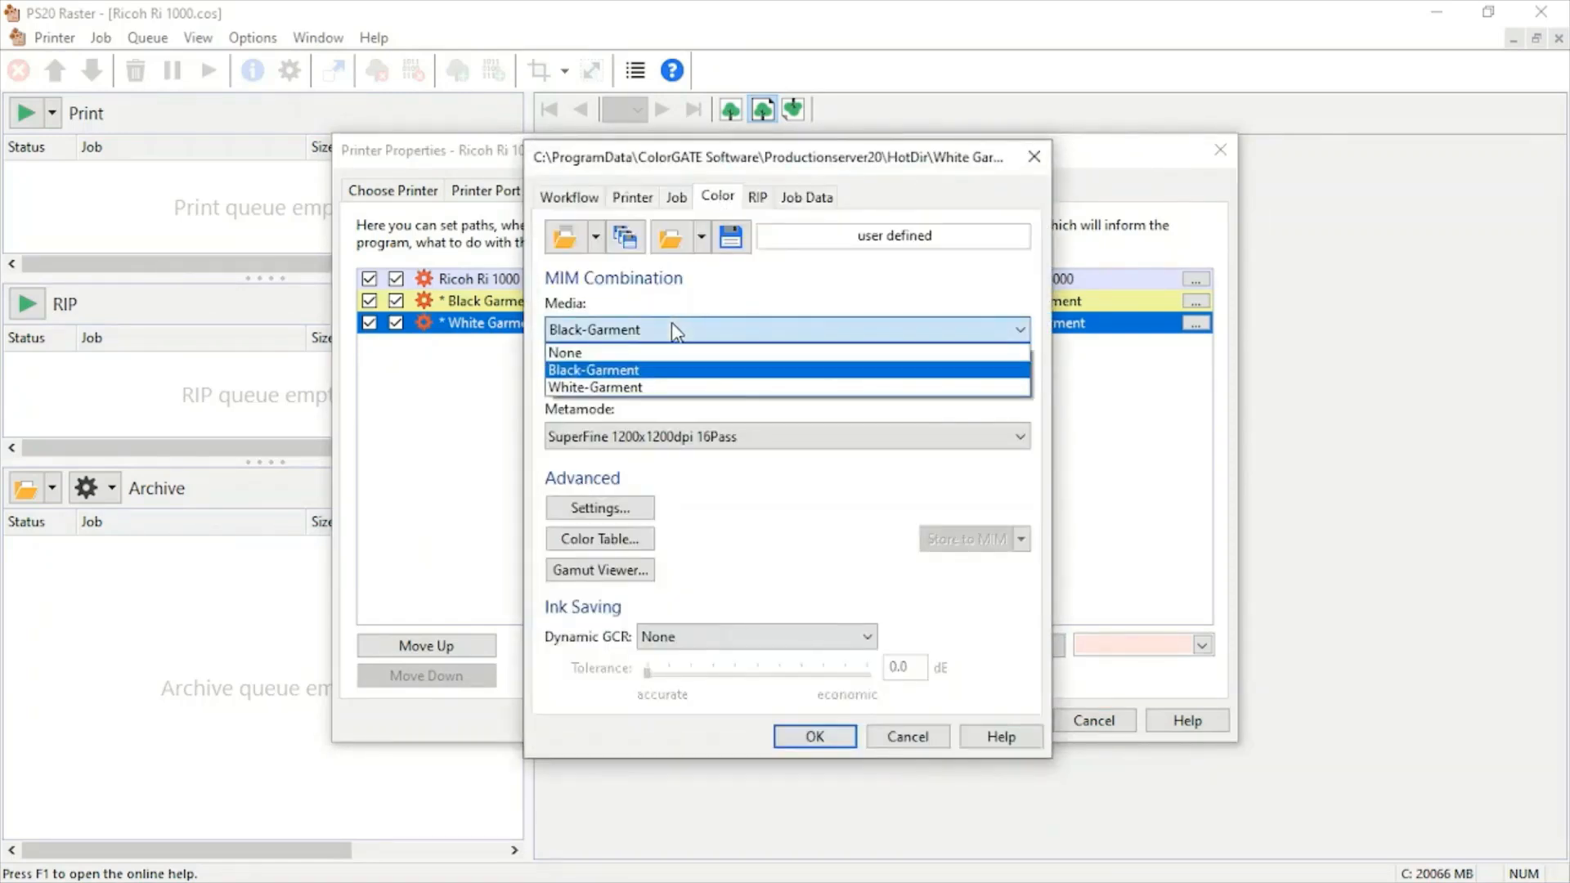
pyautogui.click(639, 389)
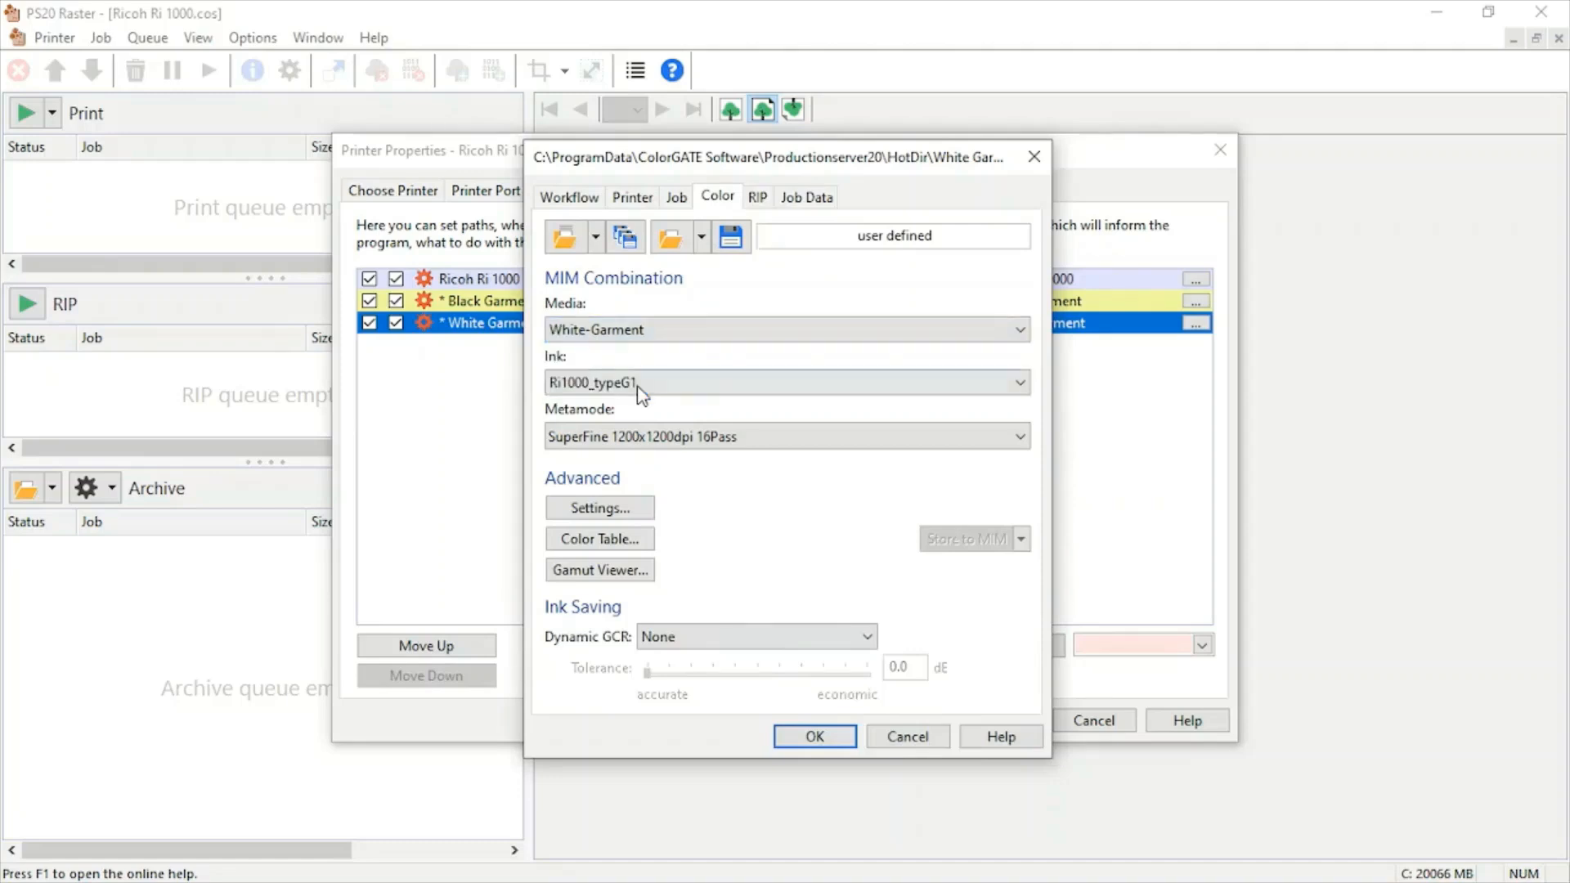
pyautogui.click(815, 737)
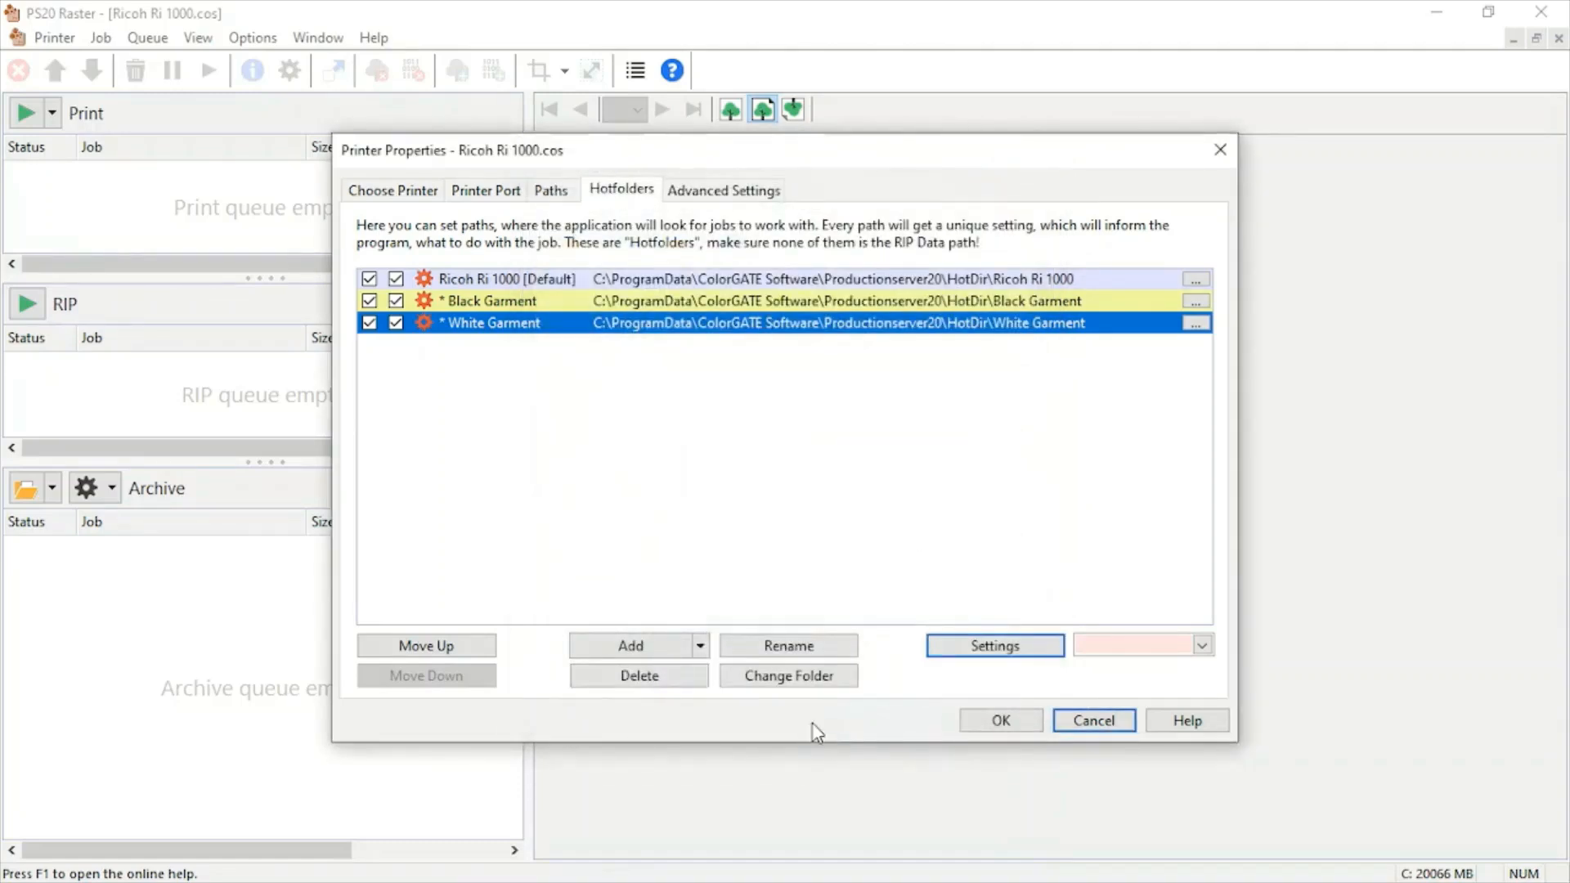
# - Add the Color Garment folder as a new hotfolder based on the Black Garment hotfolder's settings
pyautogui.click(700, 646)
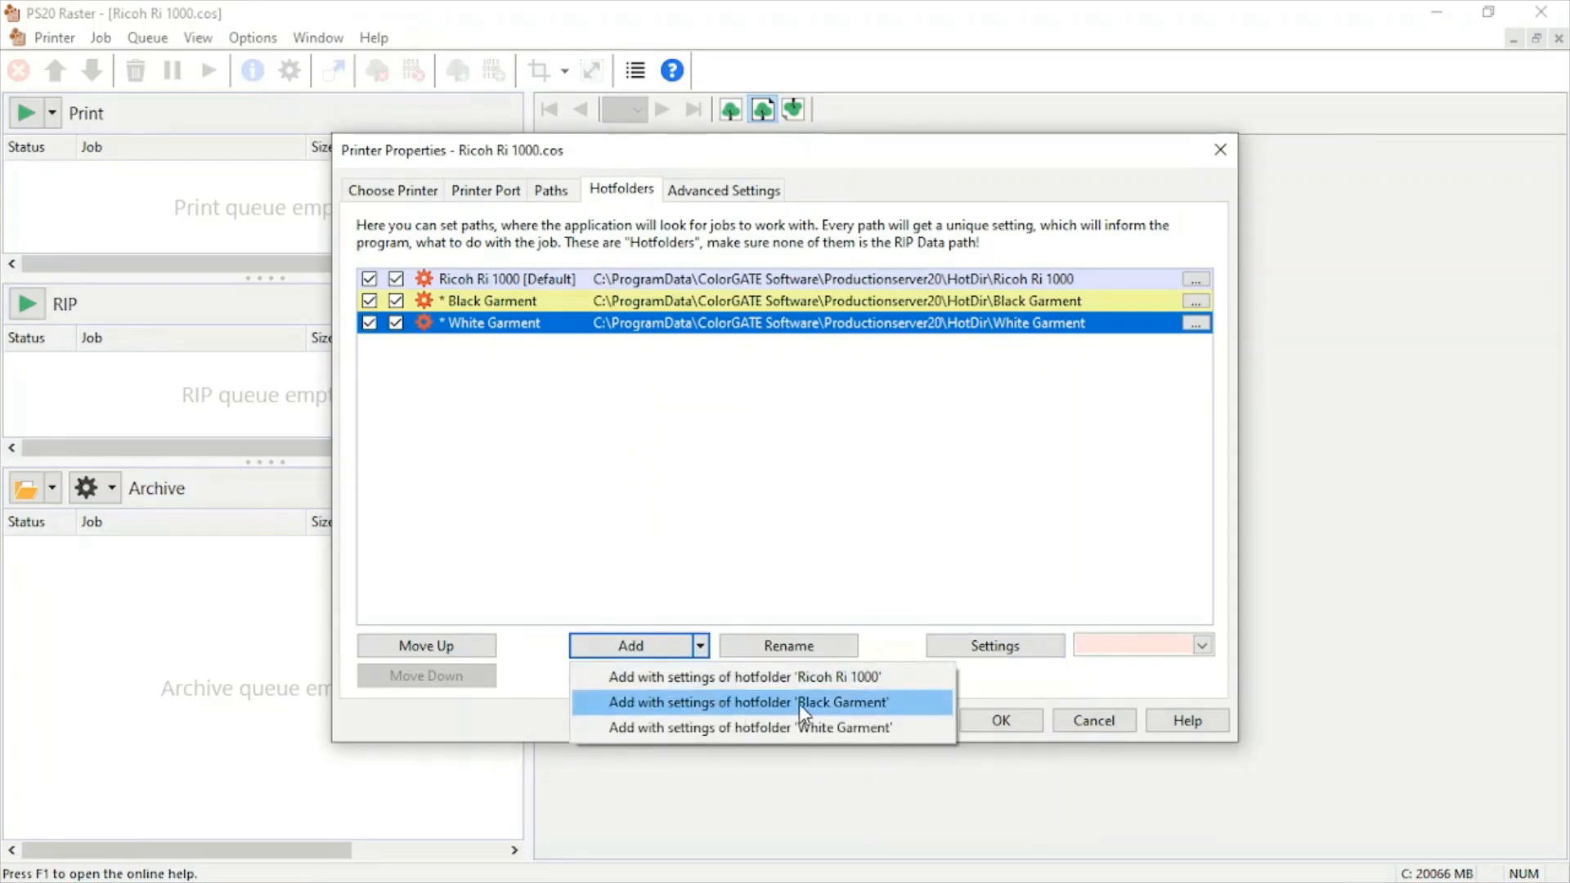
pyautogui.click(846, 705)
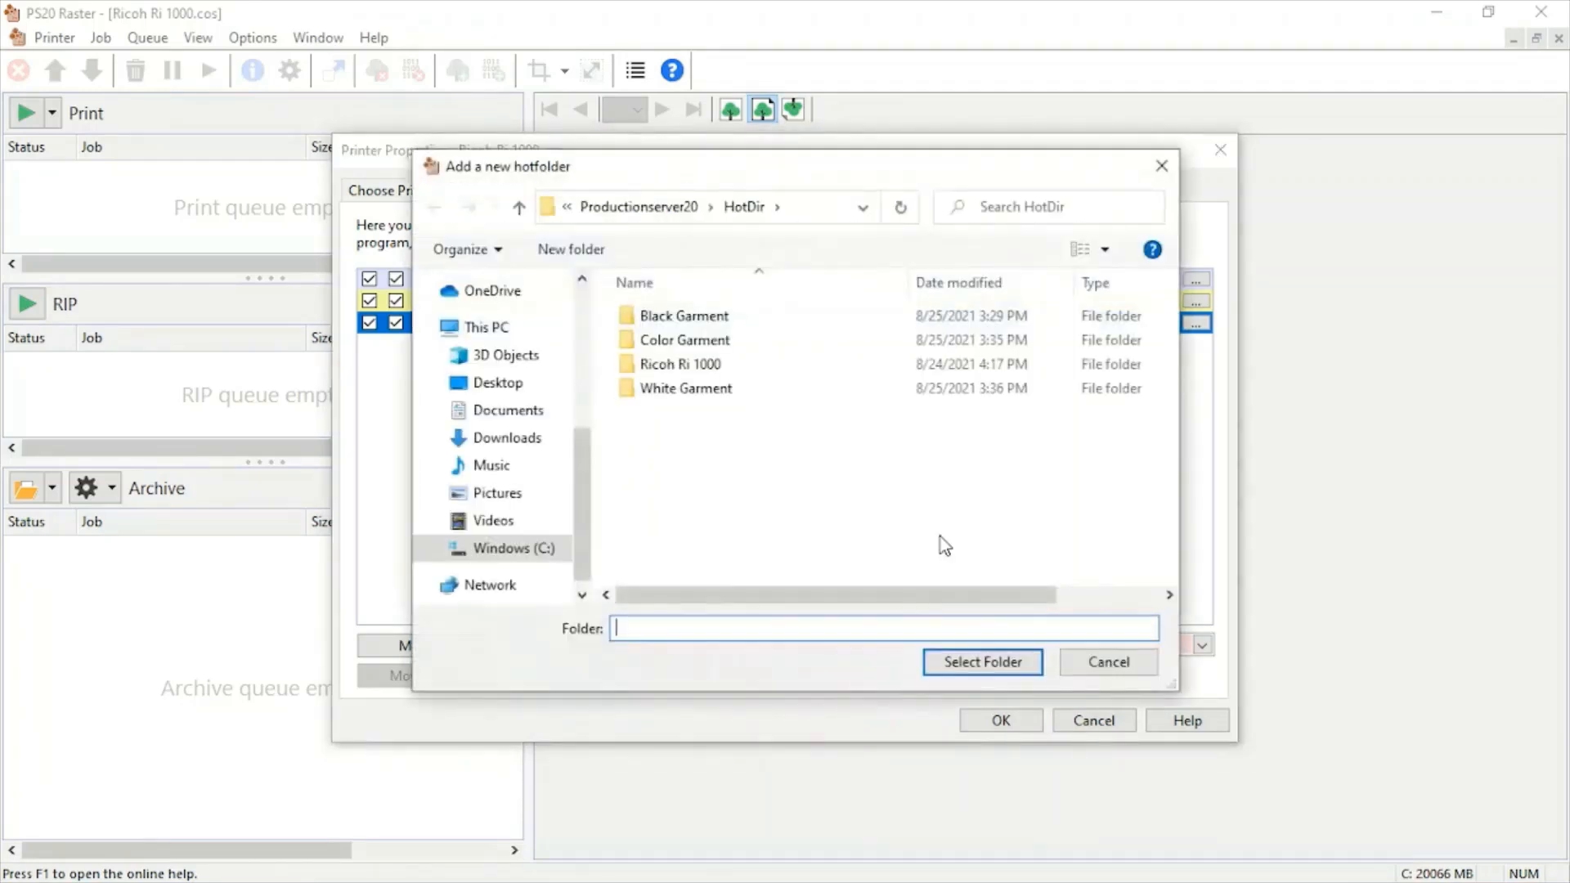
pyautogui.click(719, 340)
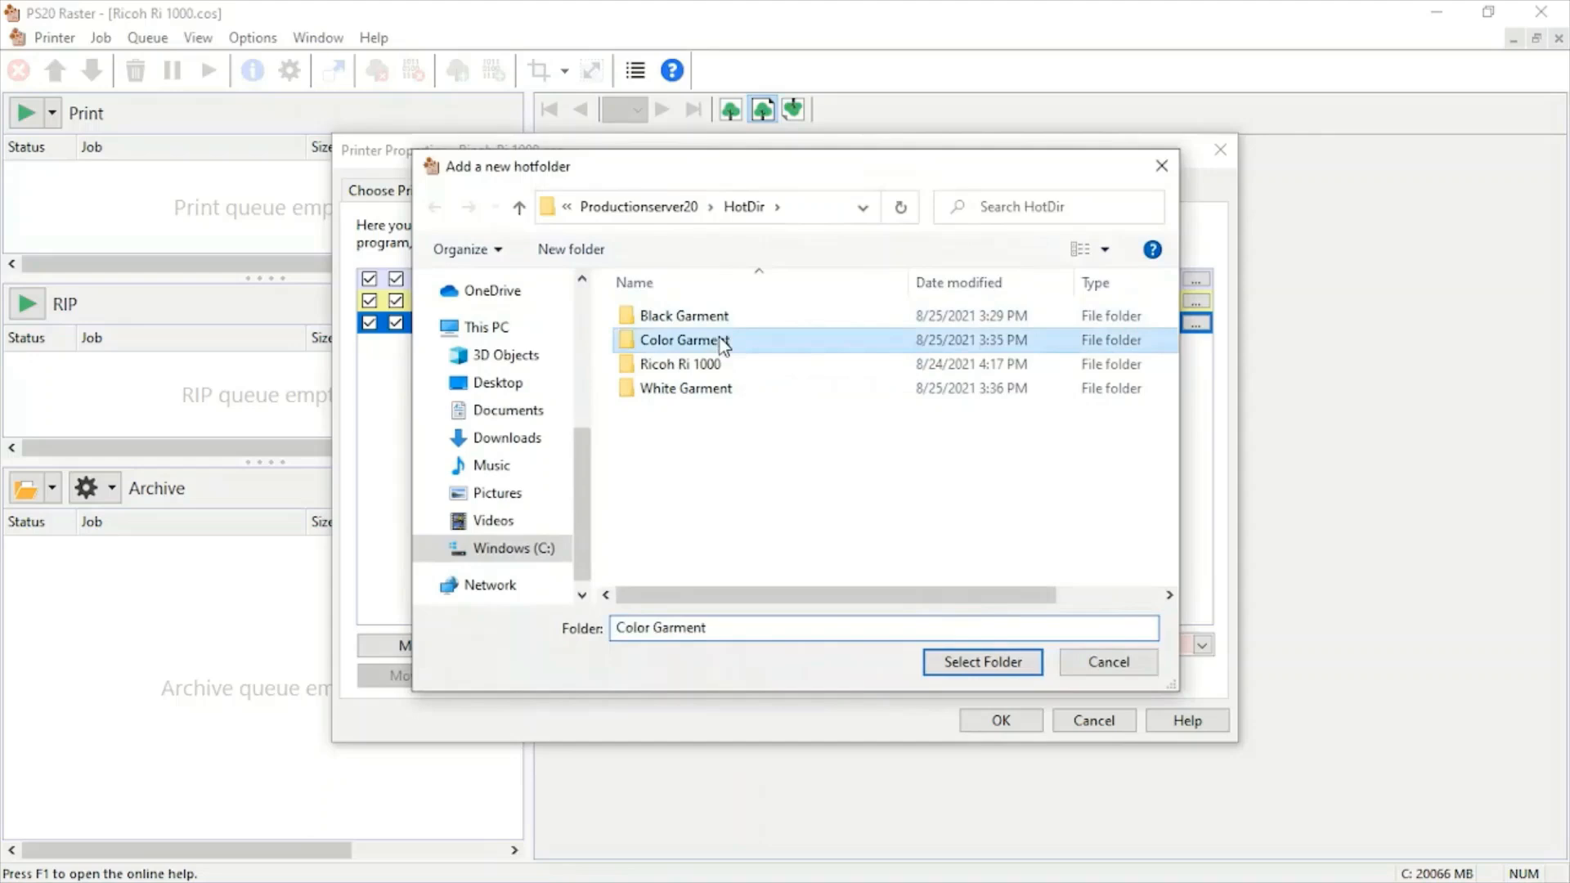
pyautogui.click(975, 663)
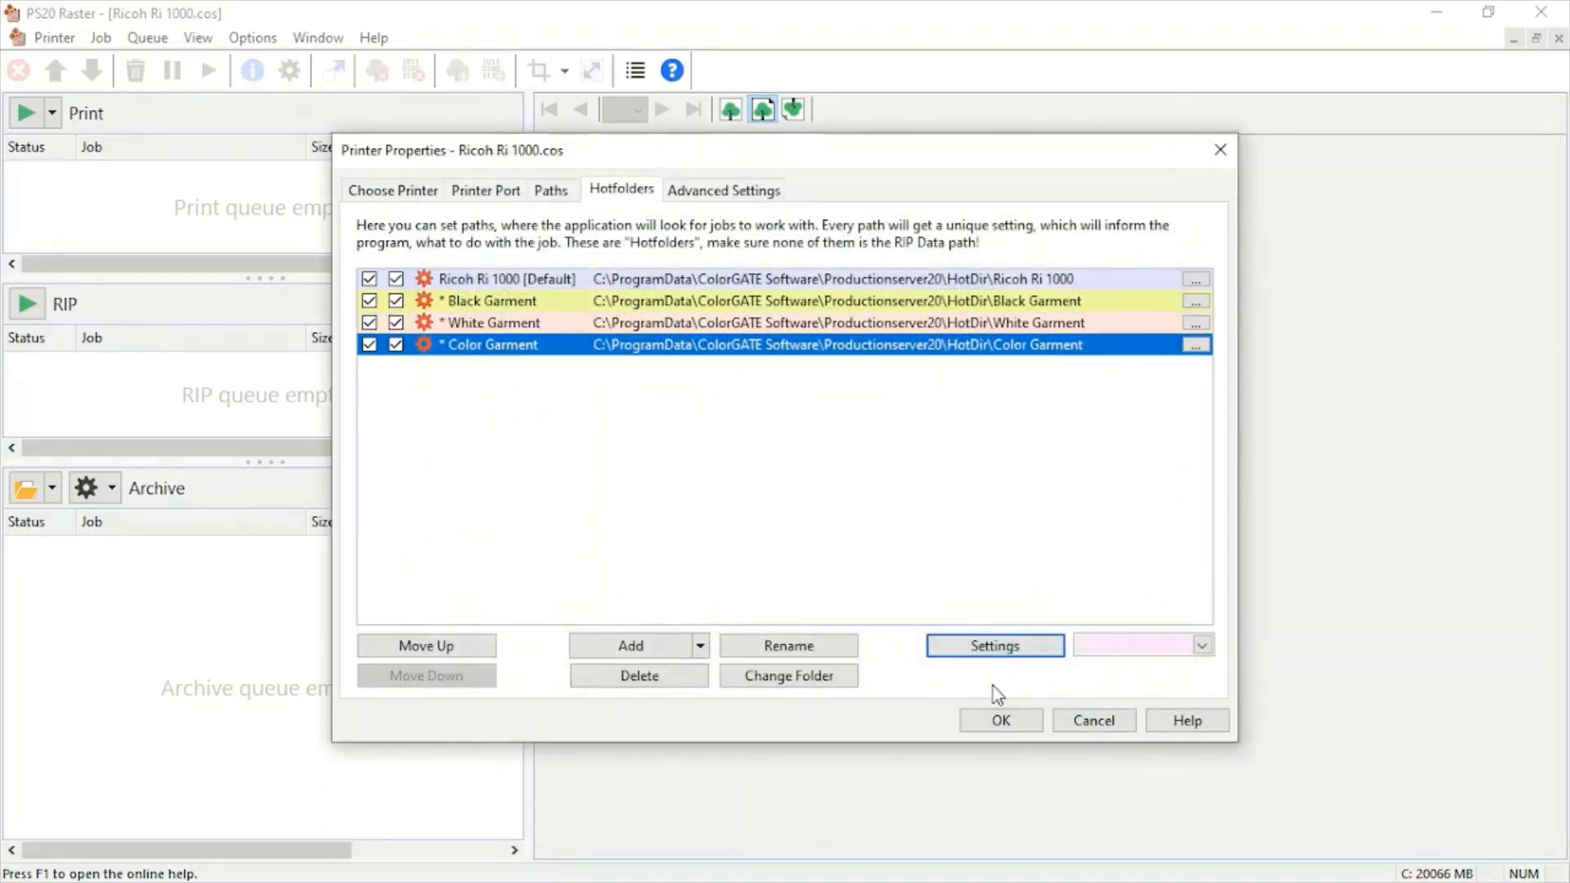
# - In the Color Garment hotfolder's advanced color settings, set the White special color to Brightness and enter 3 for its minimum
pyautogui.click(1020, 654)
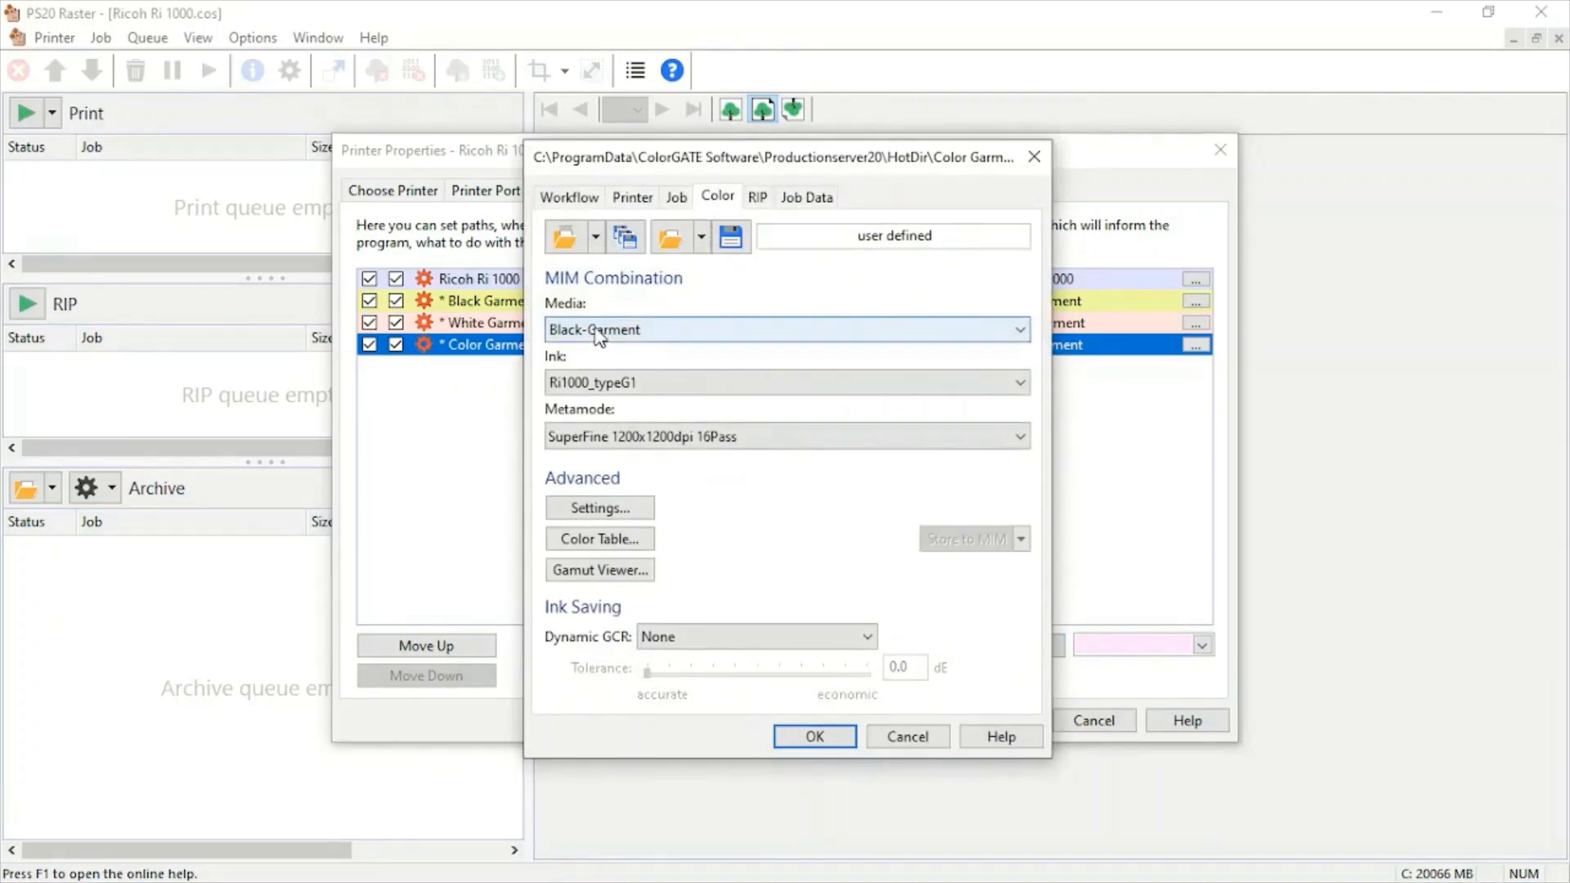
pyautogui.click(621, 514)
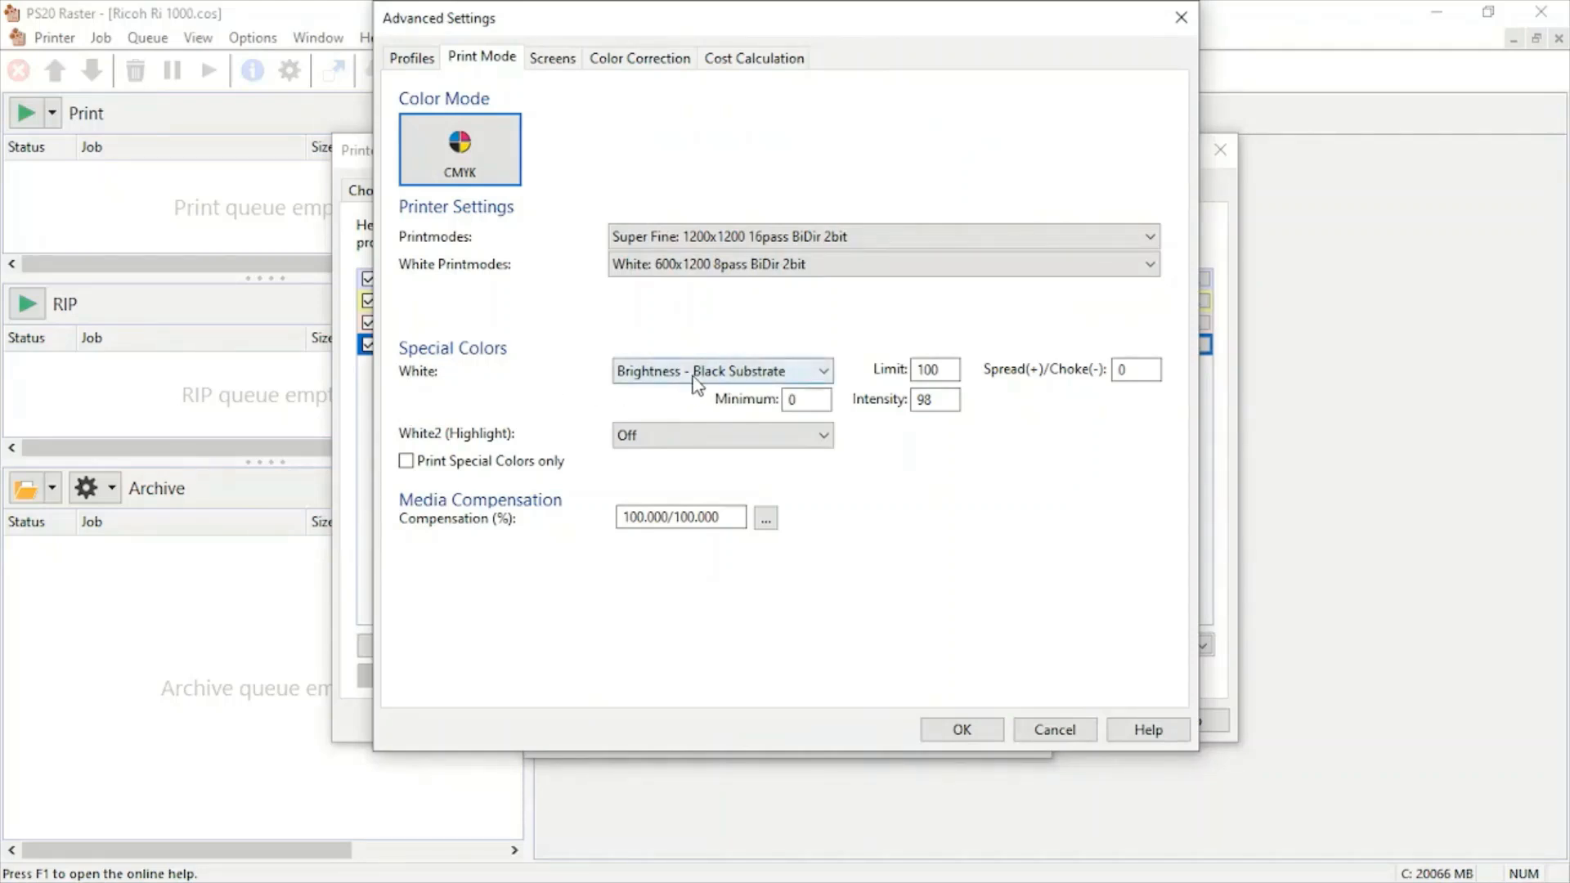
pyautogui.click(751, 372)
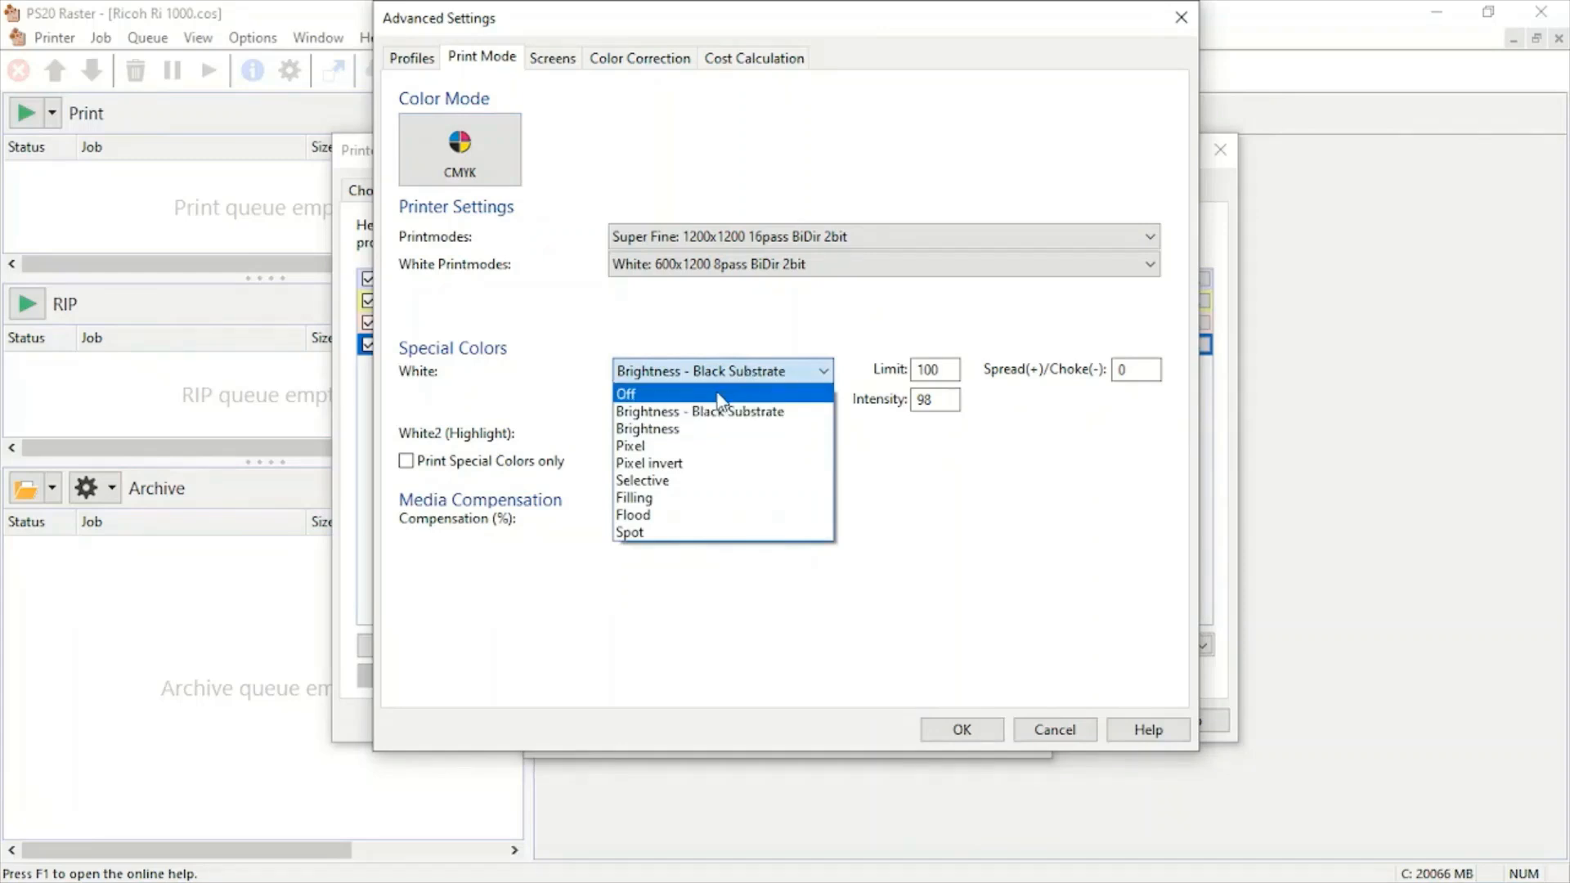
pyautogui.click(659, 432)
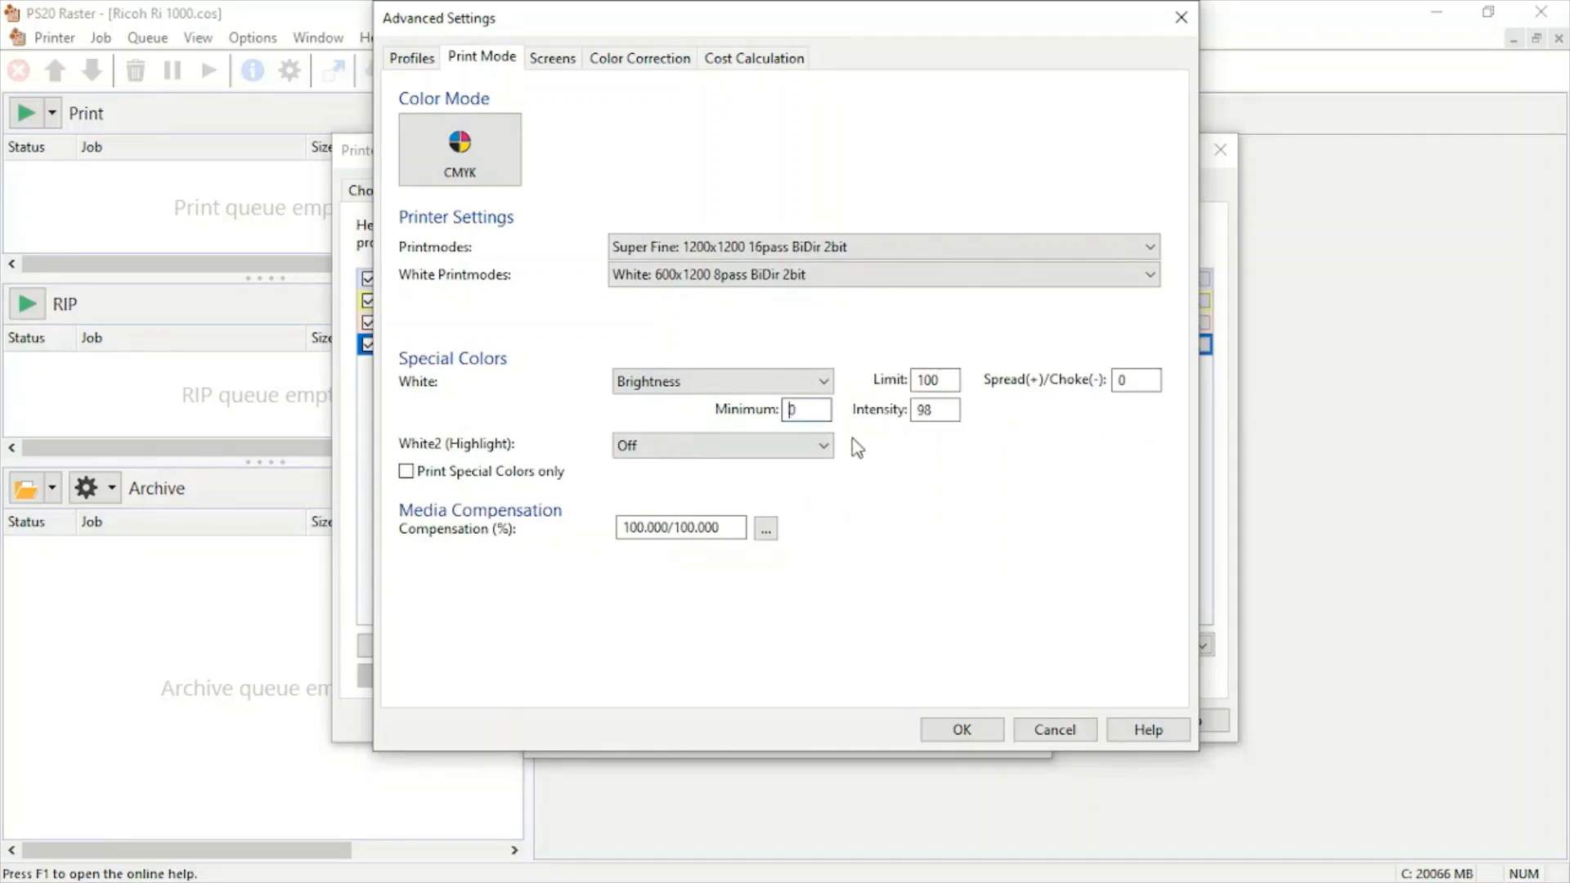
pyautogui.click(791, 409)
pyautogui.write('3')
pyautogui.click(980, 730)
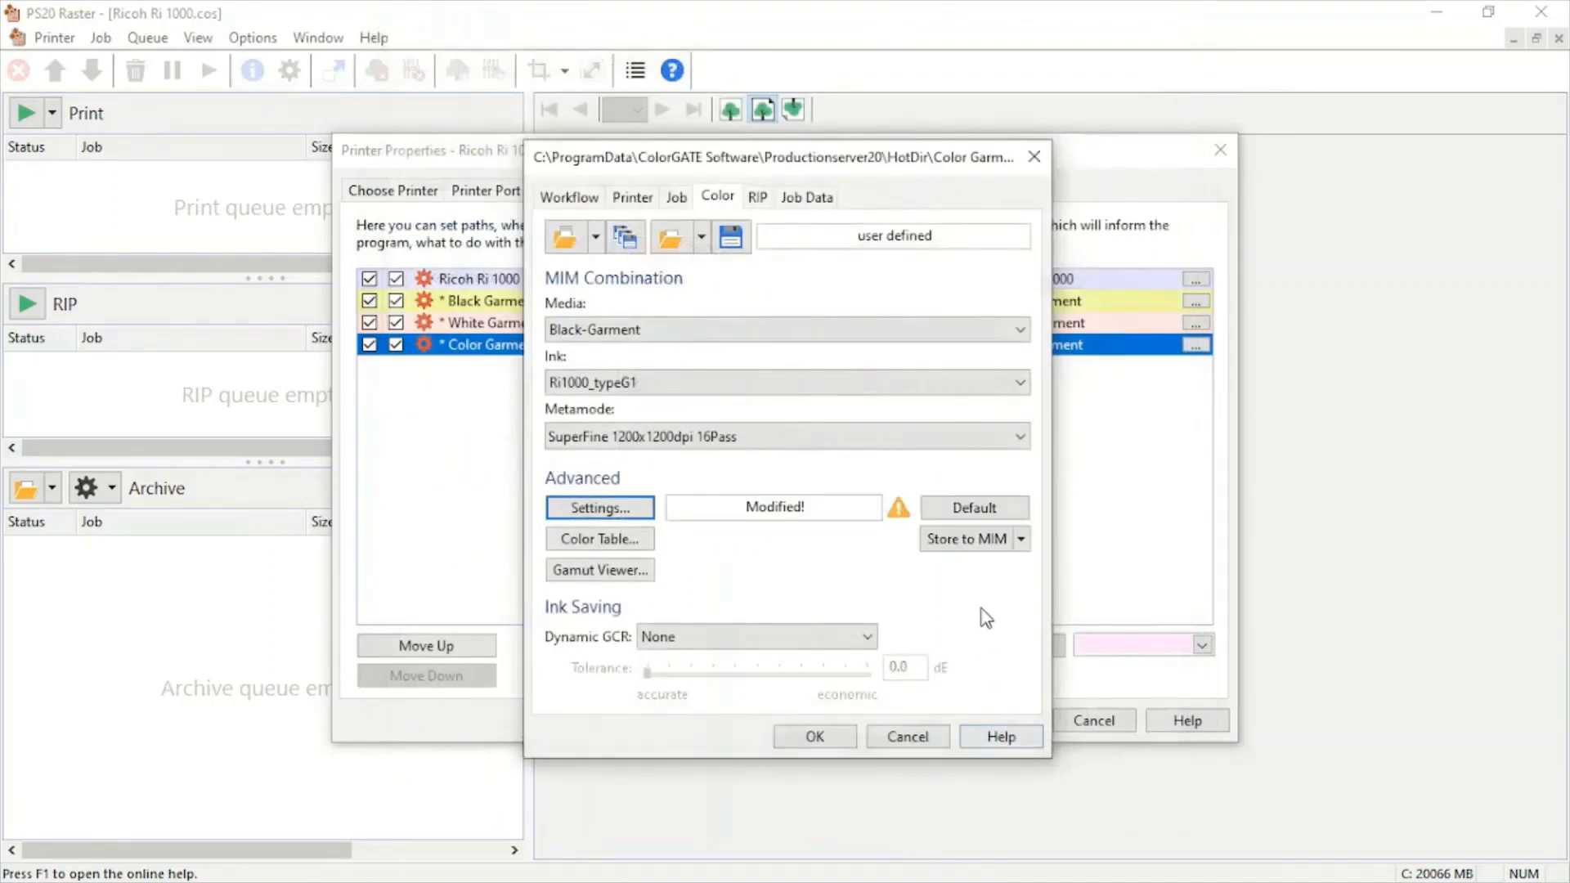
# - Store the modified color settings to a new MIM with media Color-Garment, and accept the hotfolder and printer properties
pyautogui.click(1023, 539)
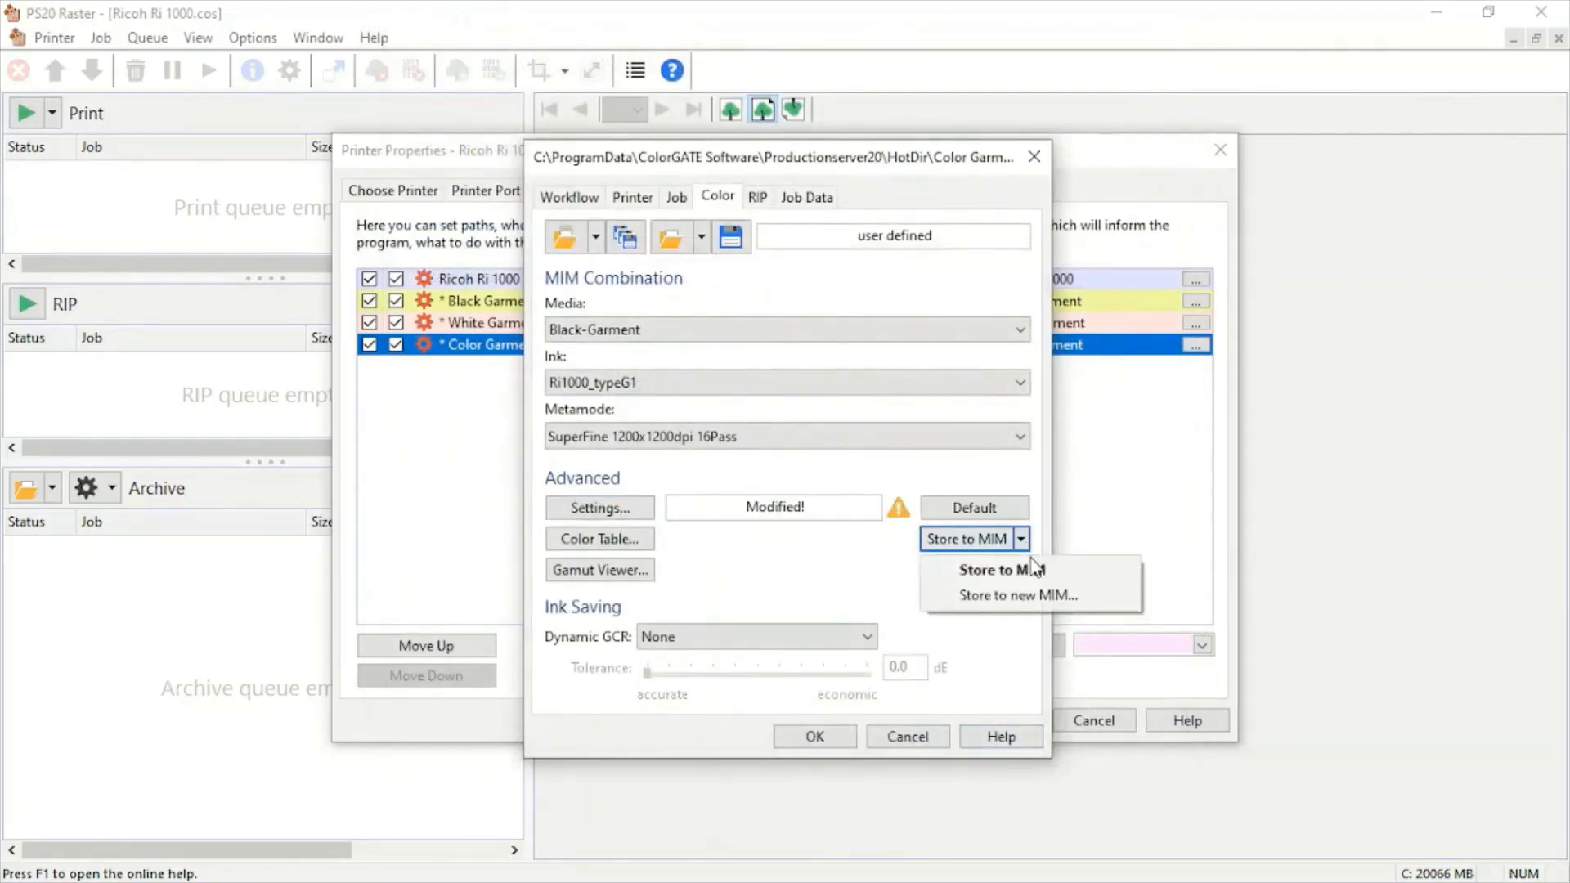
pyautogui.click(1022, 596)
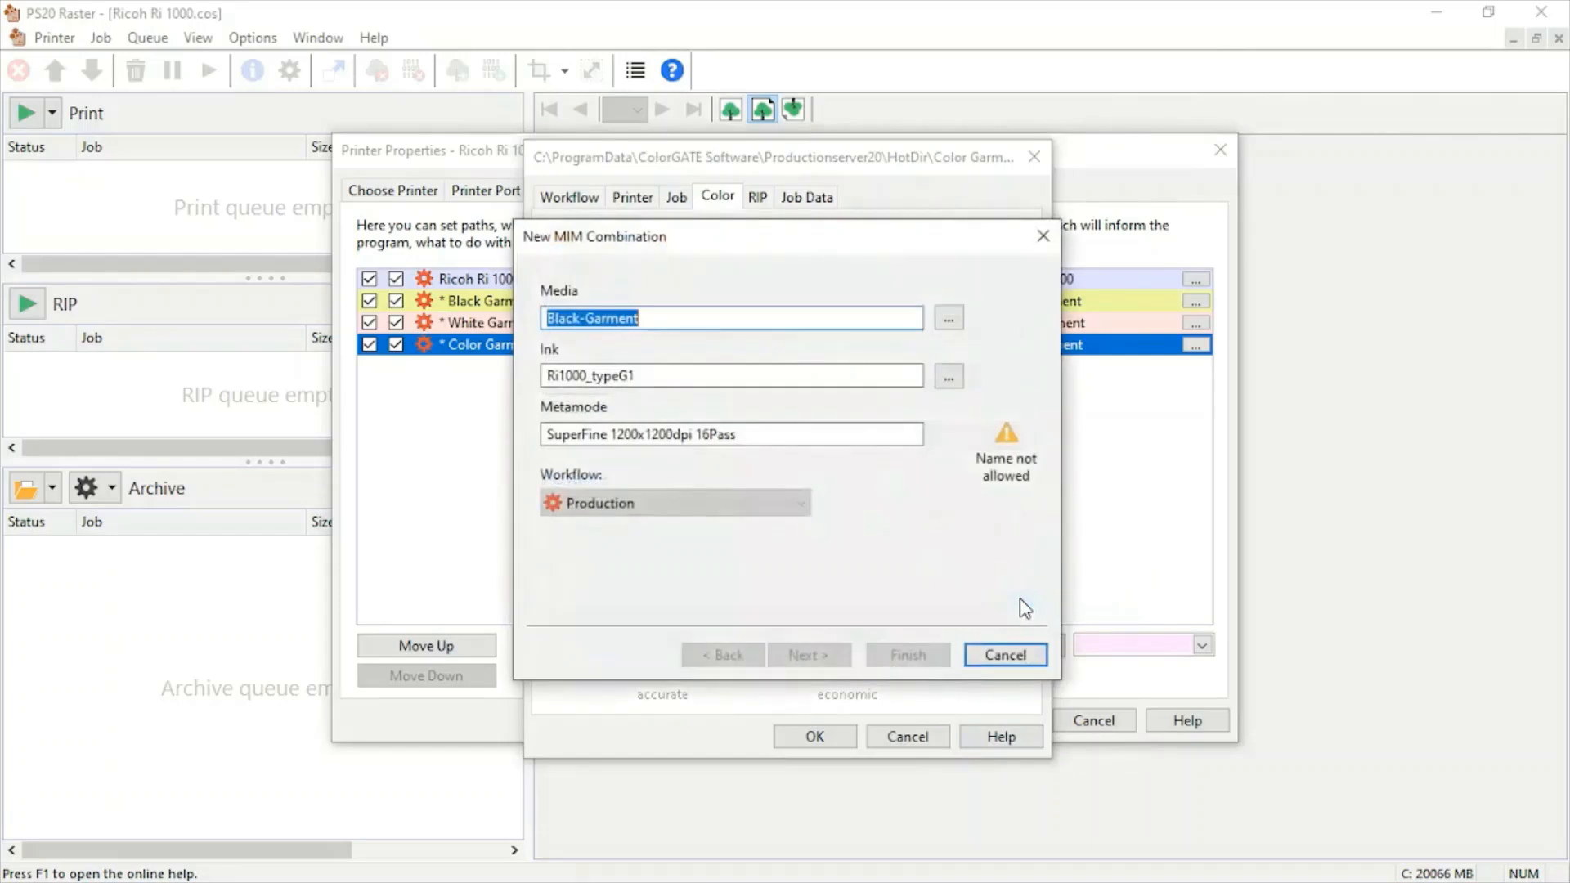
pyautogui.click(583, 317)
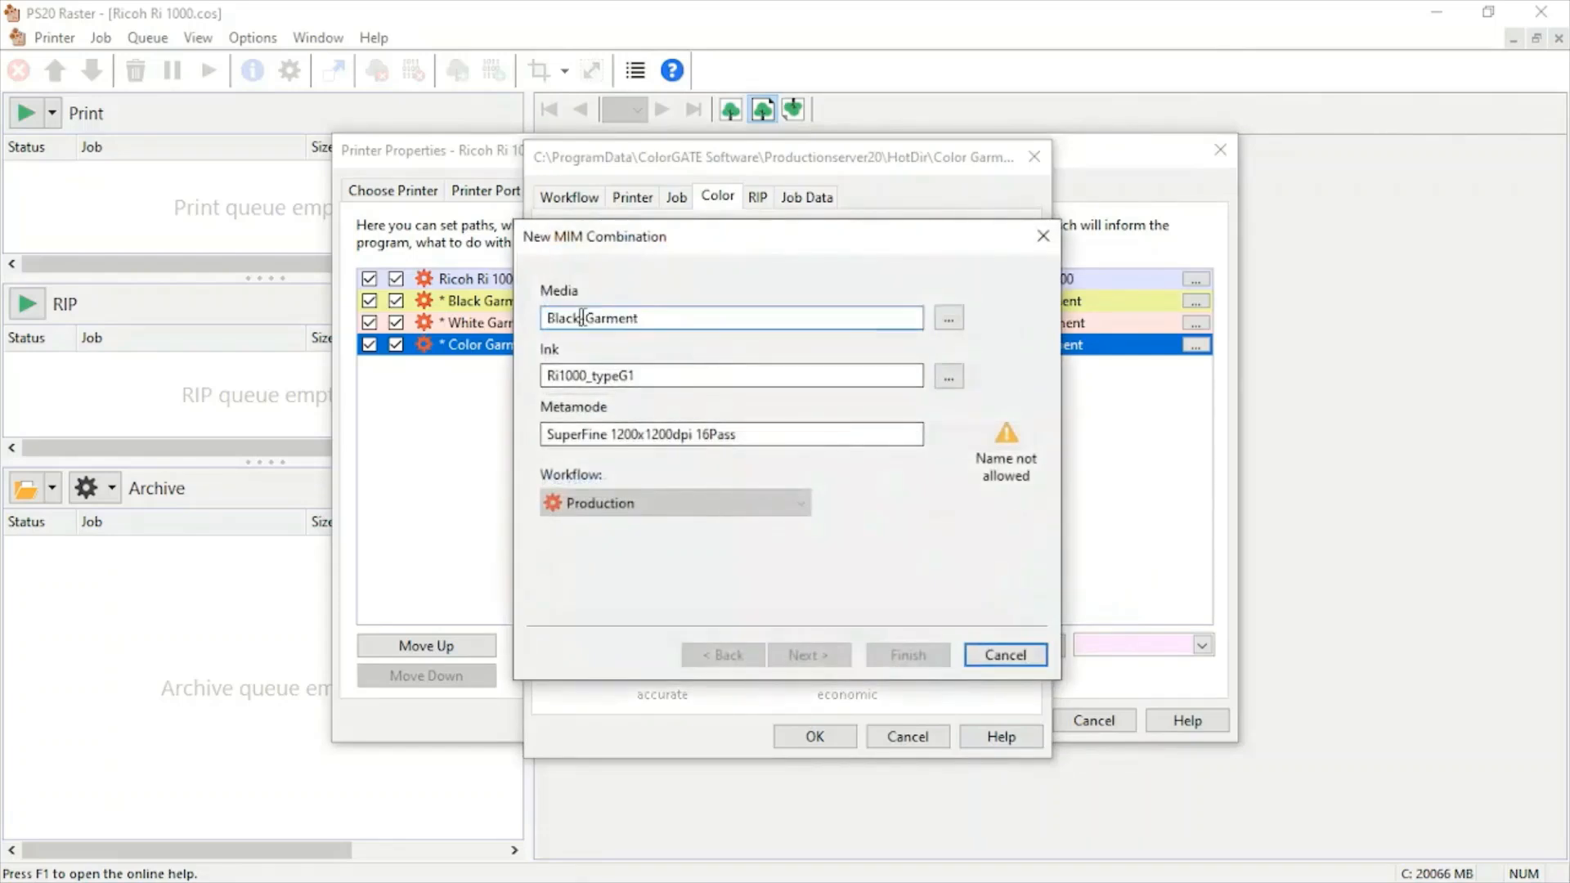
pyautogui.doubleClick(580, 317)
pyautogui.write('Color')
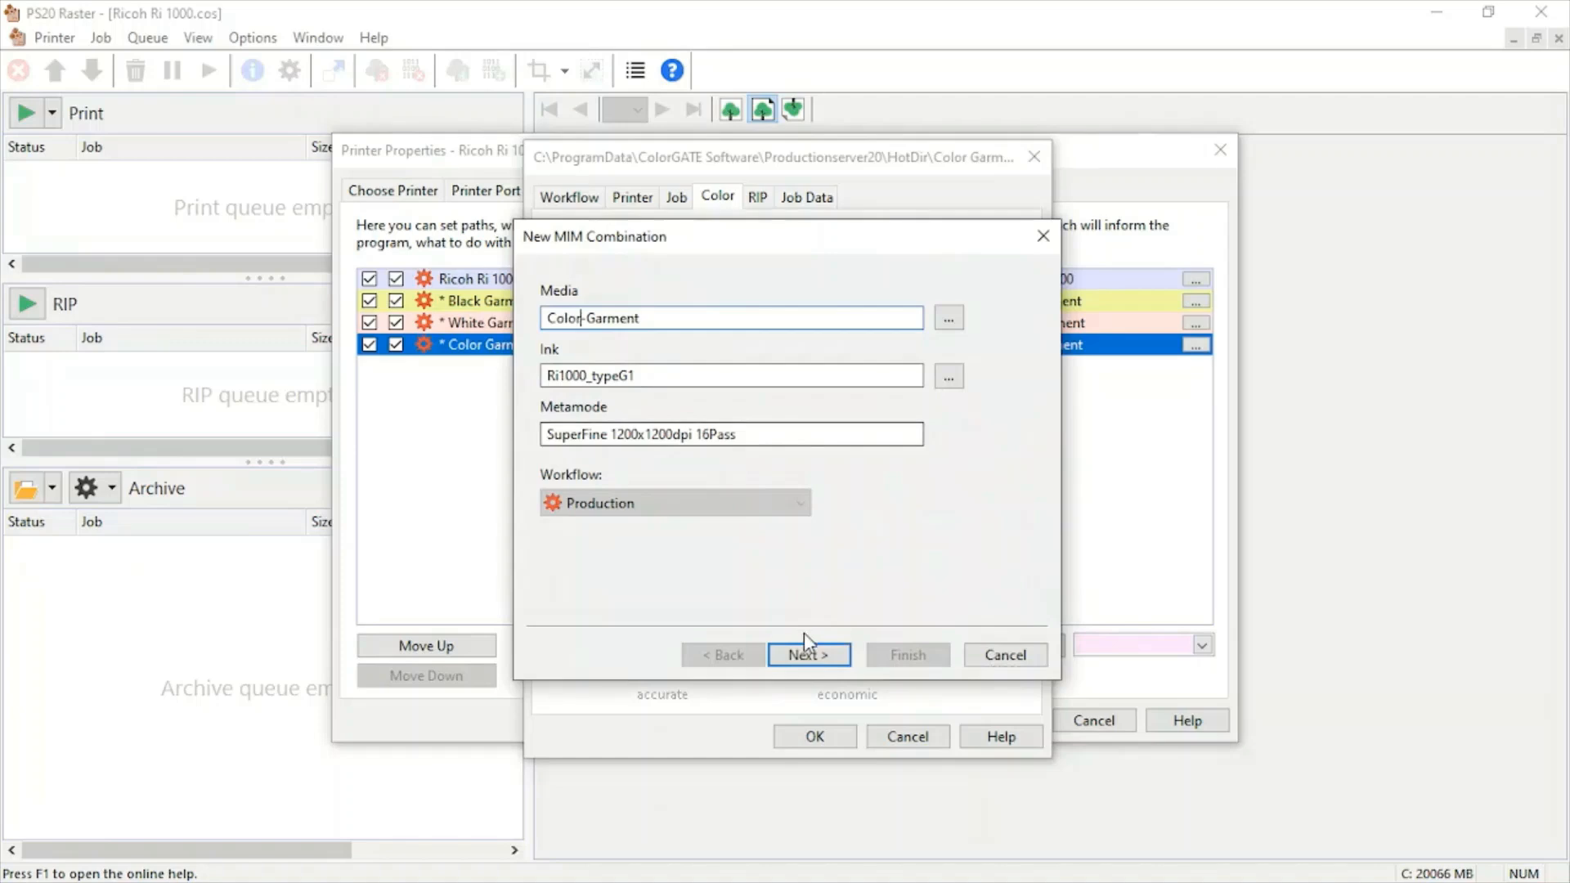
pyautogui.click(814, 655)
pyautogui.click(906, 654)
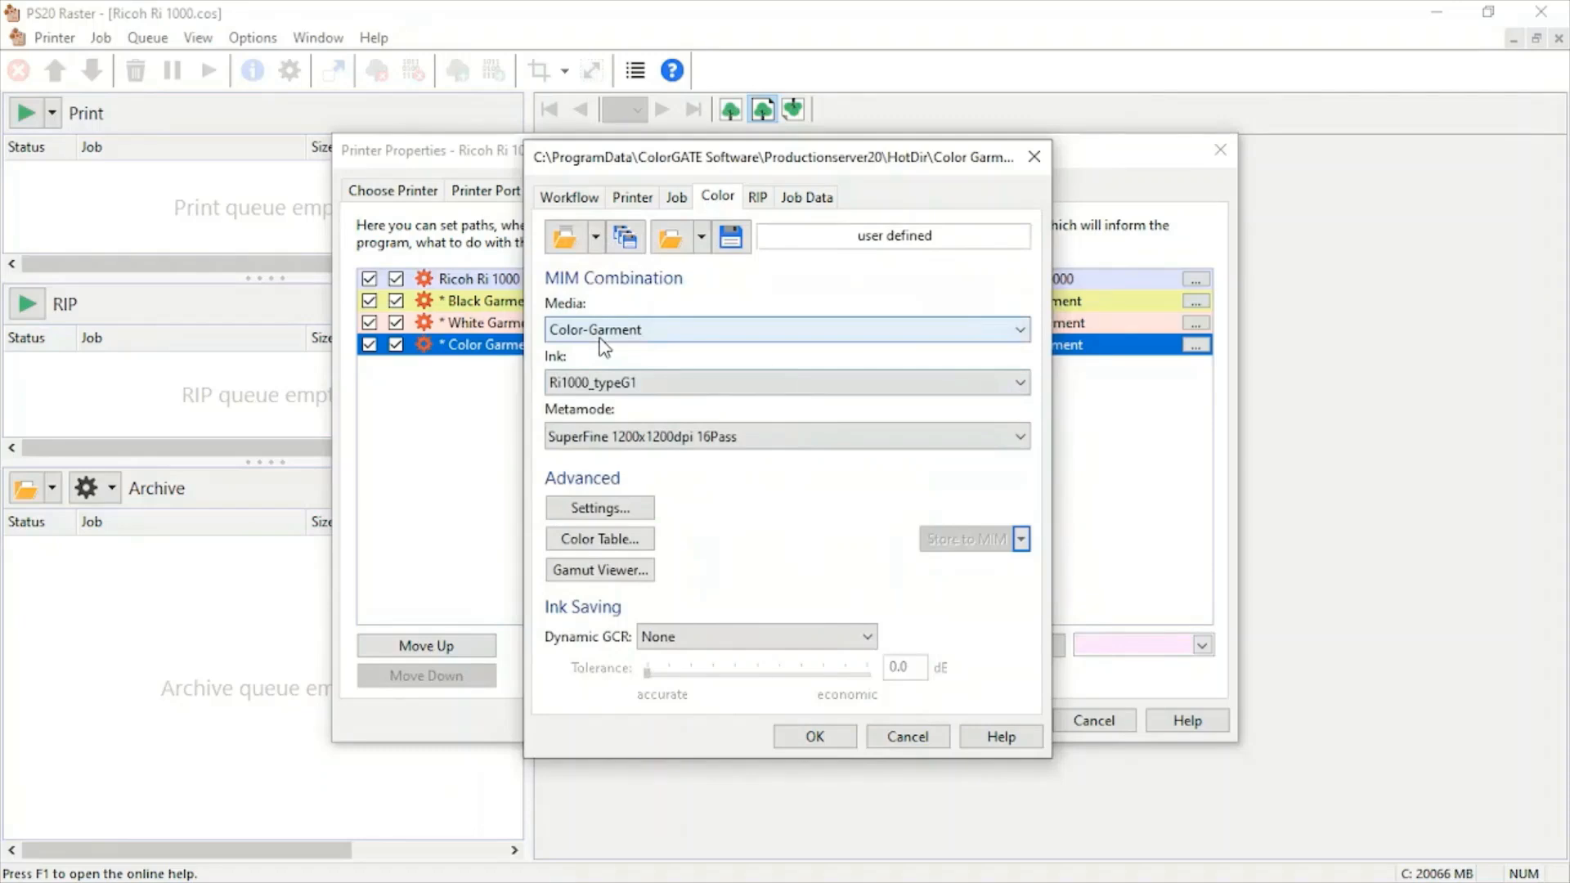
pyautogui.click(823, 739)
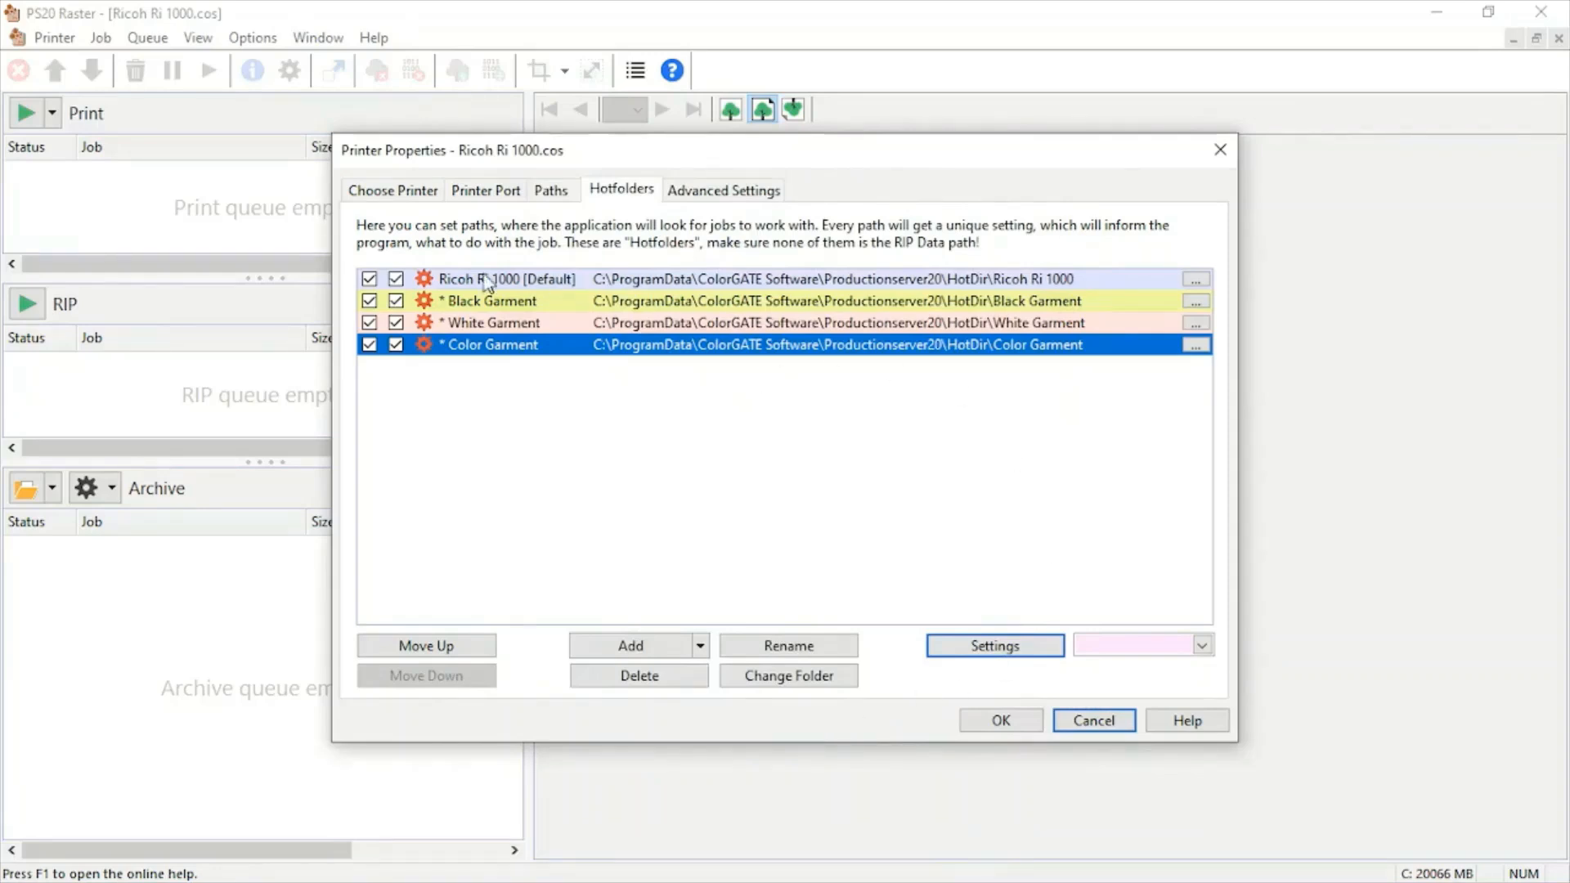
pyautogui.click(1013, 734)
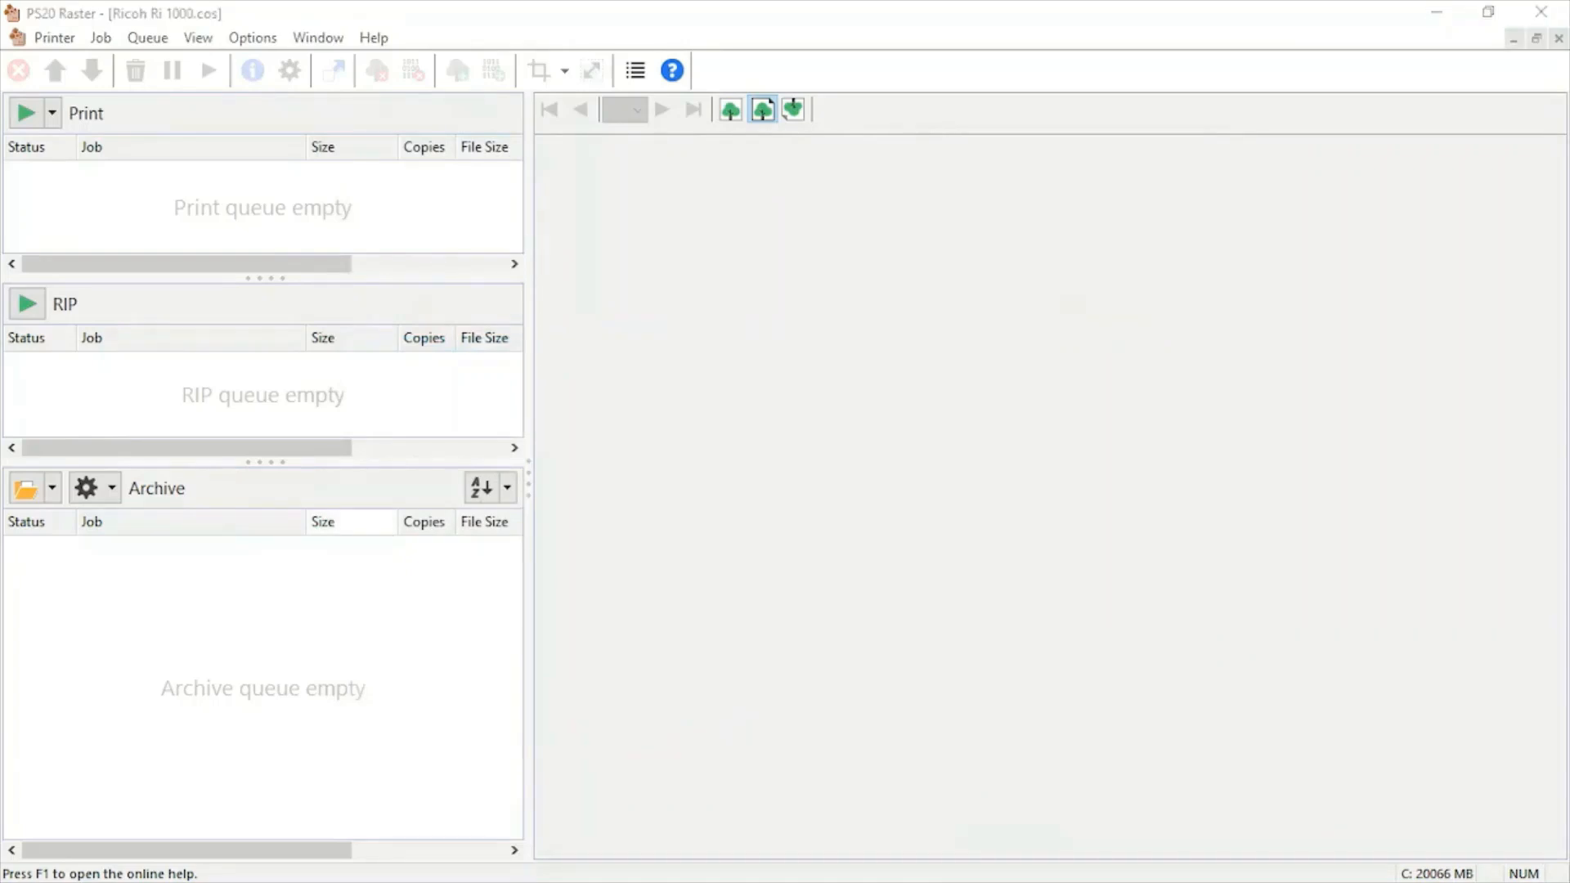
# - Load headdress-dark-garment.png into the archive through the Black Garment hotfolder and send the job to the print queue
pyautogui.rightClick(232, 607)
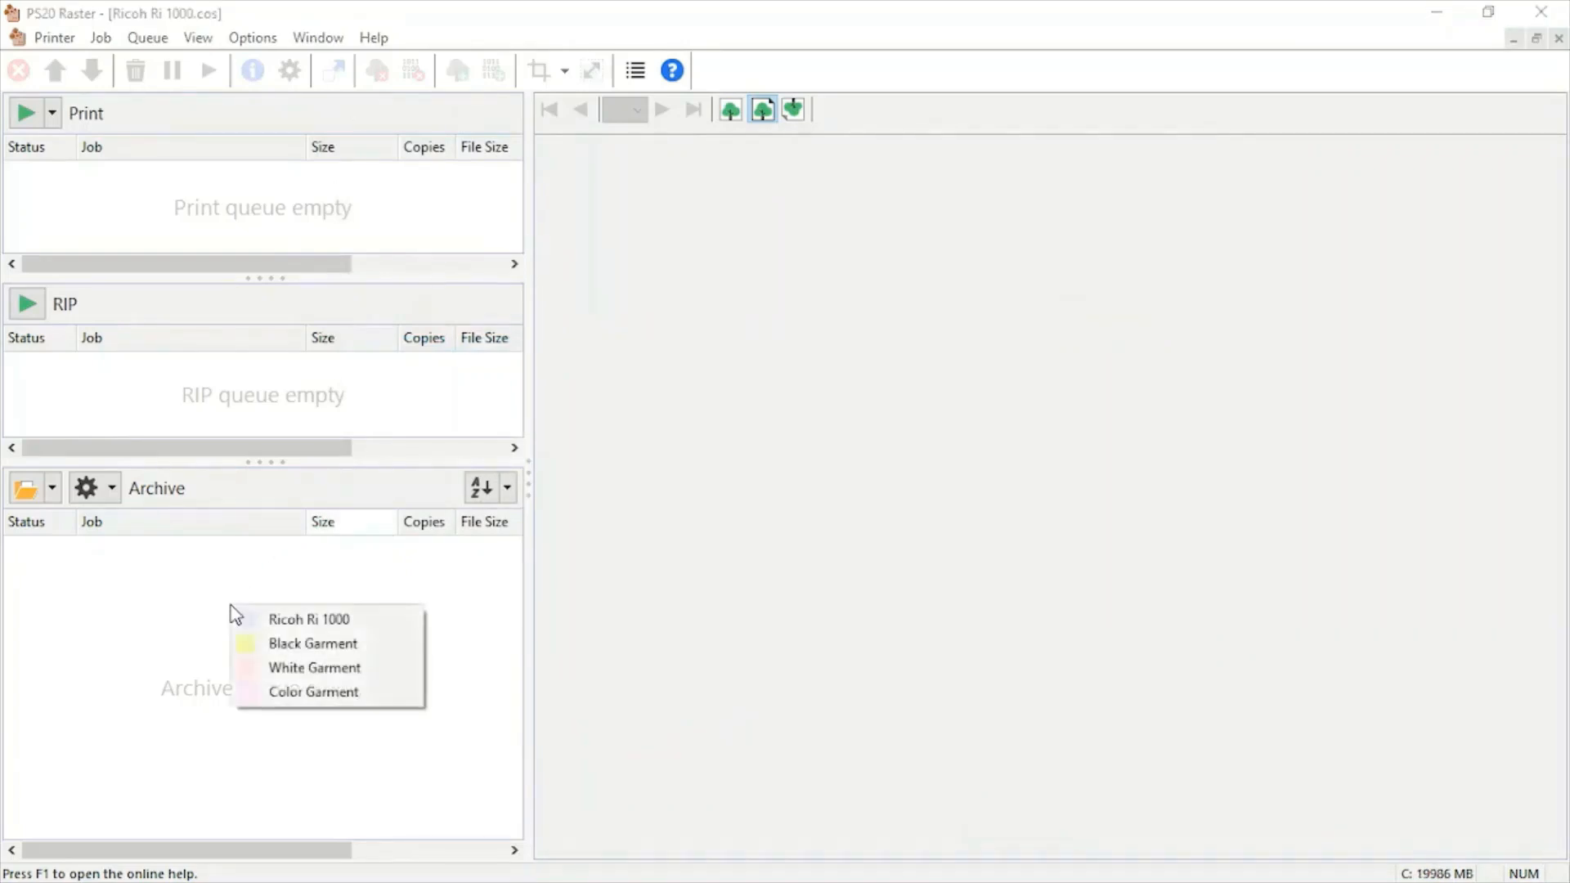
pyautogui.click(375, 645)
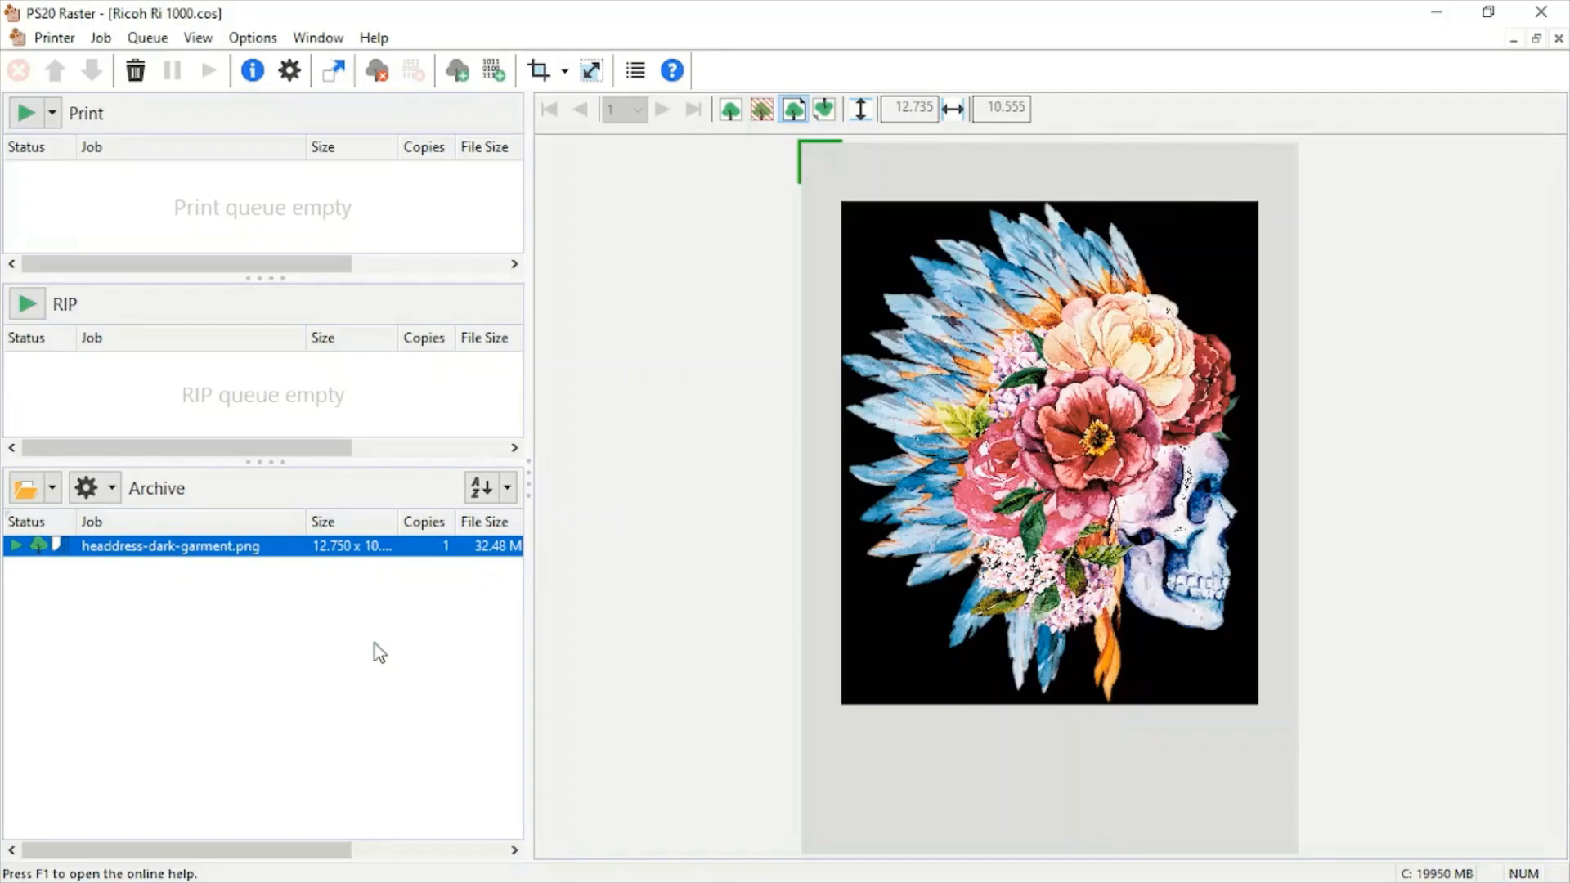
pyautogui.moveTo(193, 546); pyautogui.dragTo(185, 215)
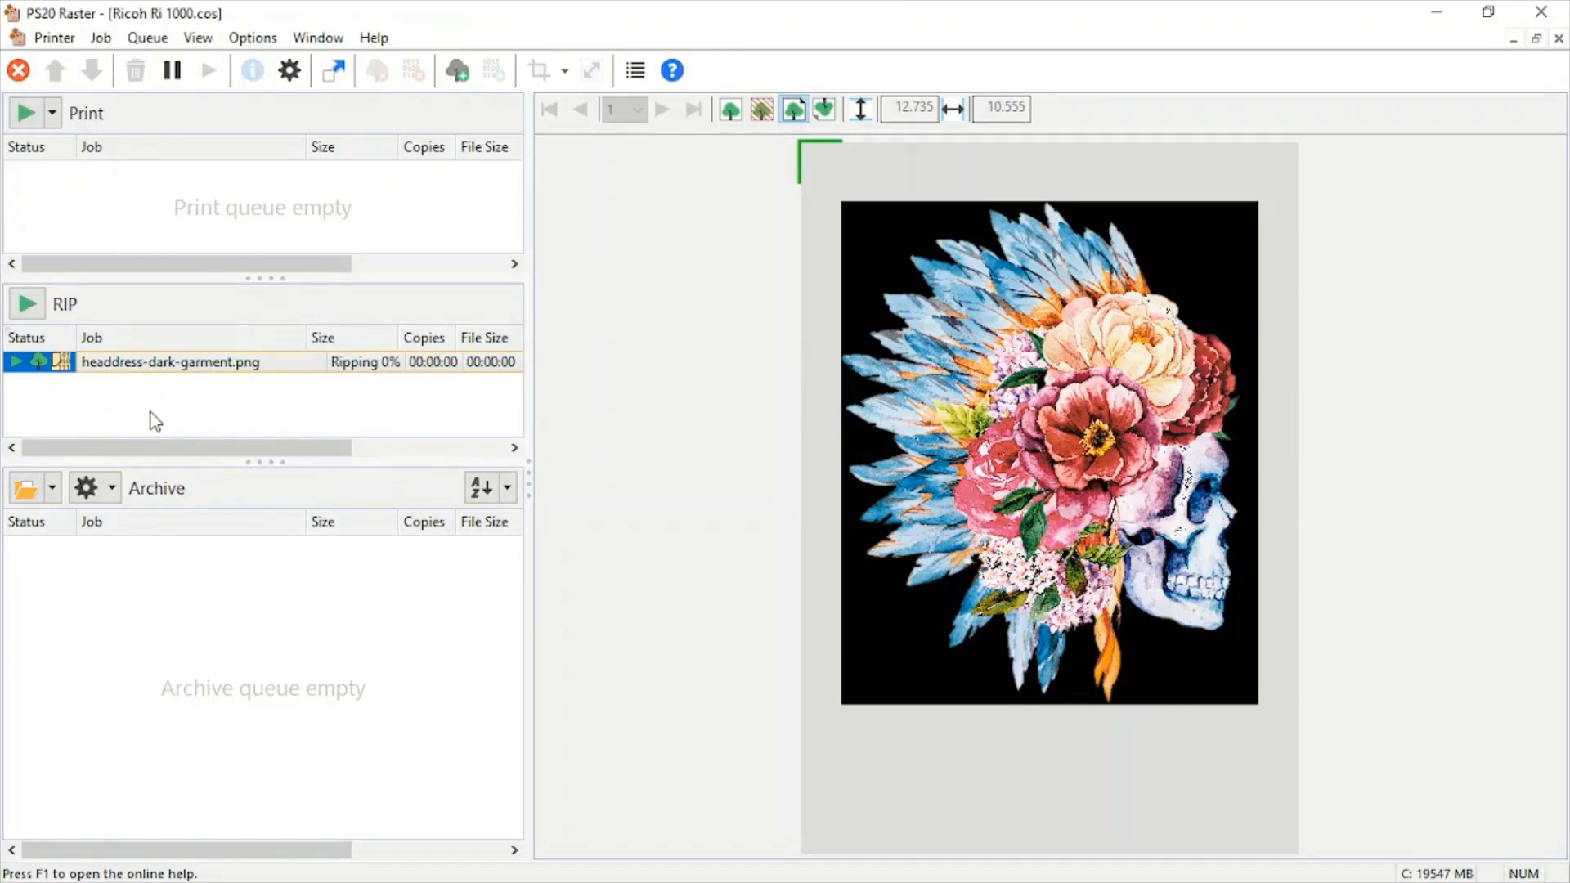